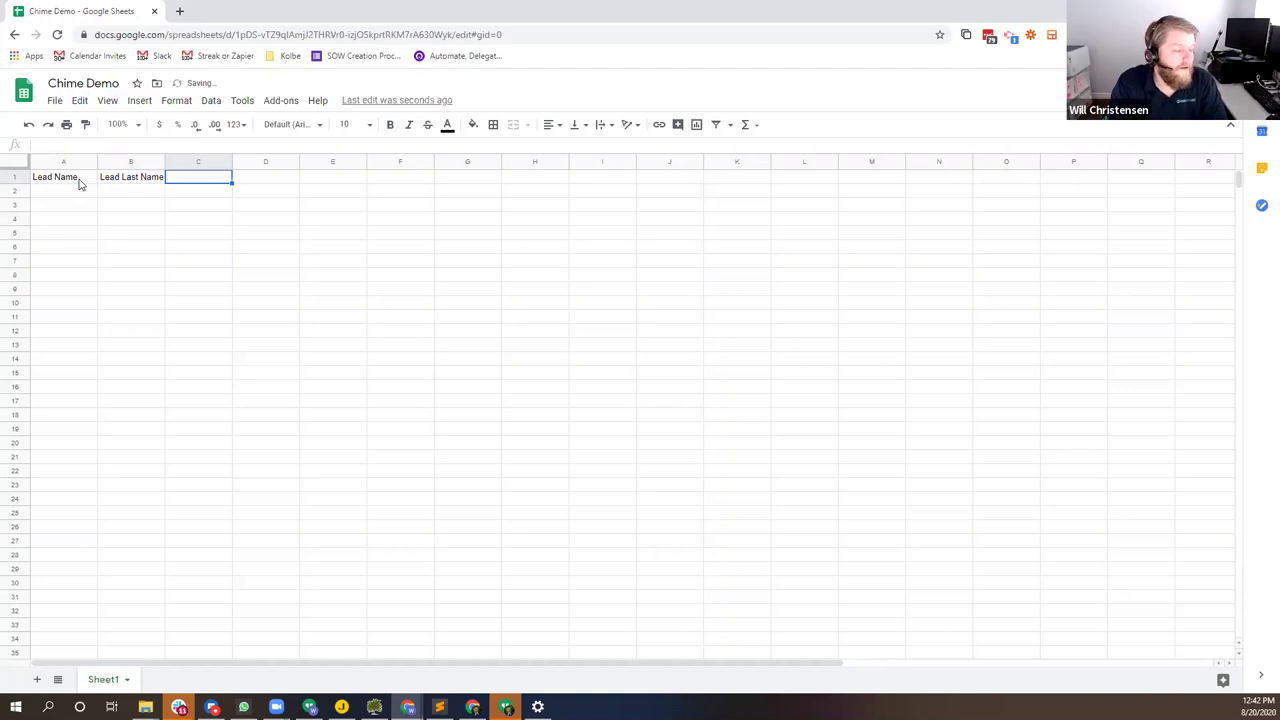
Step: Add the Lead Source and Lead Value headers in C1 and D1
type("Lead Source")
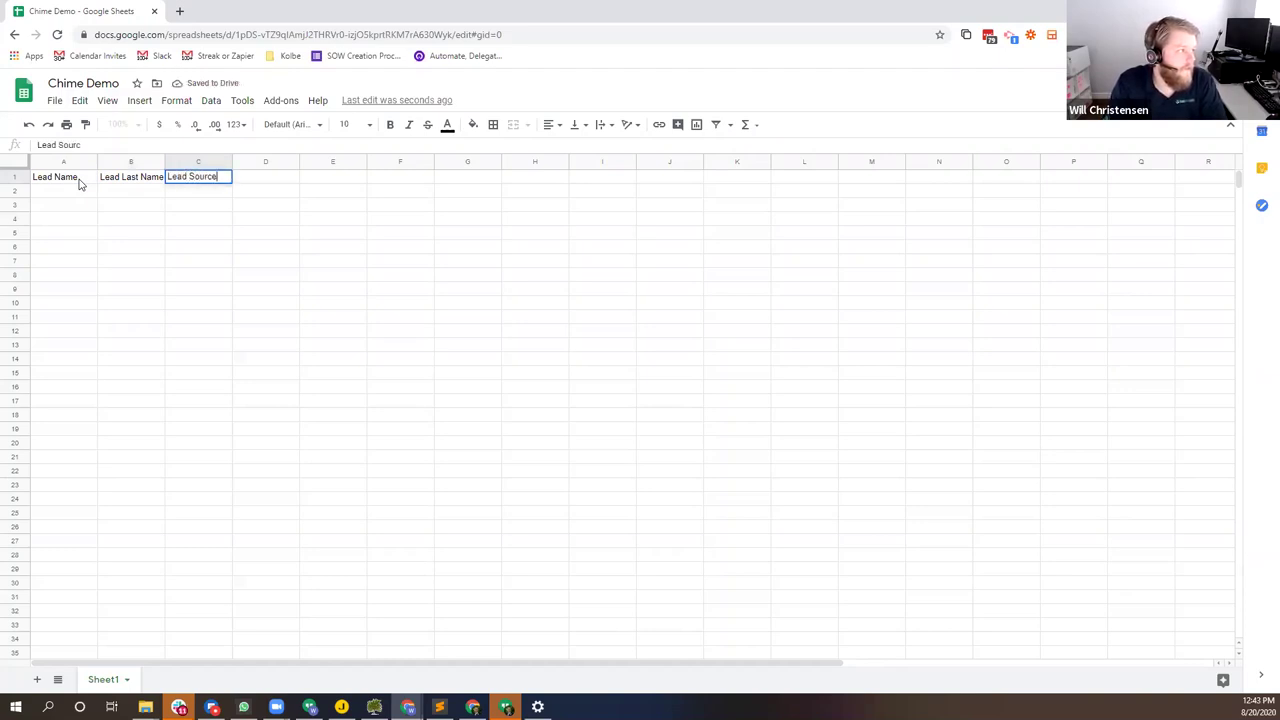
key("Tab")
type("Lead VA")
key("BackSpace")
type("alue")
key("Return")
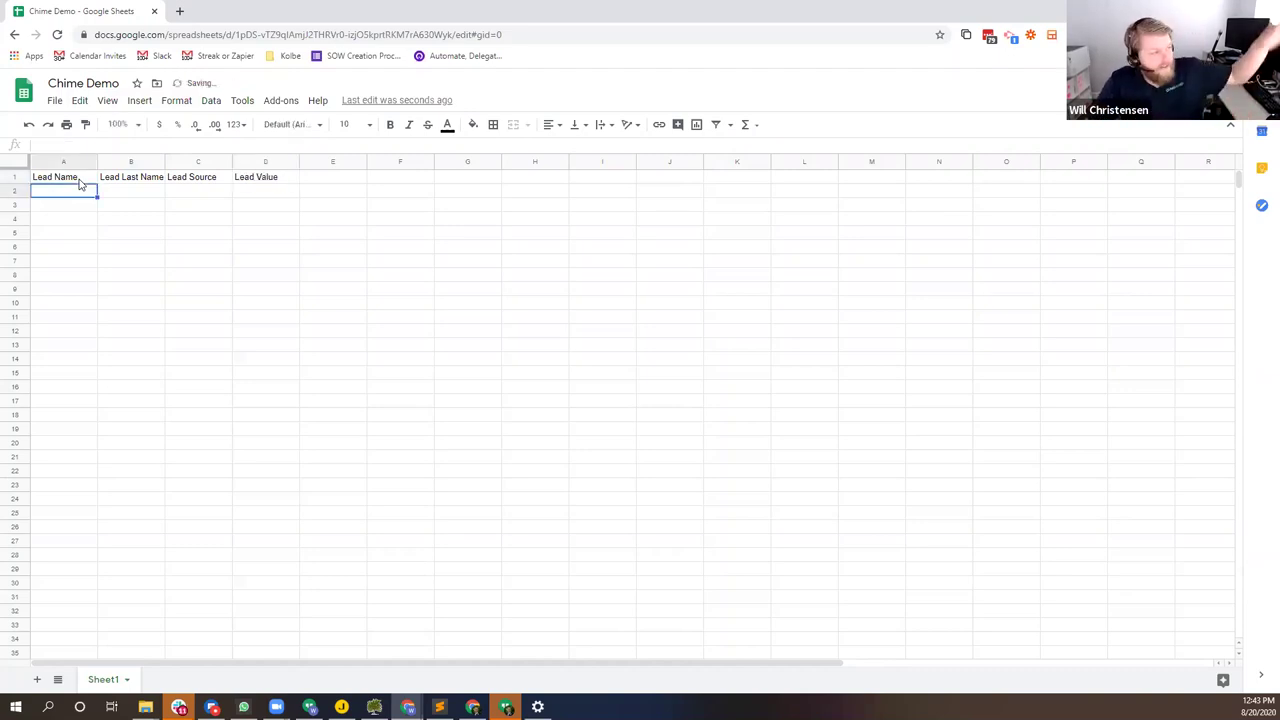
Step: Enter the first lead's name, source Facebook and value $1,000,000.00 in dollar format
key("Tab")
key("Tab")
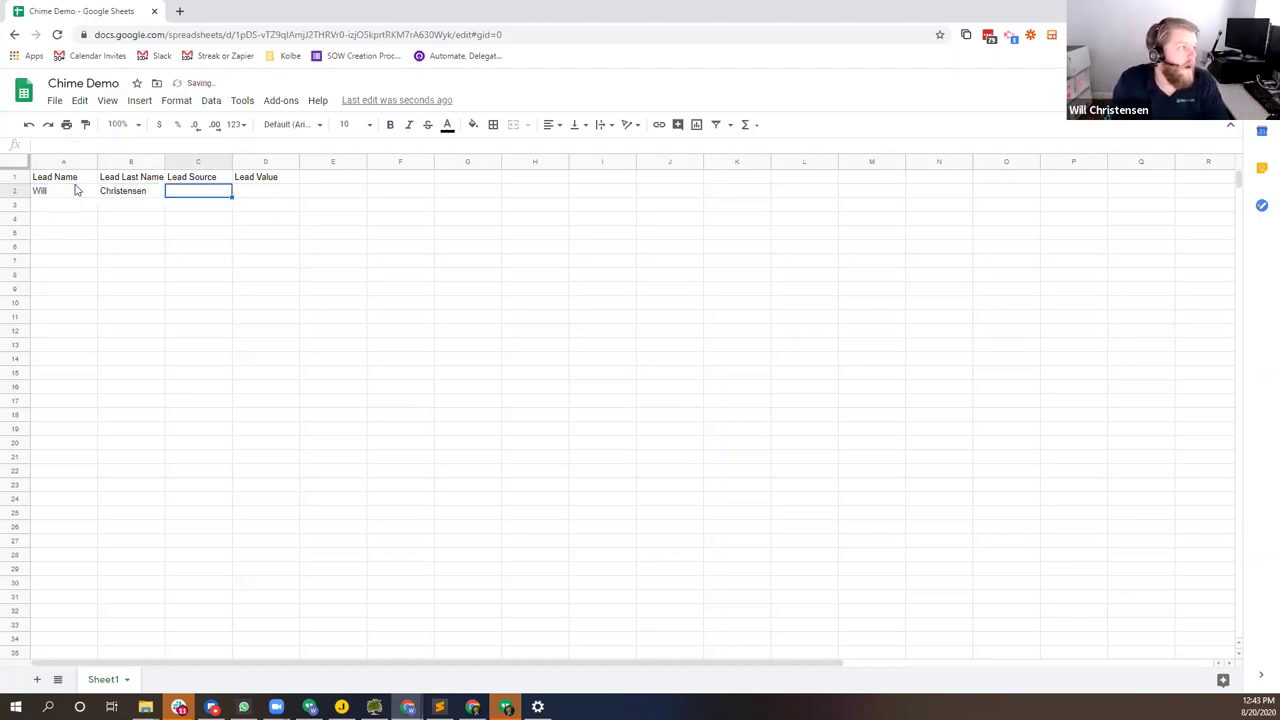
type("Facebook")
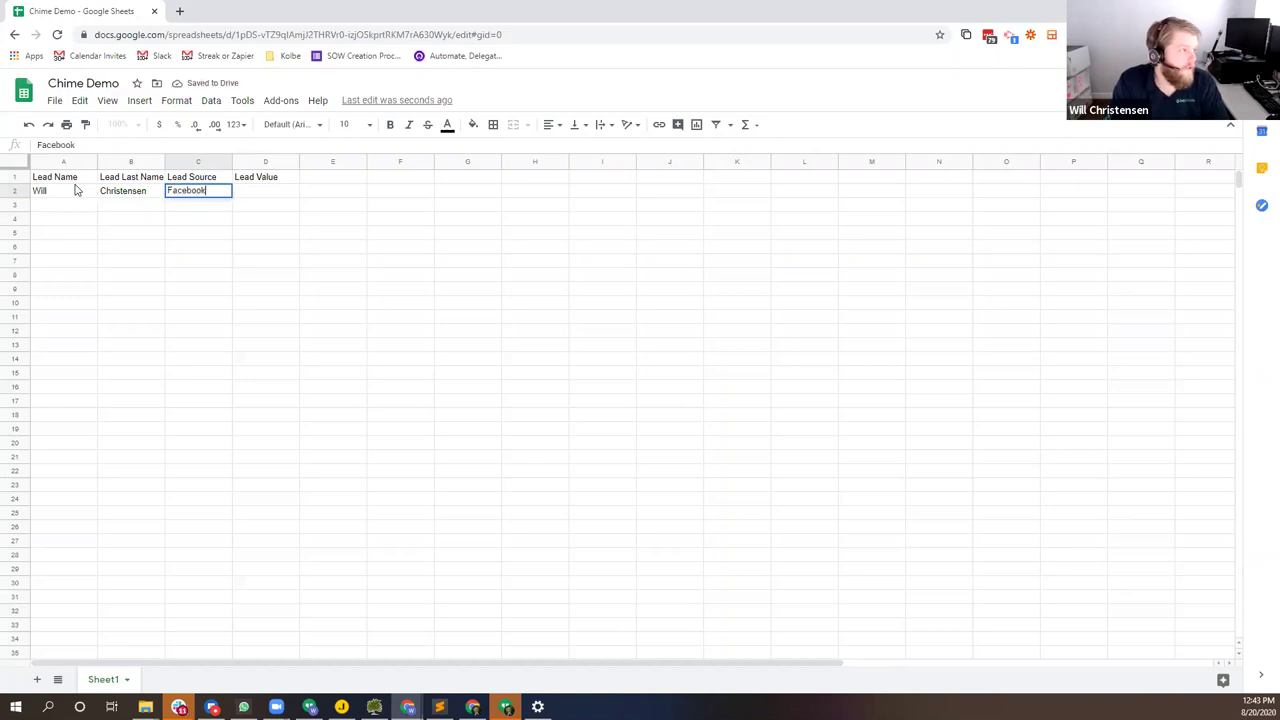
key("Tab")
type("100000")
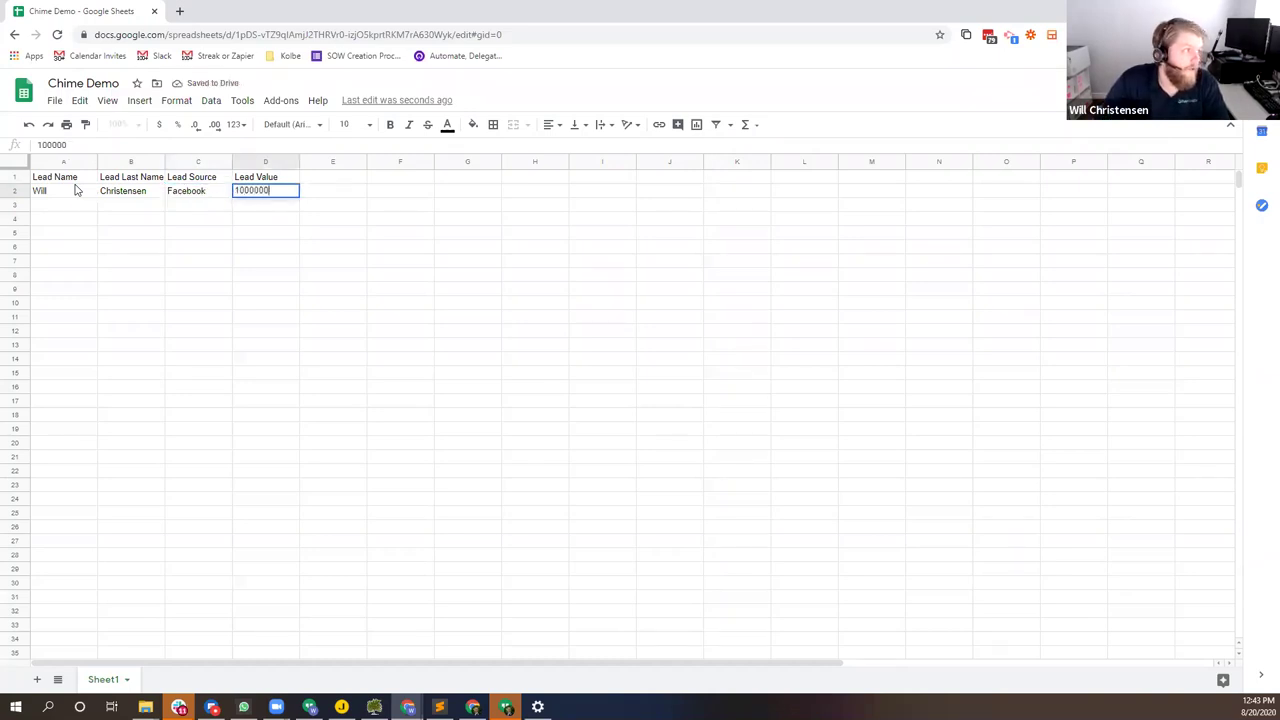
type("0")
key("Return")
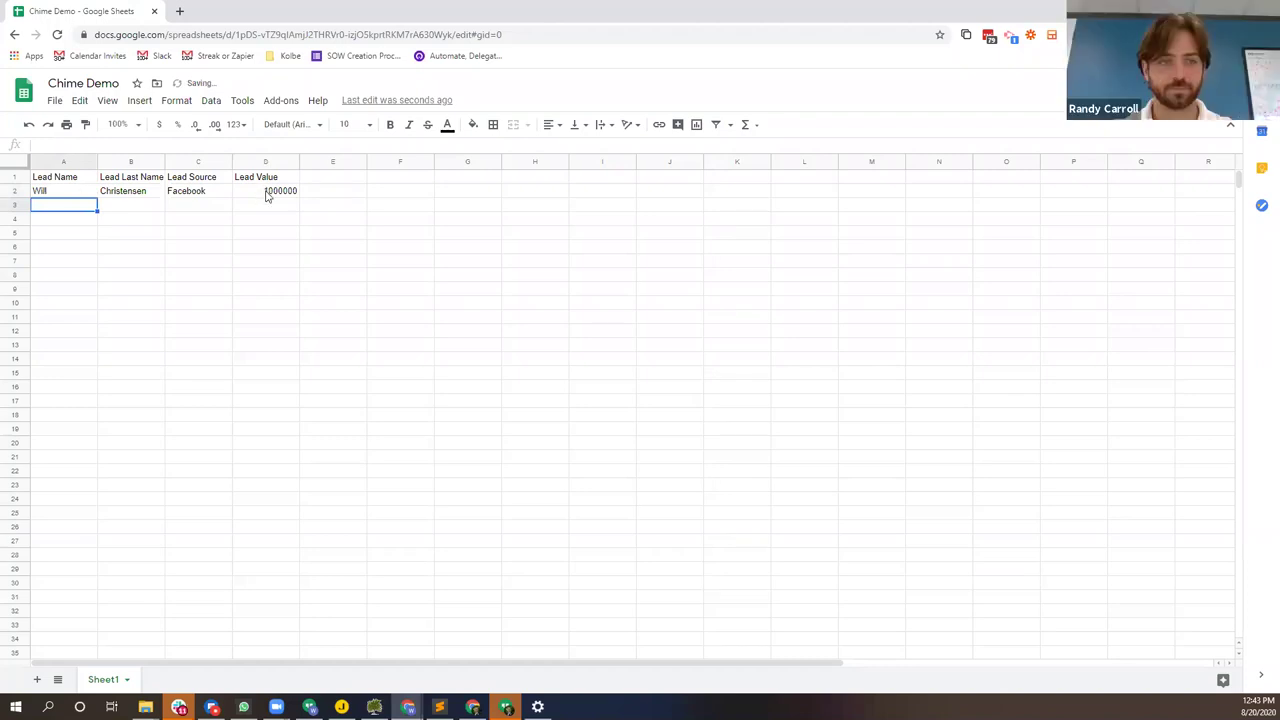
left_click(266, 193)
left_click(159, 126)
left_click(261, 238)
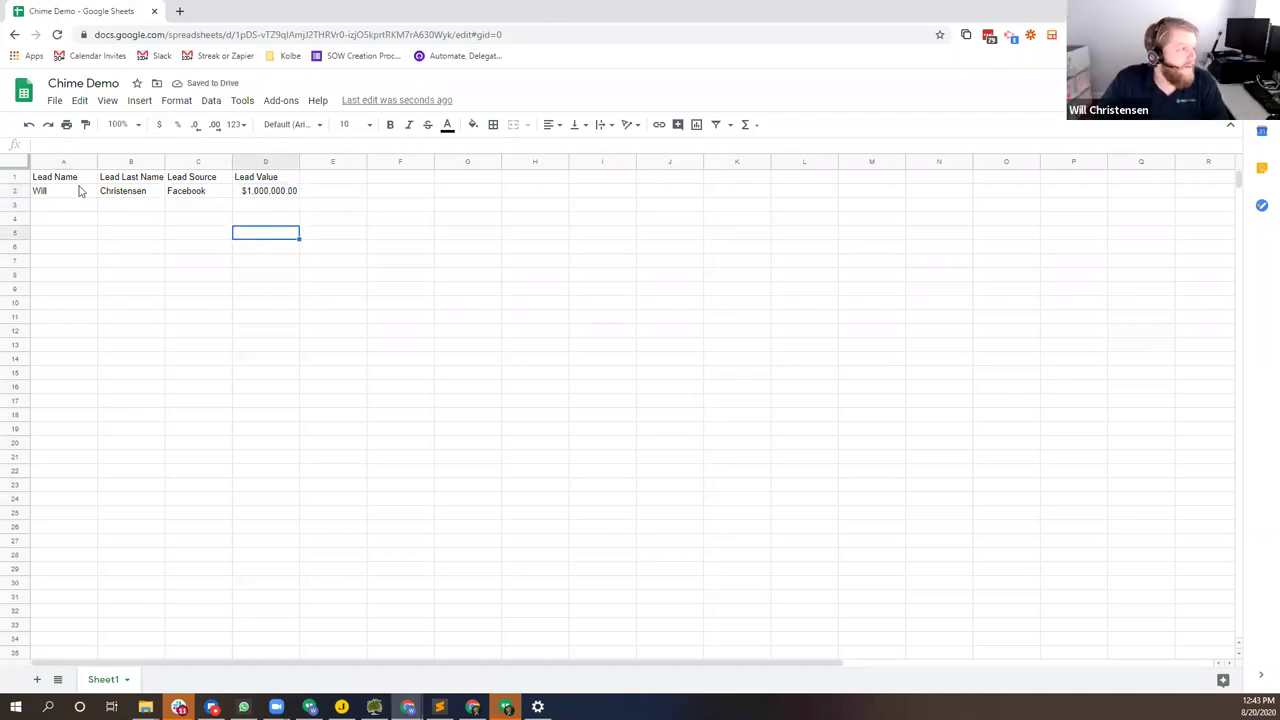
Step: Copy row 2 into row 3 and replace the name with the second lead's name
left_click_drag(76, 196, 285, 212)
left_click(46, 206)
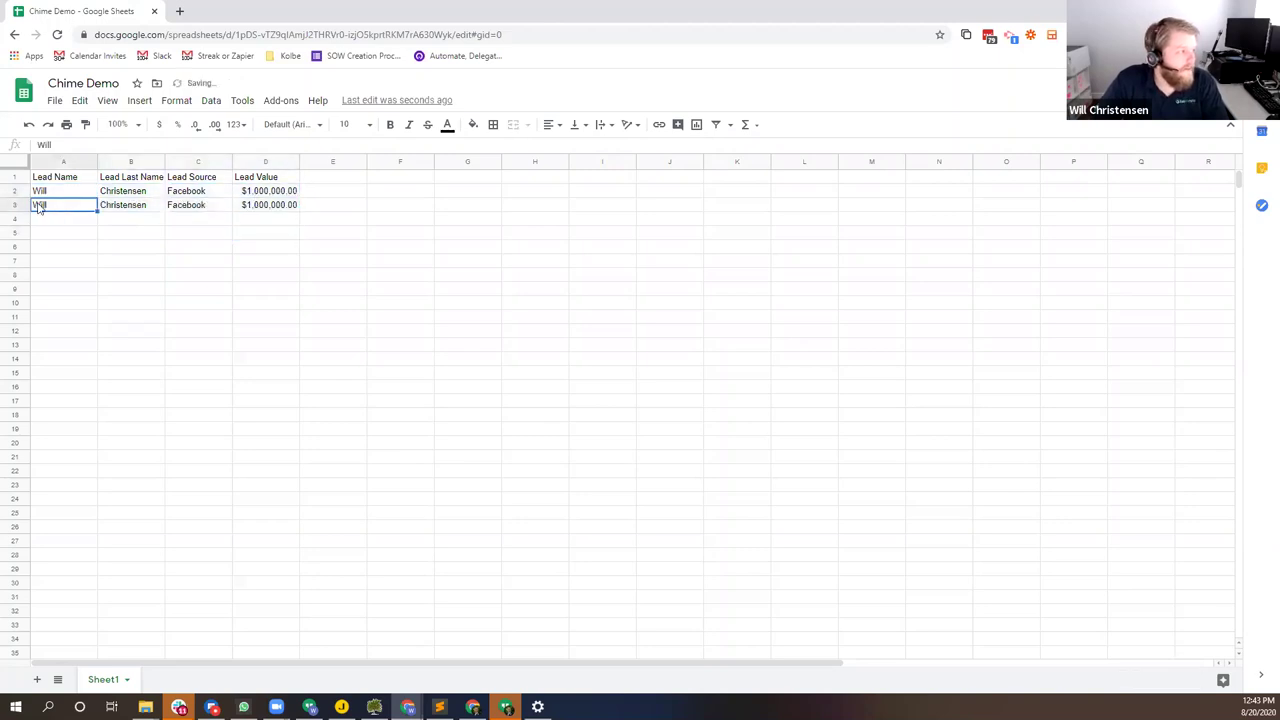
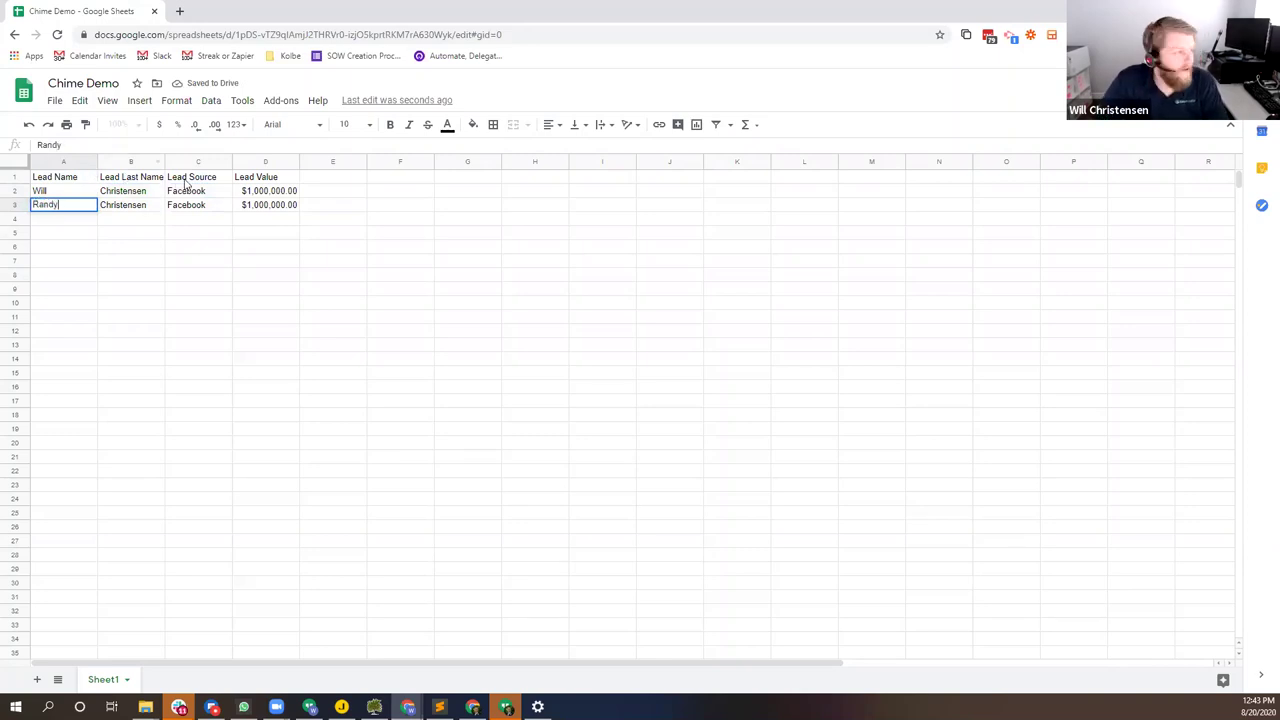
left_click(139, 208)
double_click(116, 206)
key("Return")
Step: Set the second lead's source to Linkedin and its value to $1,000,001.00
left_click(116, 208)
key("Tab")
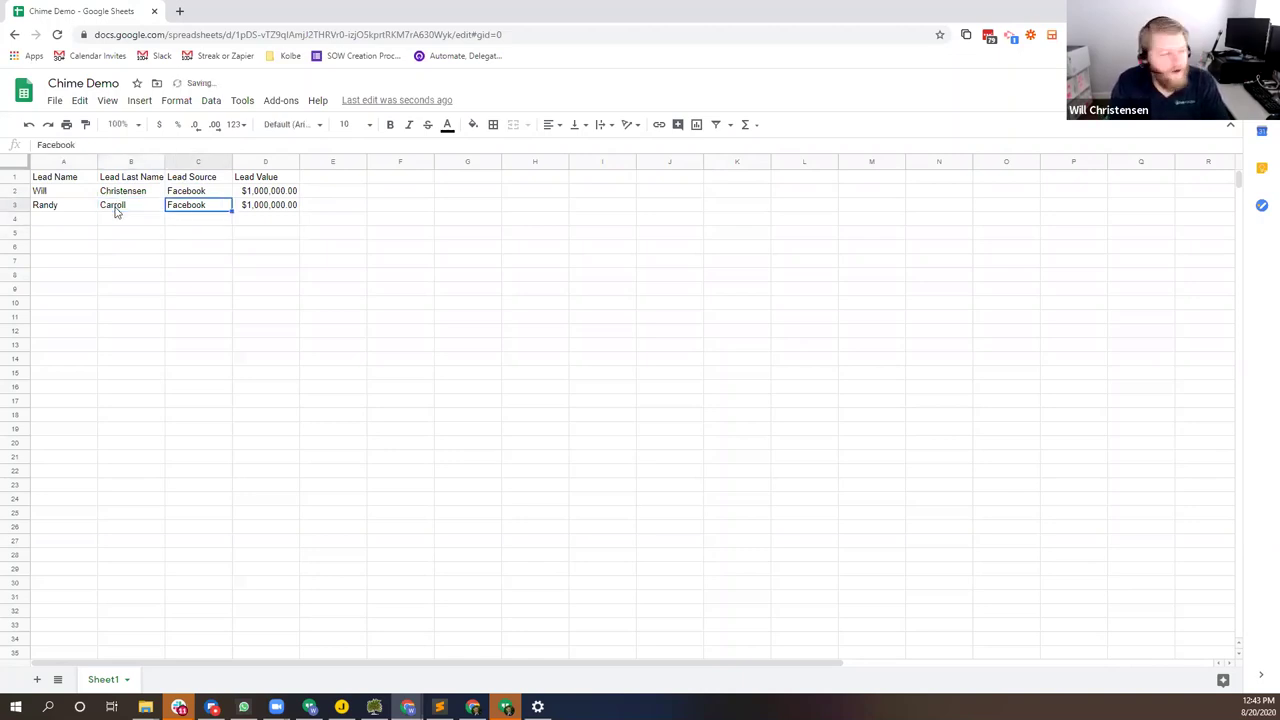
type("Linkedin")
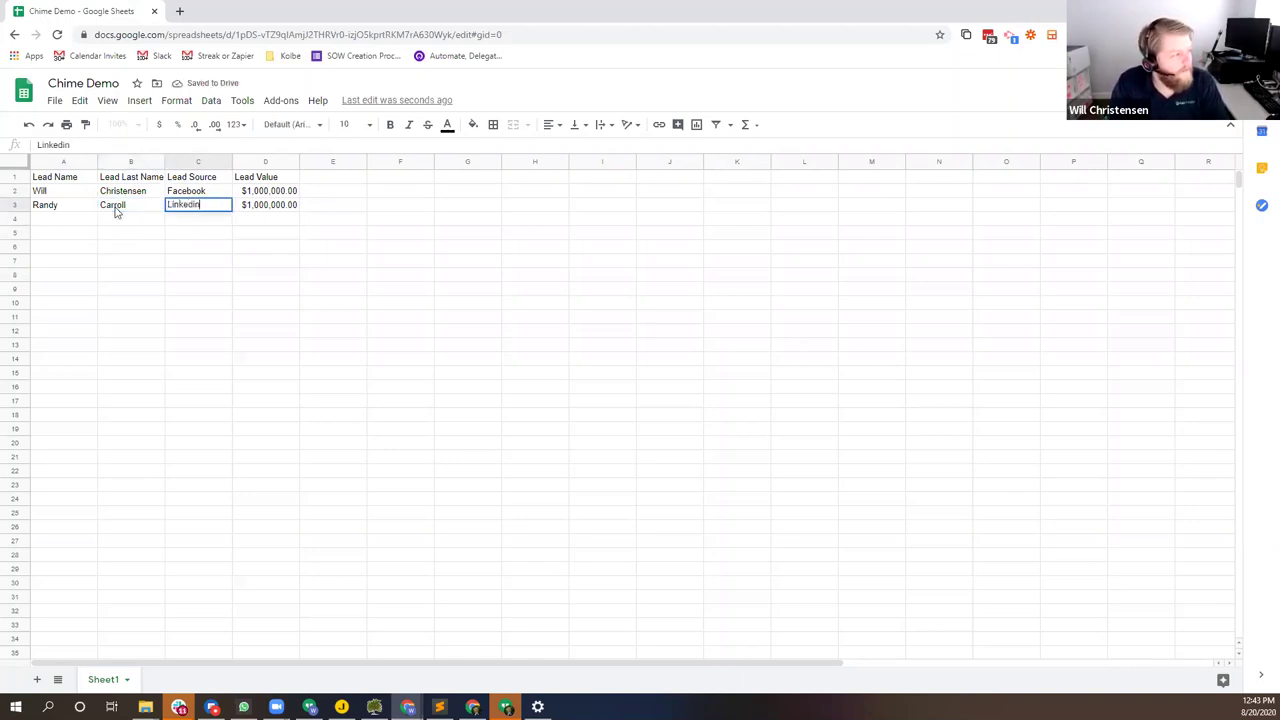
key("Tab")
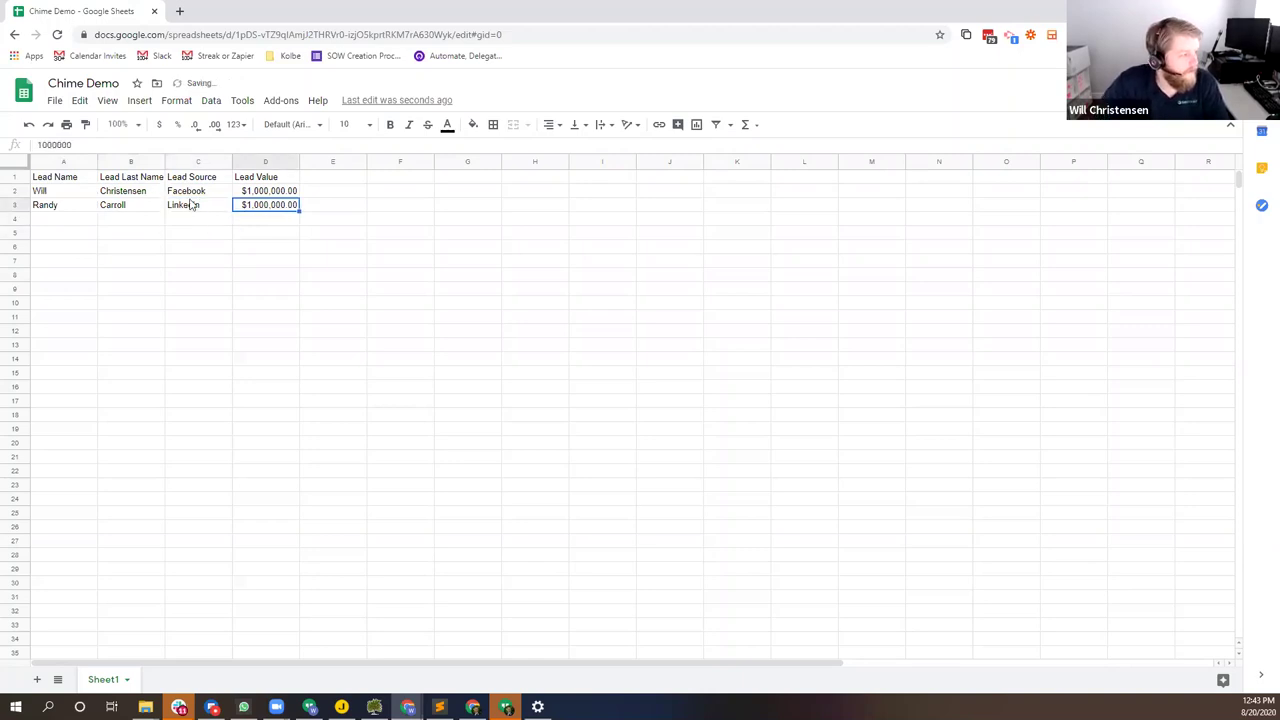
double_click(291, 204)
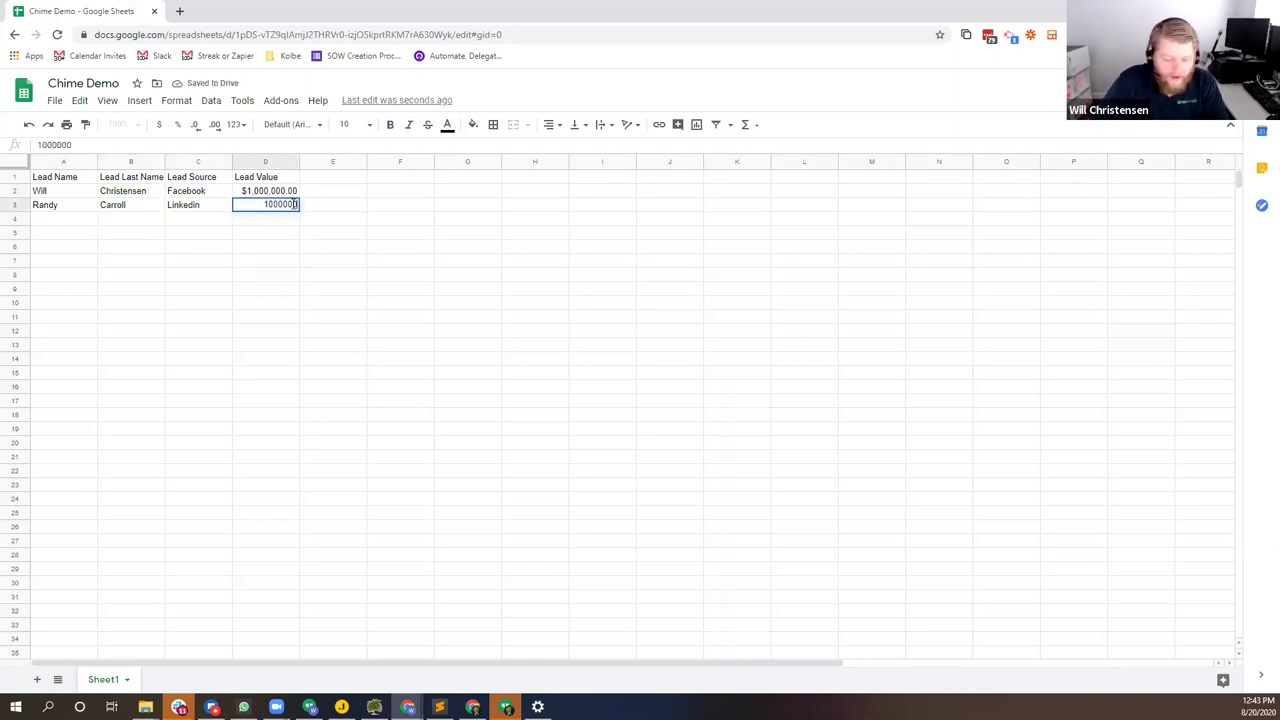
type("1")
key("Return")
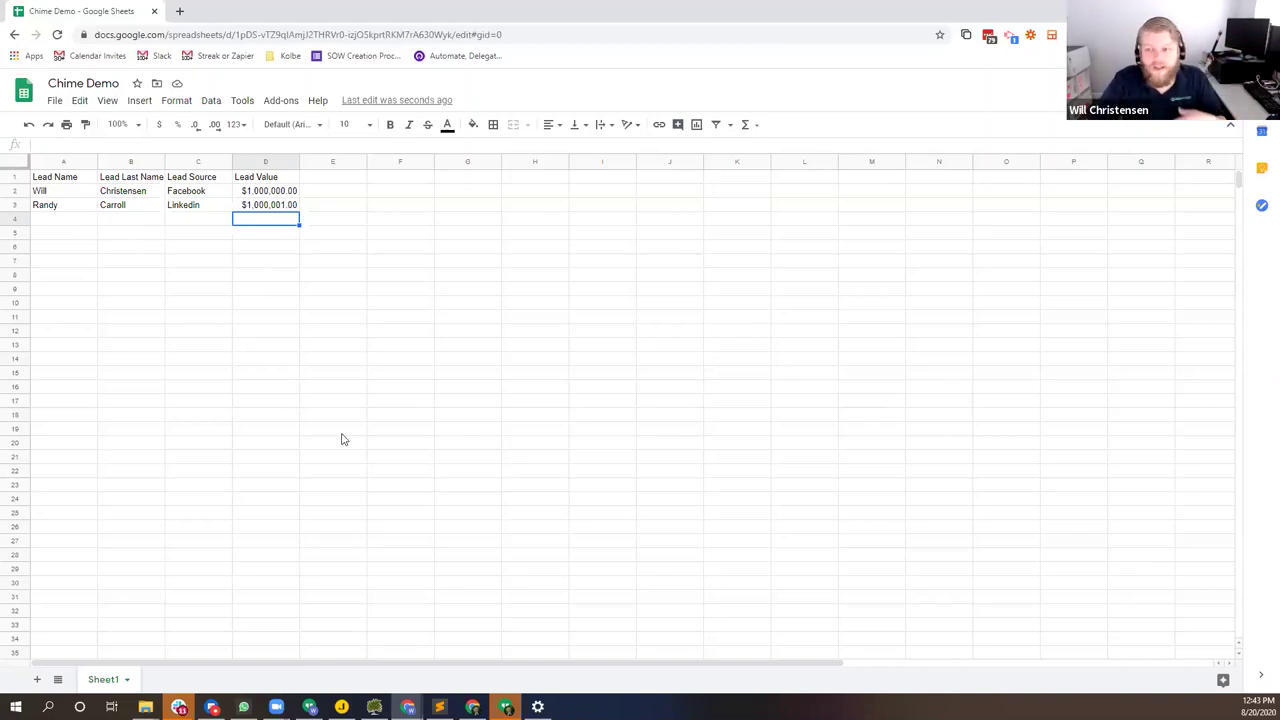
Step: Rename the Sheet1 tab to Leads and switch to the Zapier dashboard
right_click(124, 679)
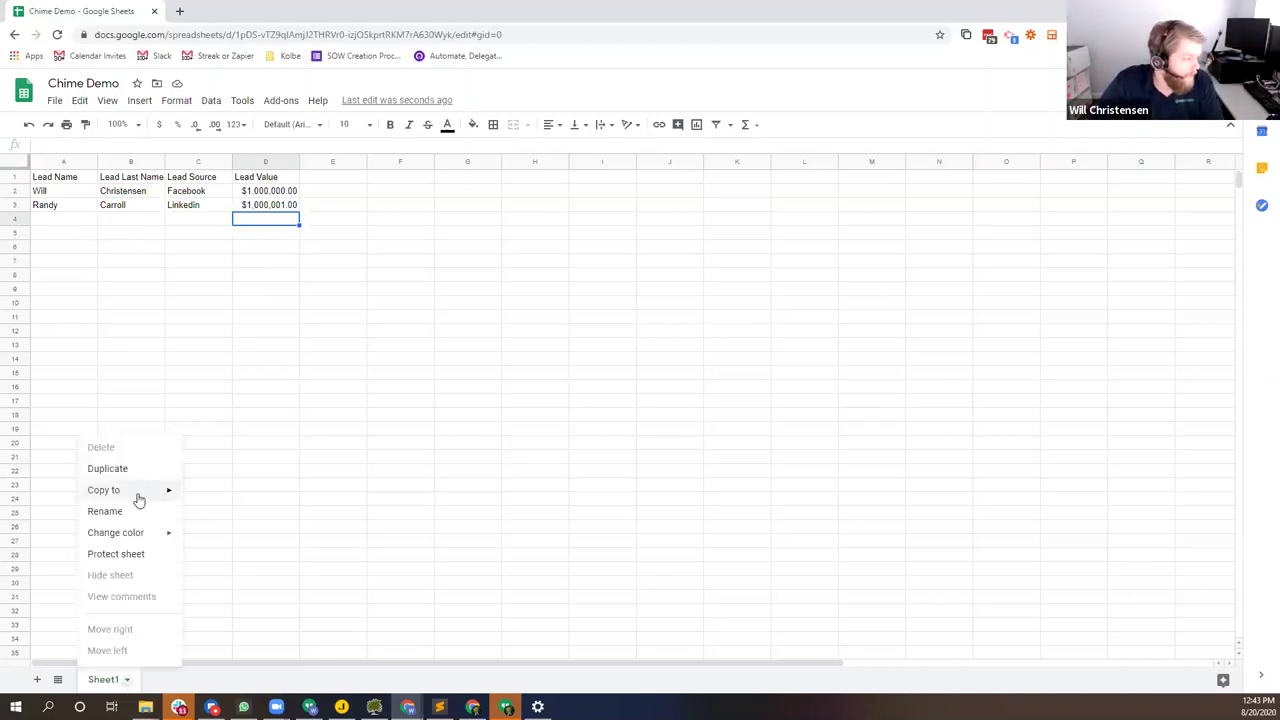
left_click(136, 512)
type("Leads")
key("Return")
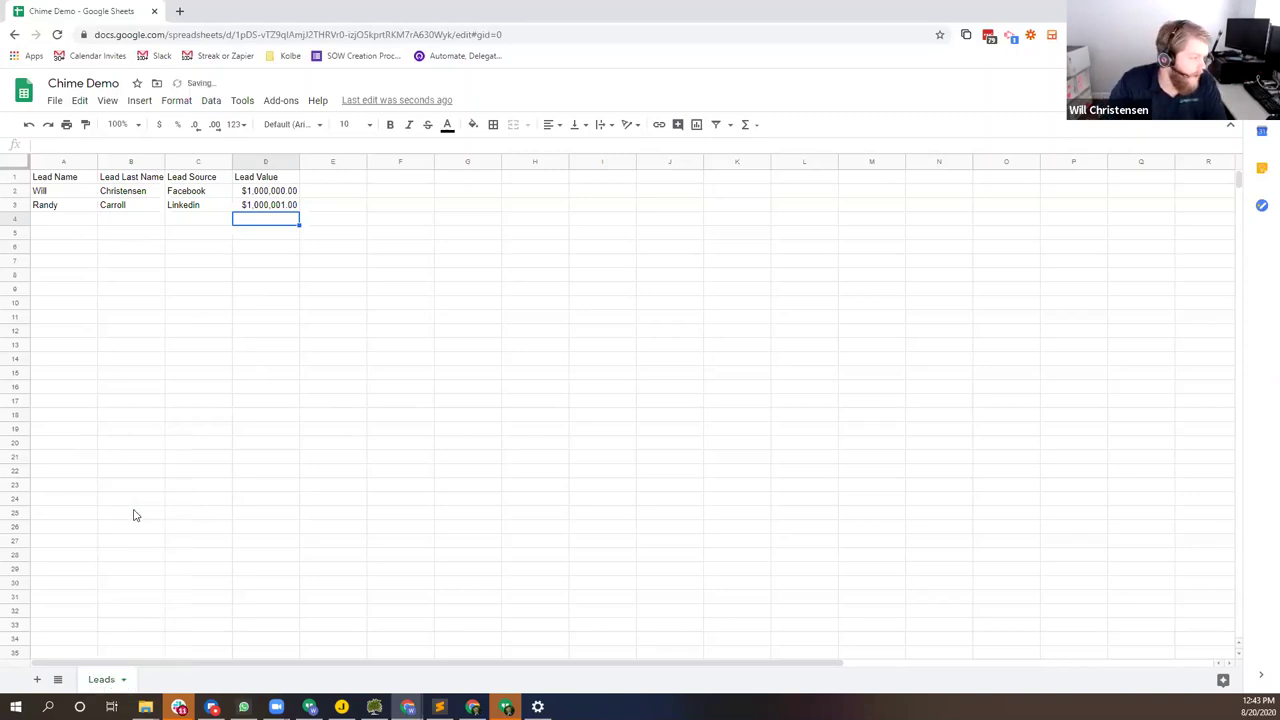
left_click_drag(280, 387, 278, 372)
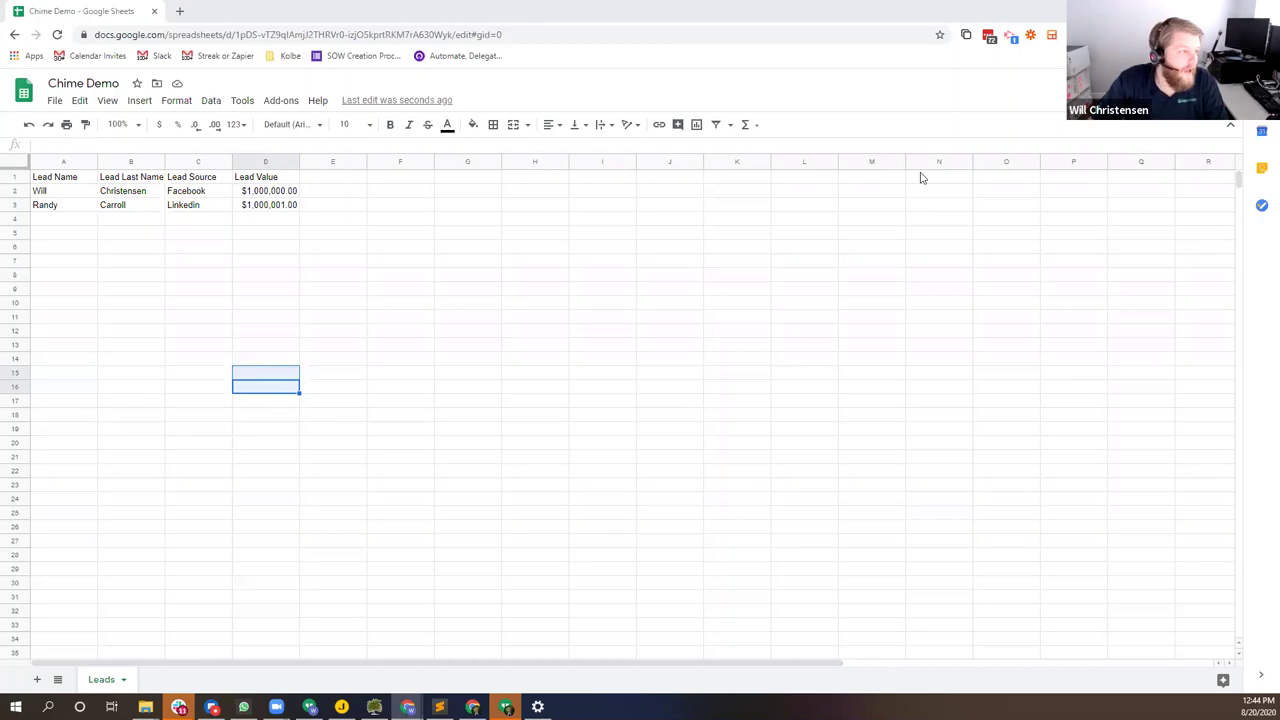
key("alt+Tab")
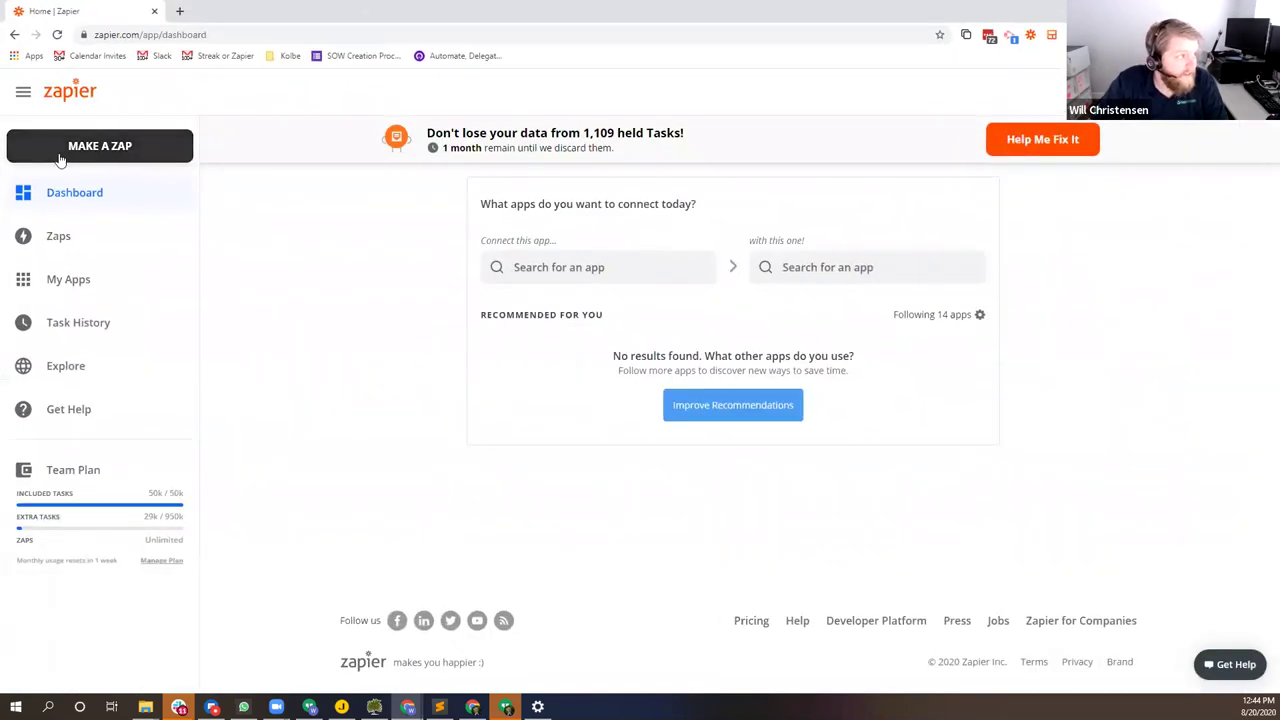
Step: Create a zap using Google Sheets' New or Updated Spreadsheet Row trigger event
left_click(110, 145)
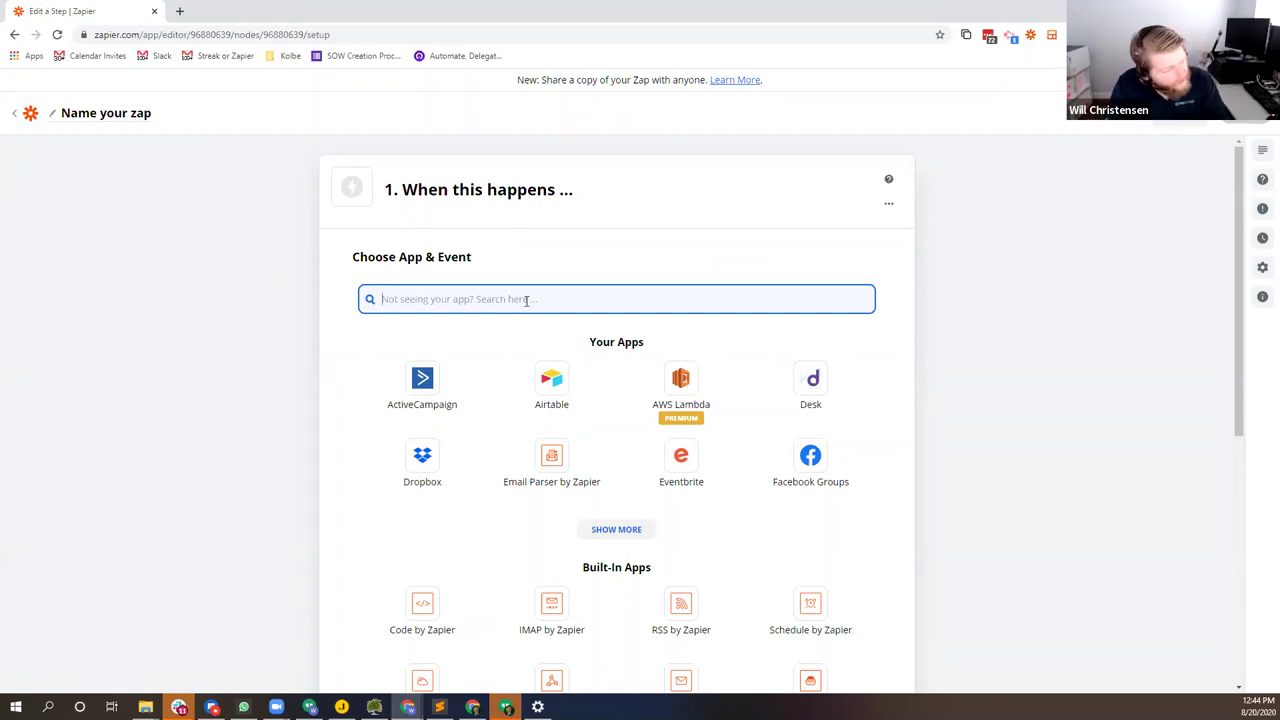
type("sheet")
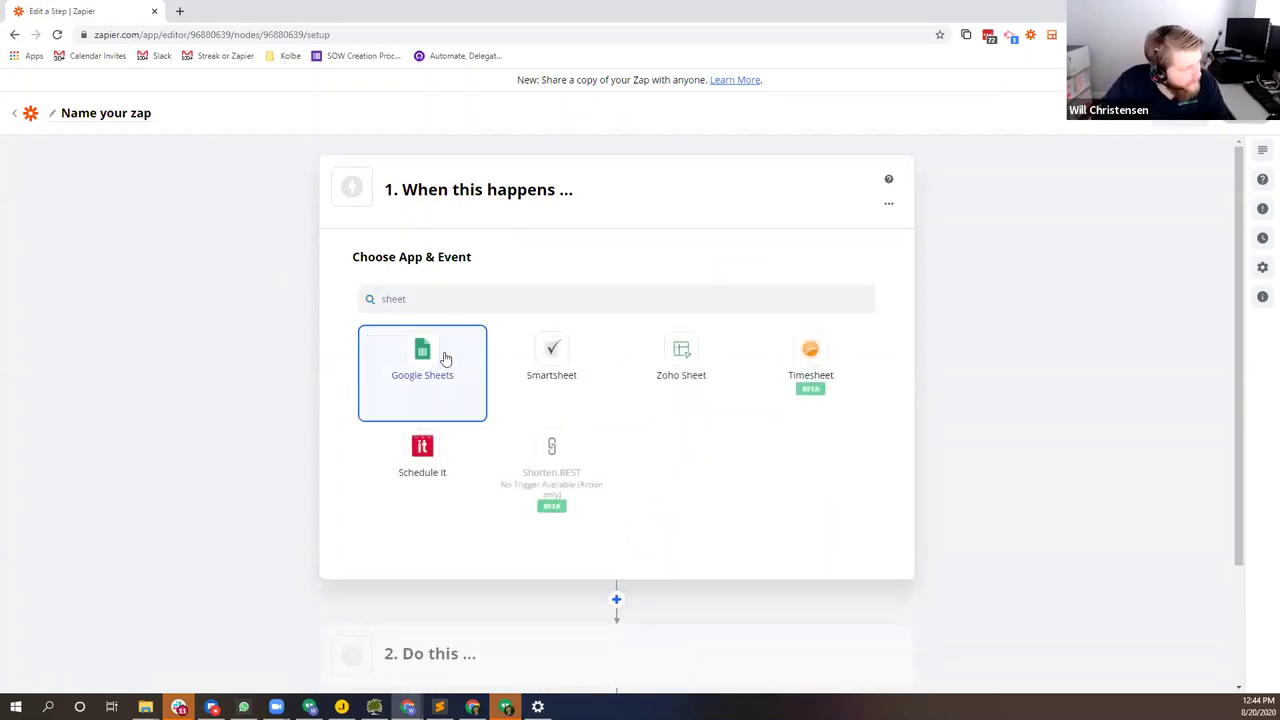
left_click(445, 358)
left_click(571, 376)
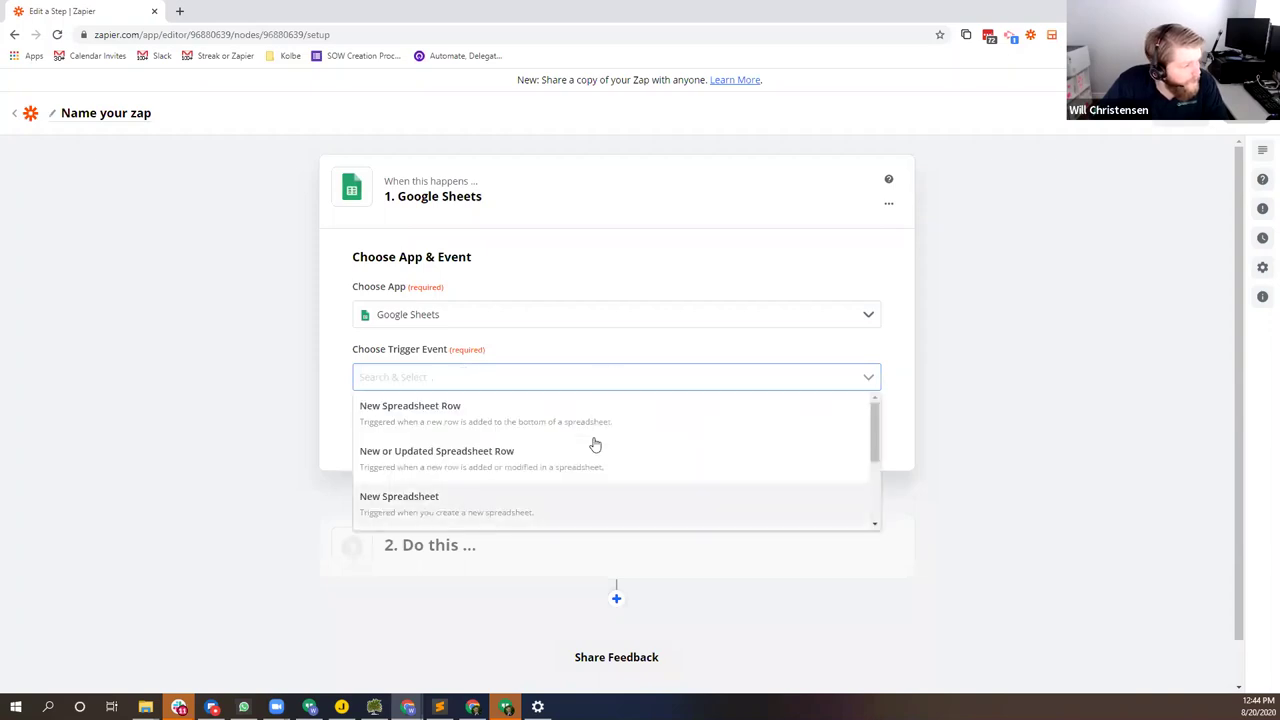
scroll(650, 470, "down", 3)
scroll(600, 475, "up", 3)
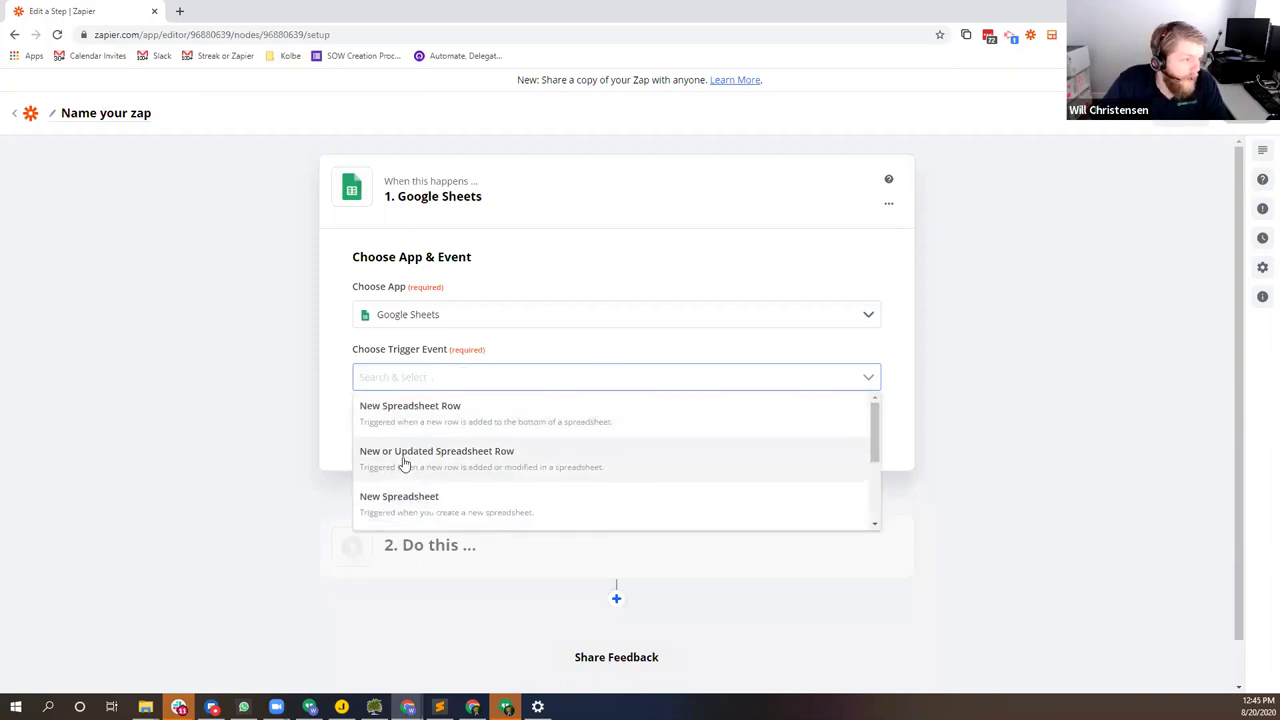
scroll(404, 463, "down", 2)
scroll(408, 465, "up", 2)
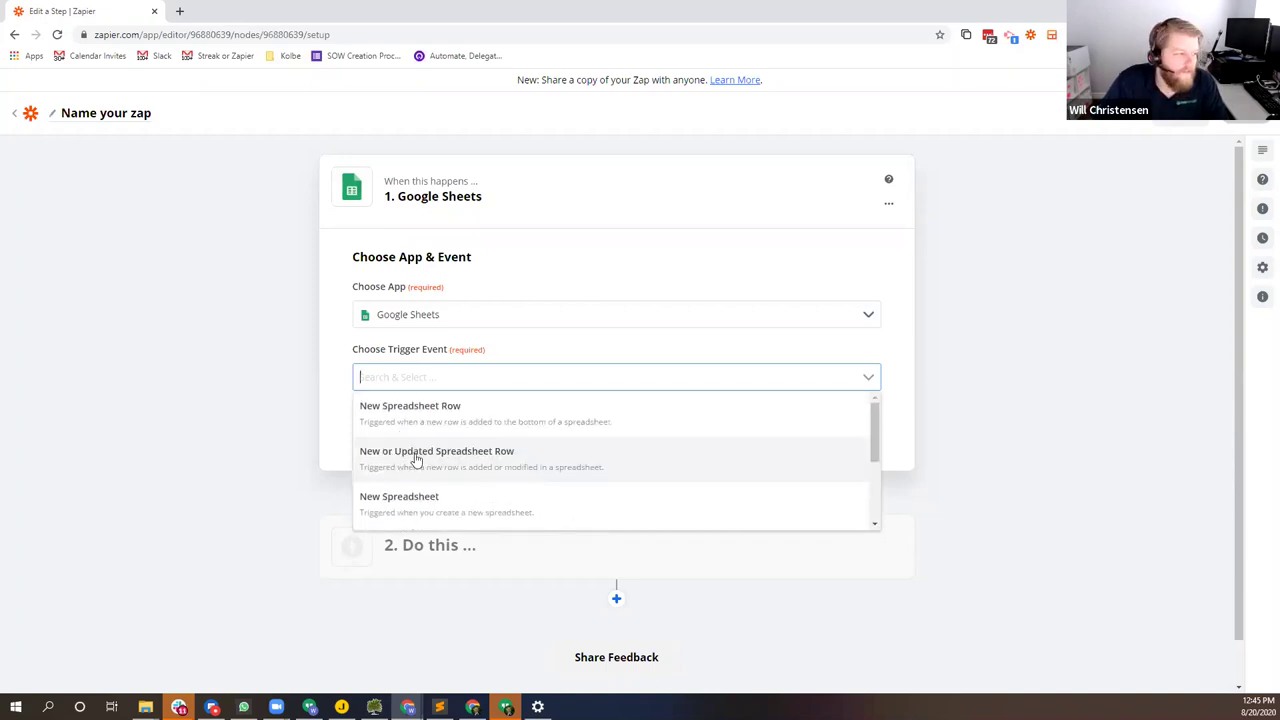
left_click(417, 460)
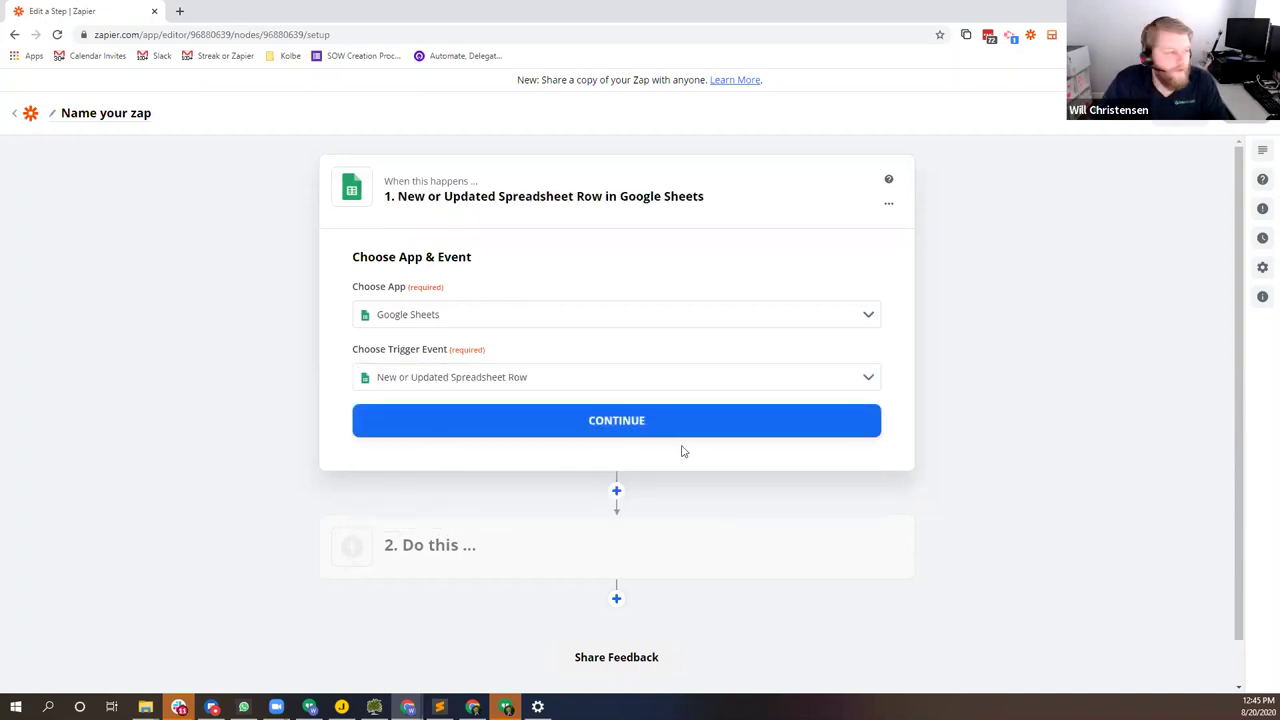
left_click(671, 425)
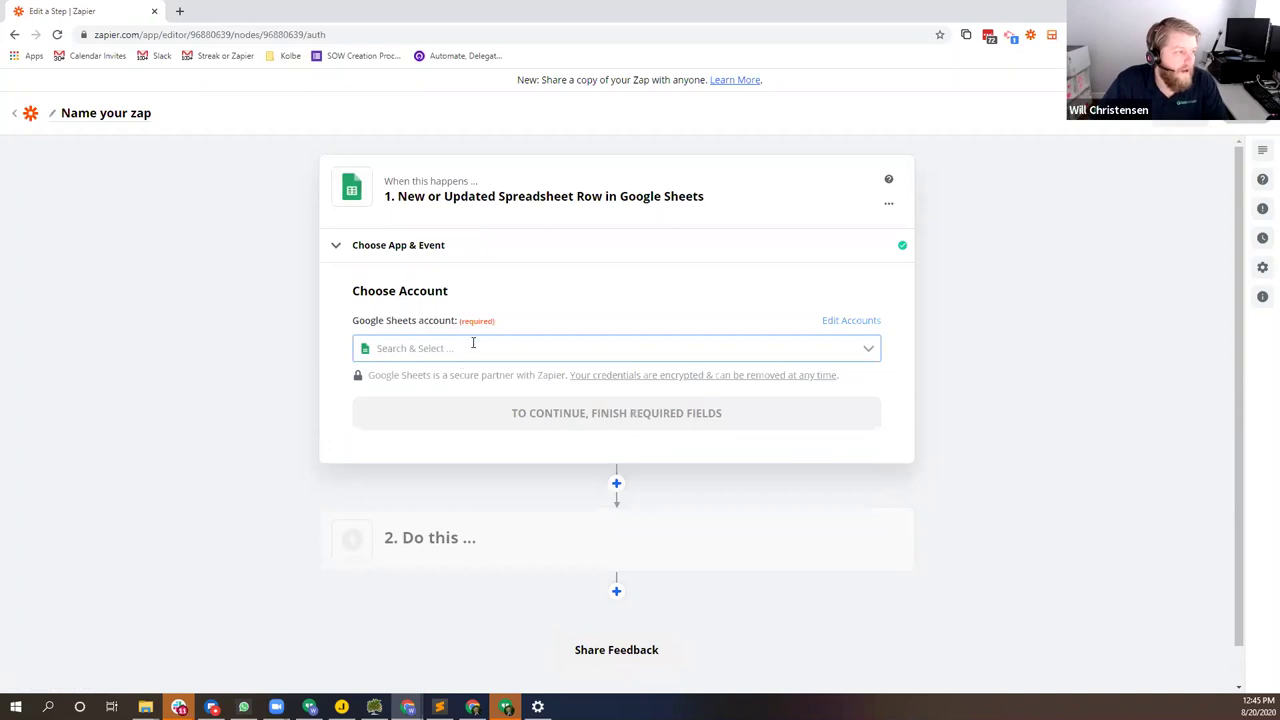
Step: Choose an existing Google Sheets account and review the connected accounts page
left_click(473, 343)
scroll(537, 430, "down", 5)
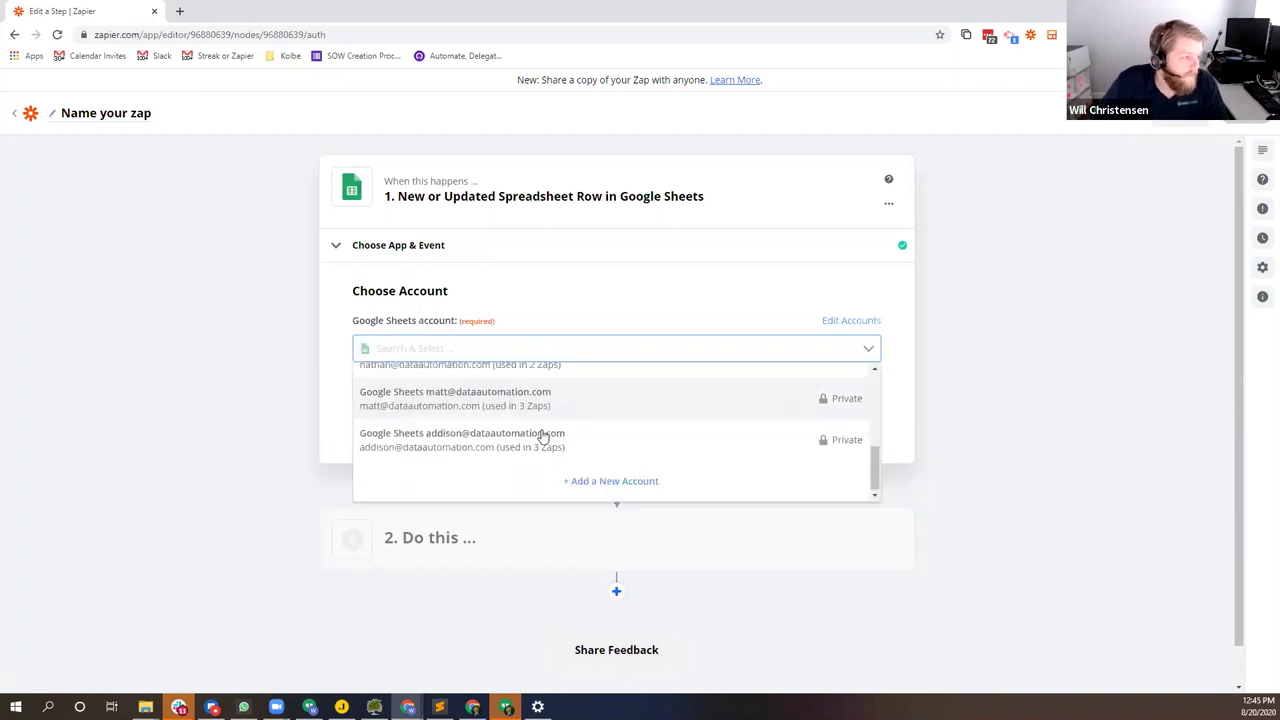
scroll(543, 423, "up", 5)
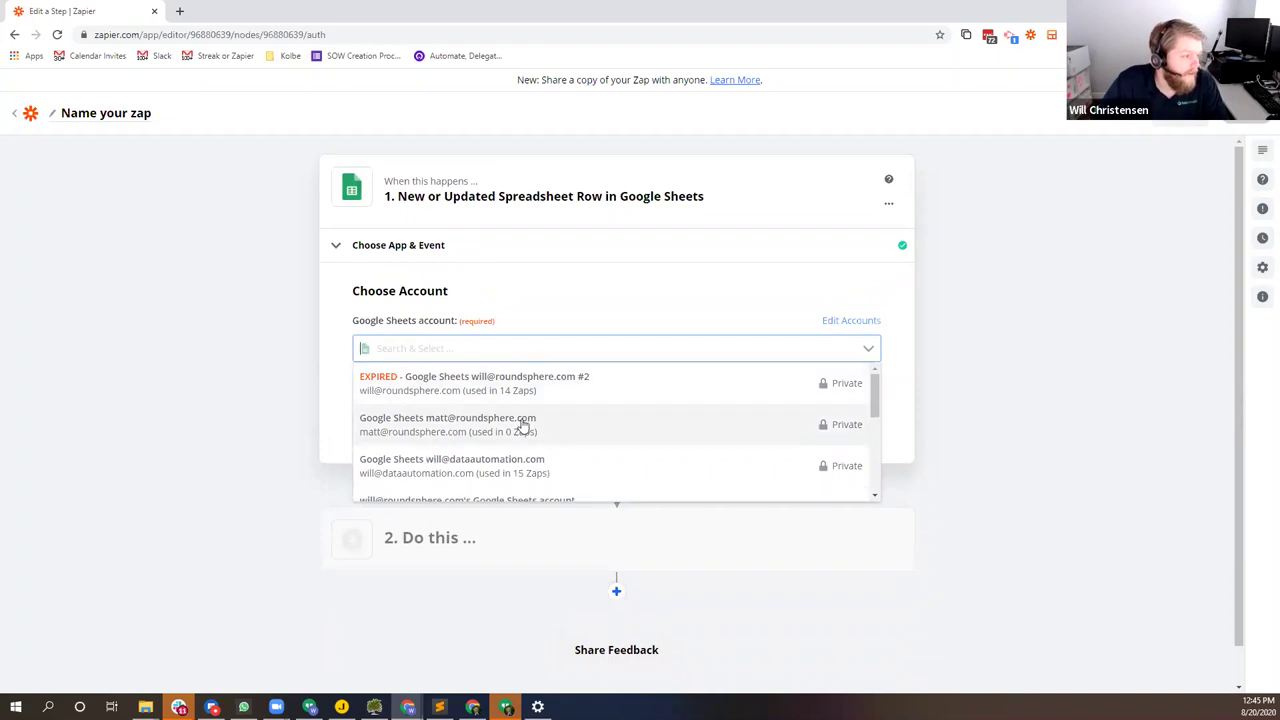
scroll(523, 426, "down", 1)
left_click(428, 400)
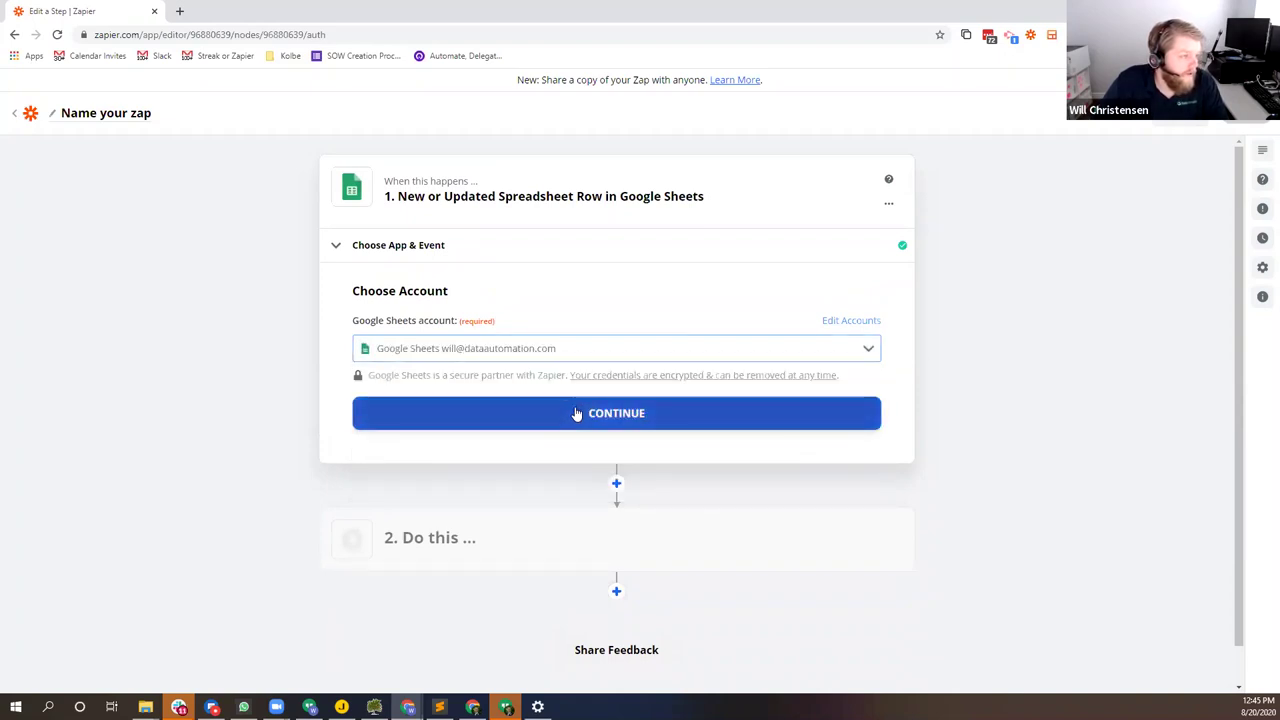
left_click(567, 412)
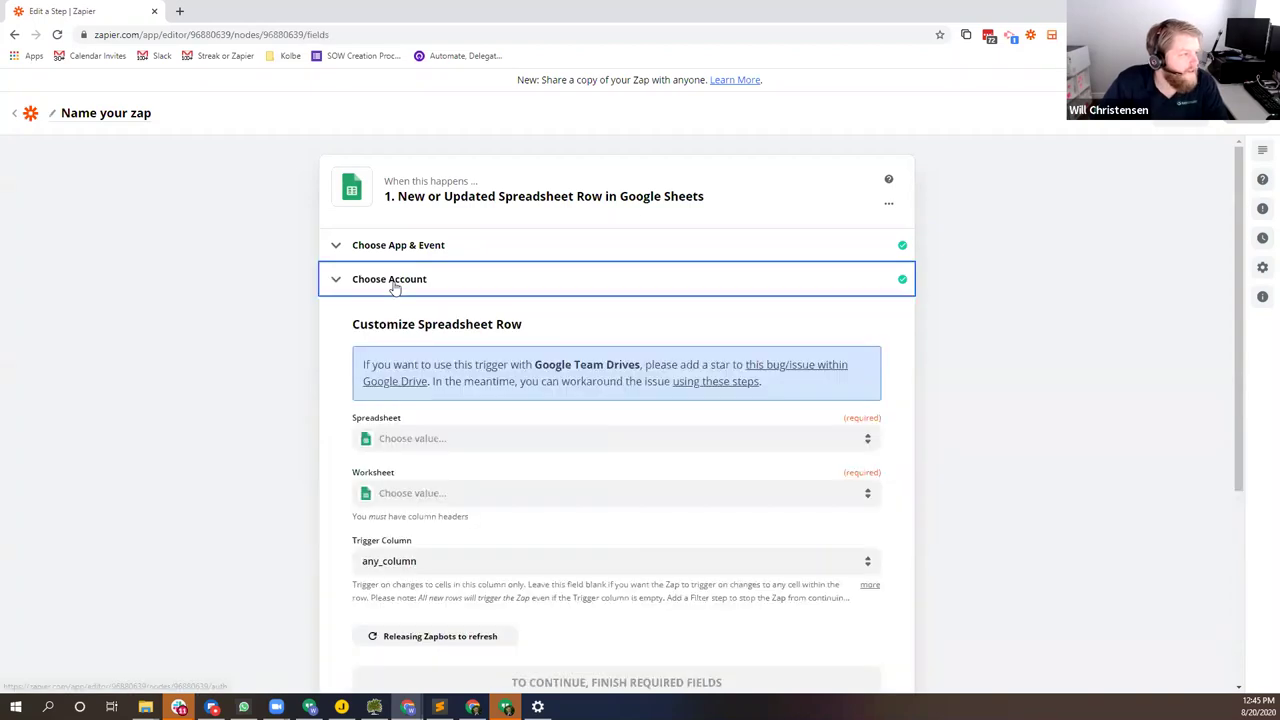
left_click(391, 284)
left_click(850, 322)
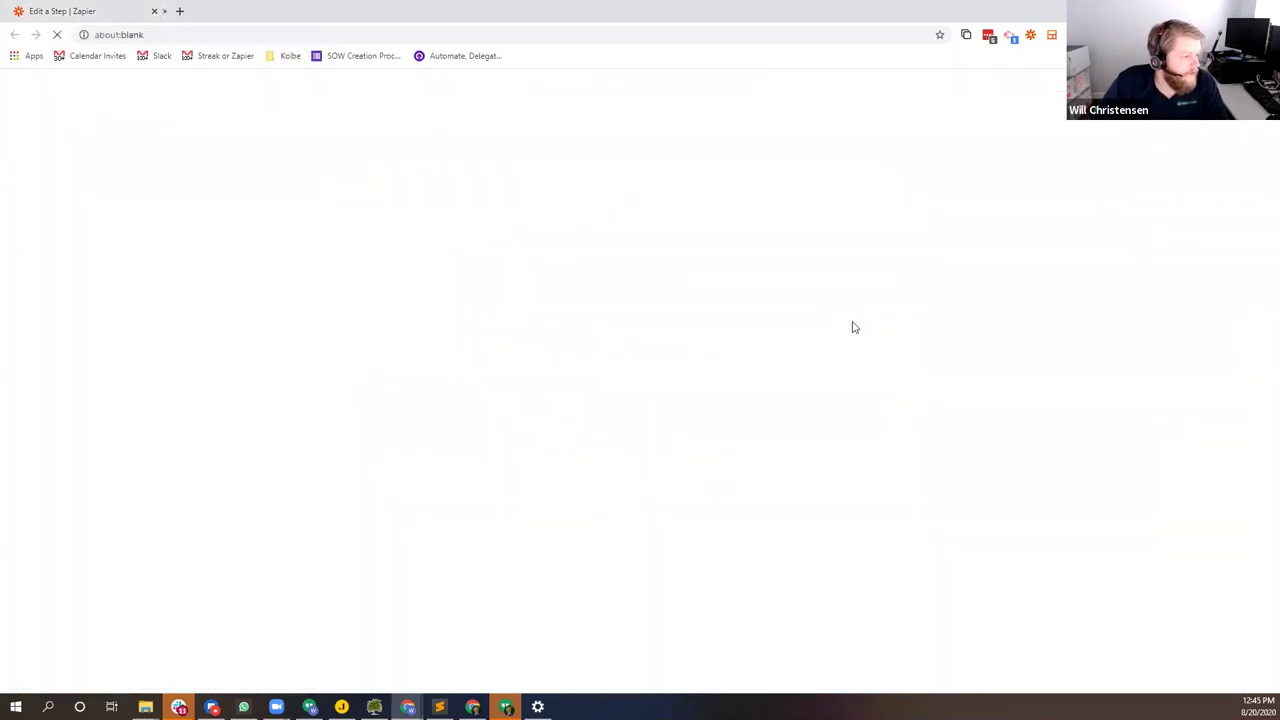
left_click(313, 11)
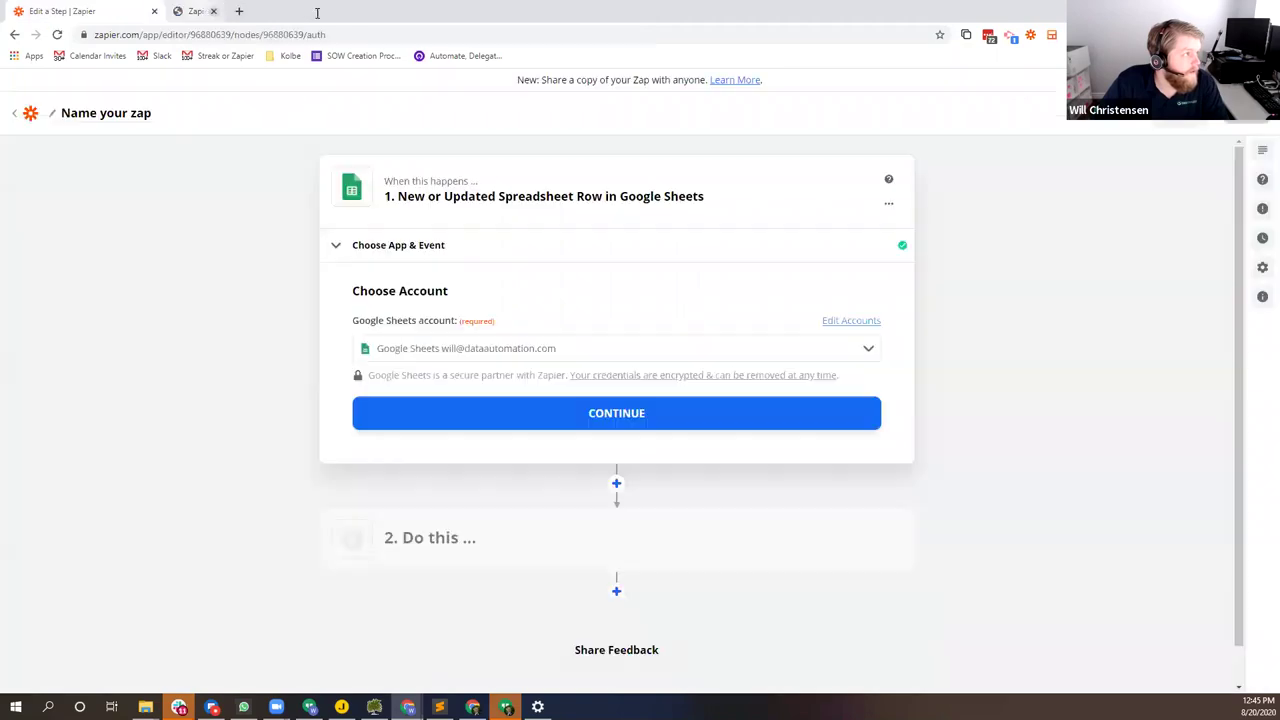
Step: Connect a new Google account for the trigger and continue to row settings
left_click(497, 356)
scroll(560, 440, "down", 2)
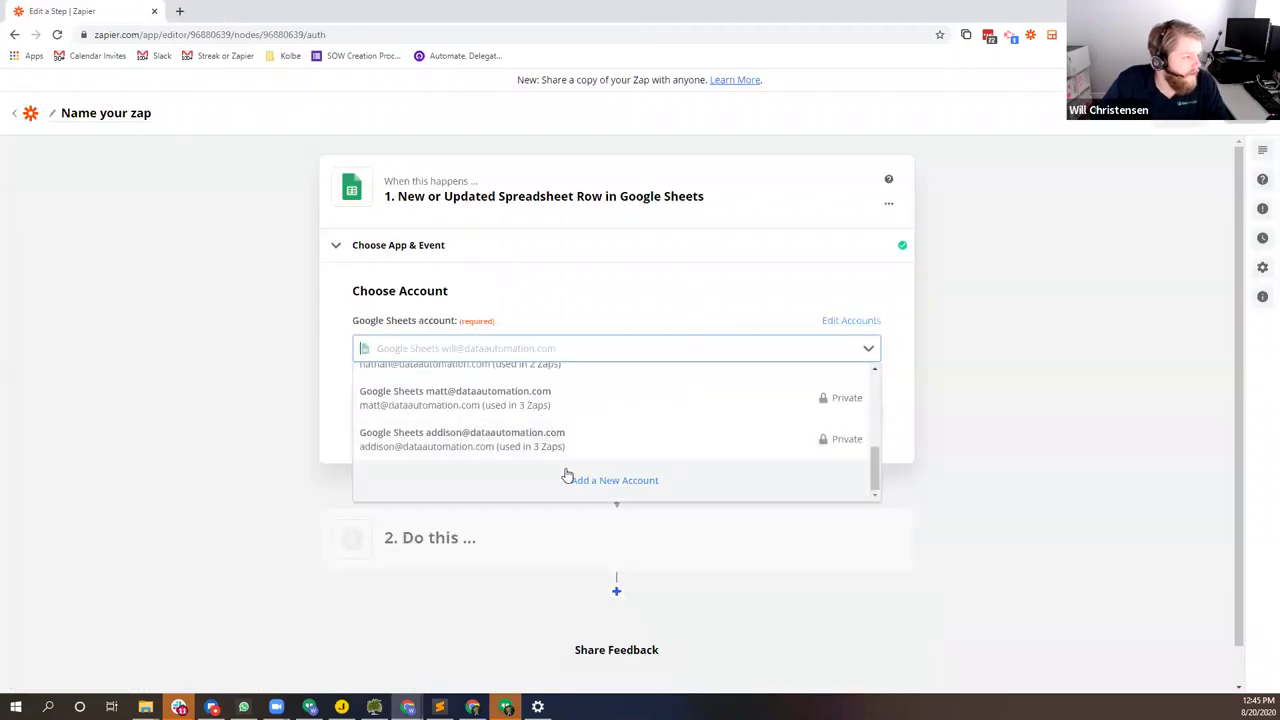
left_click(583, 476)
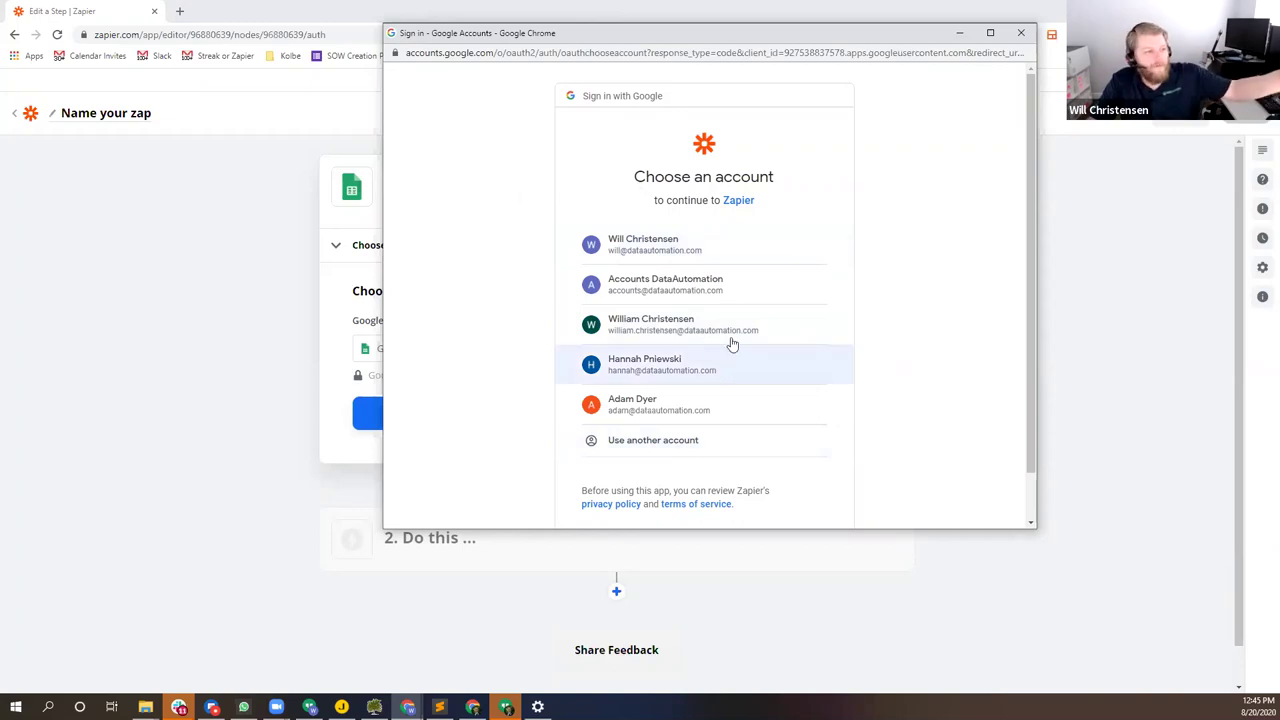
left_click(1018, 38)
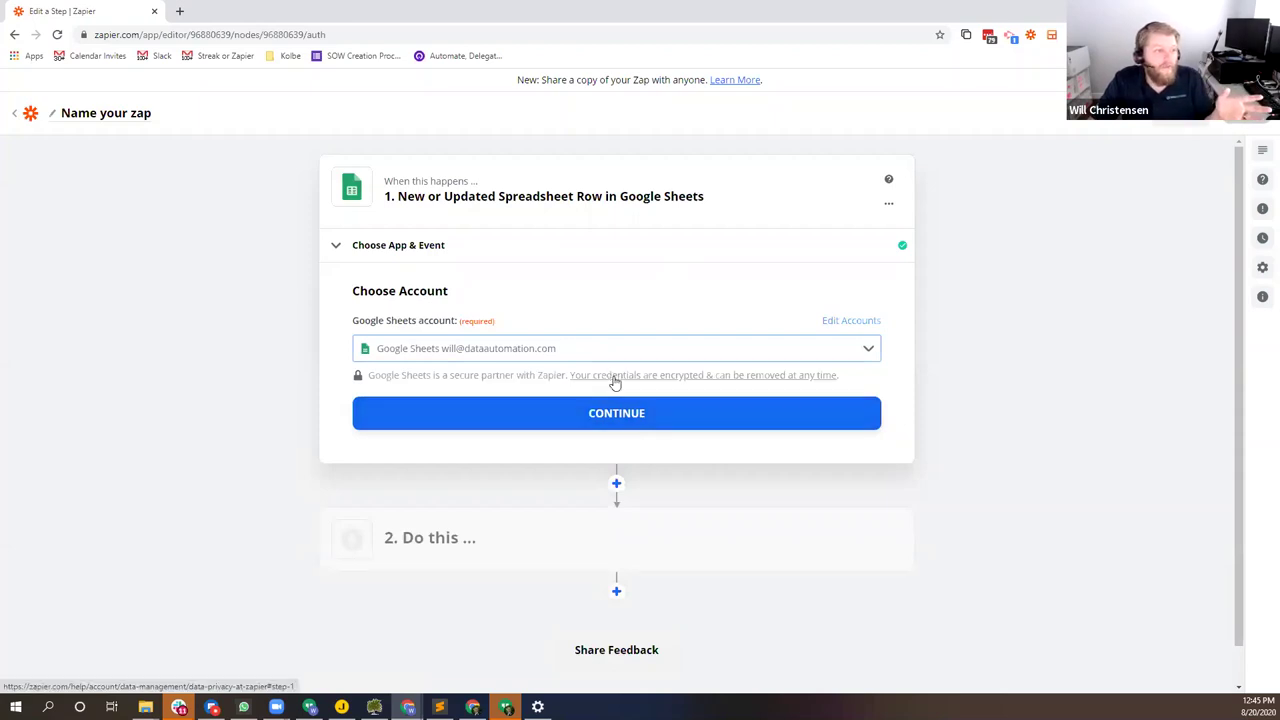
left_click(614, 413)
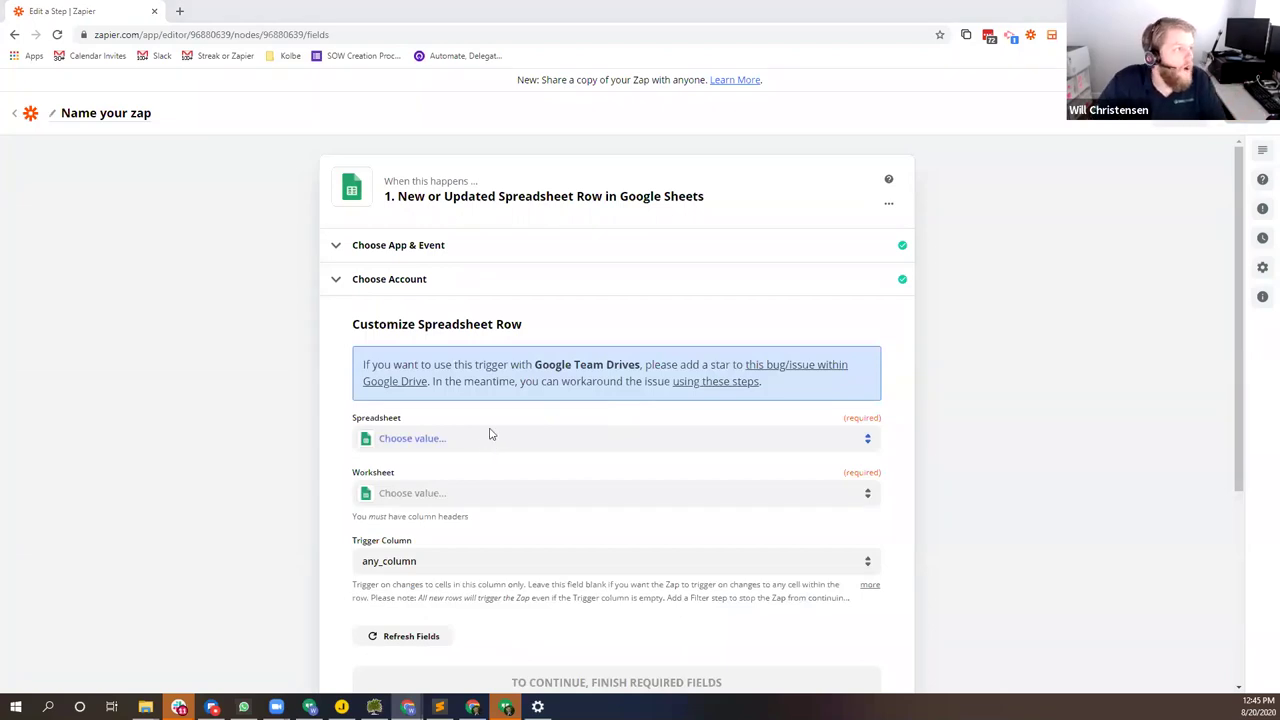
Step: Select Chime Demo as the trigger's spreadsheet
key("alt+Tab")
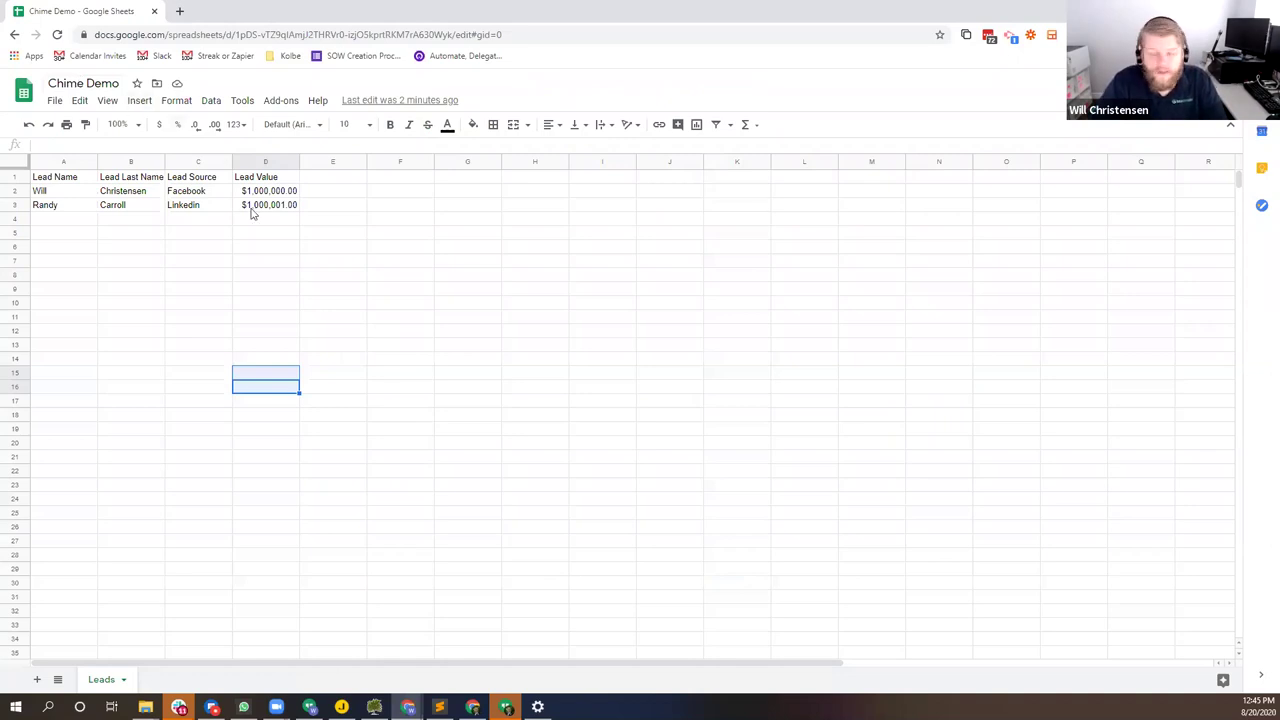
key("alt+Tab")
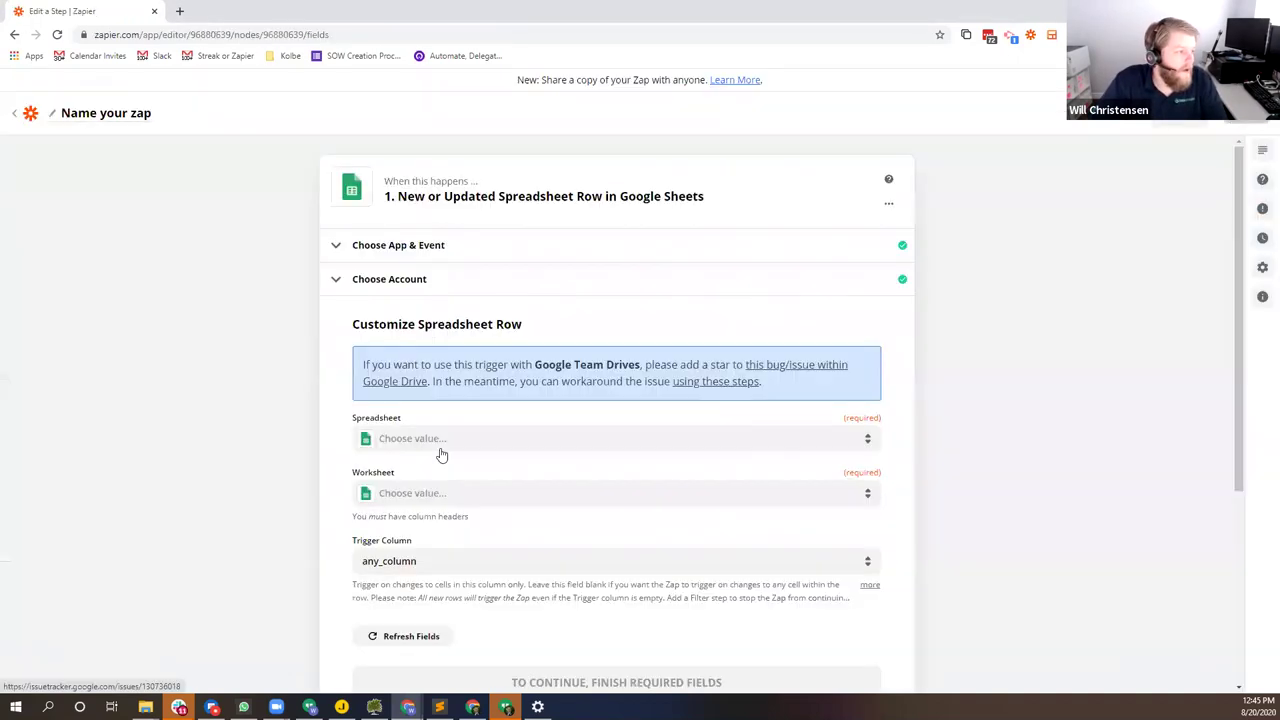
left_click(442, 448)
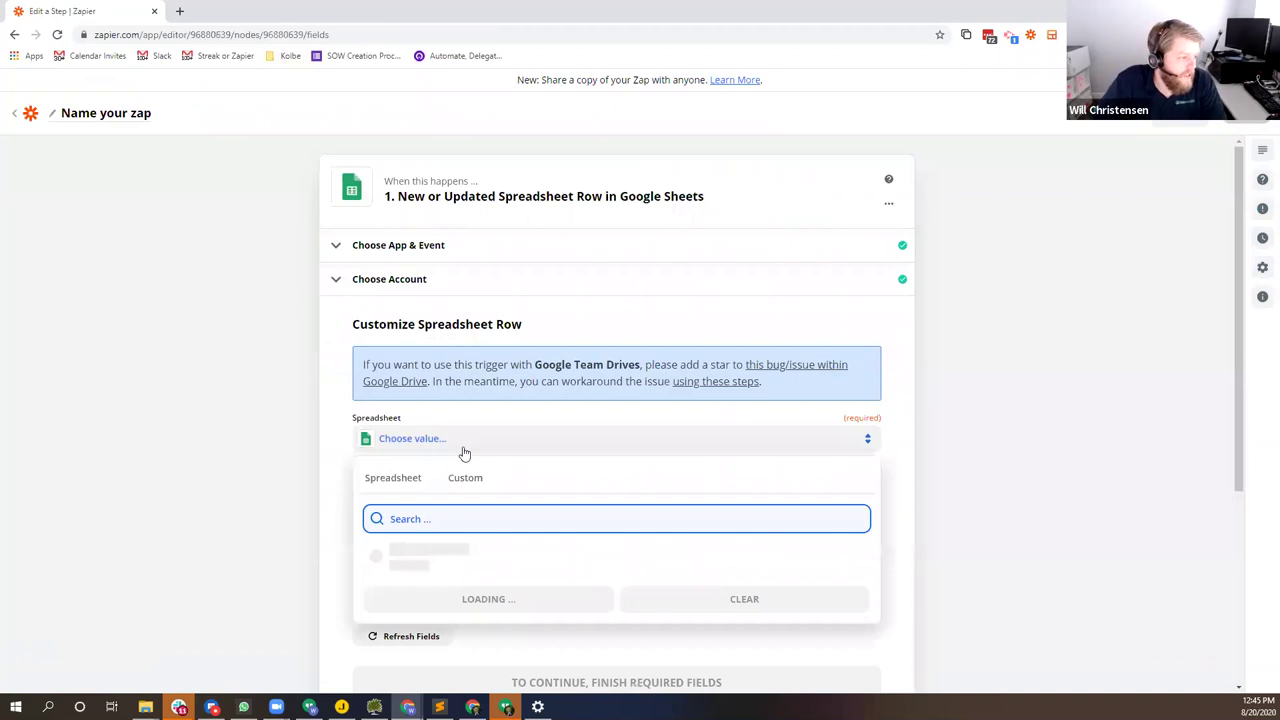
scroll(415, 558, "down", 1)
scroll(414, 577, "up", 1)
left_click(400, 617)
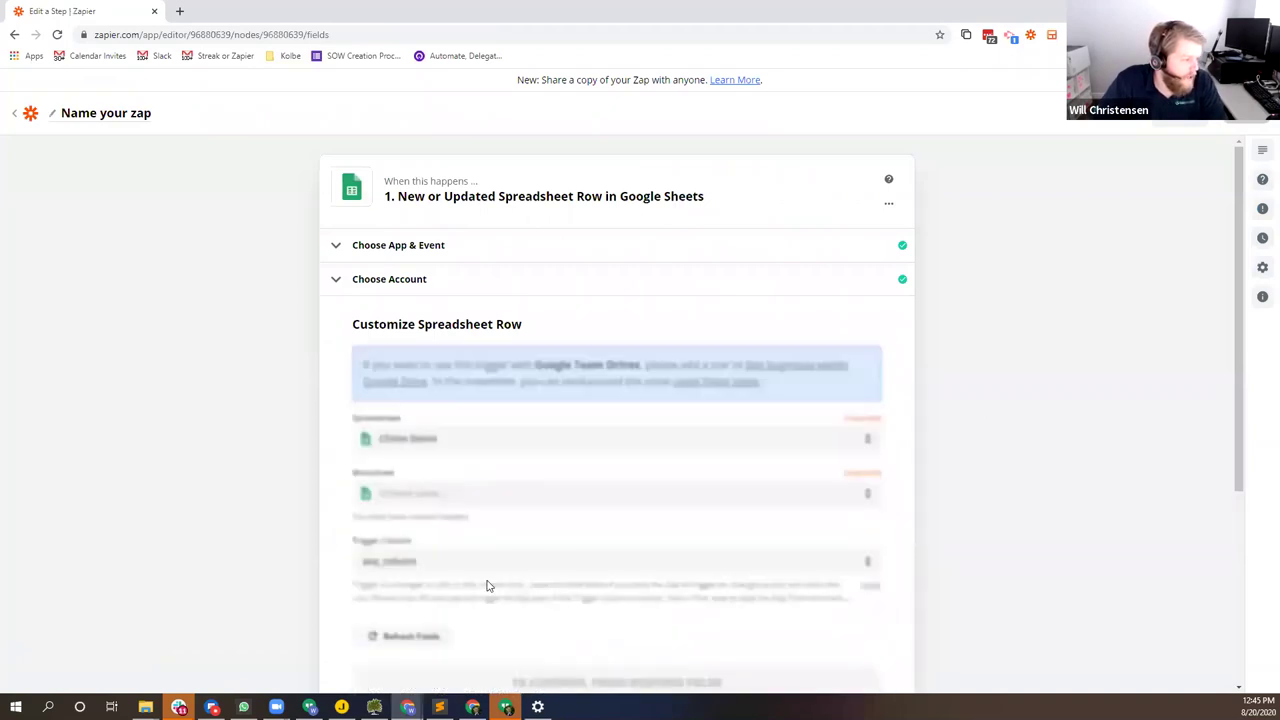
left_click(454, 494)
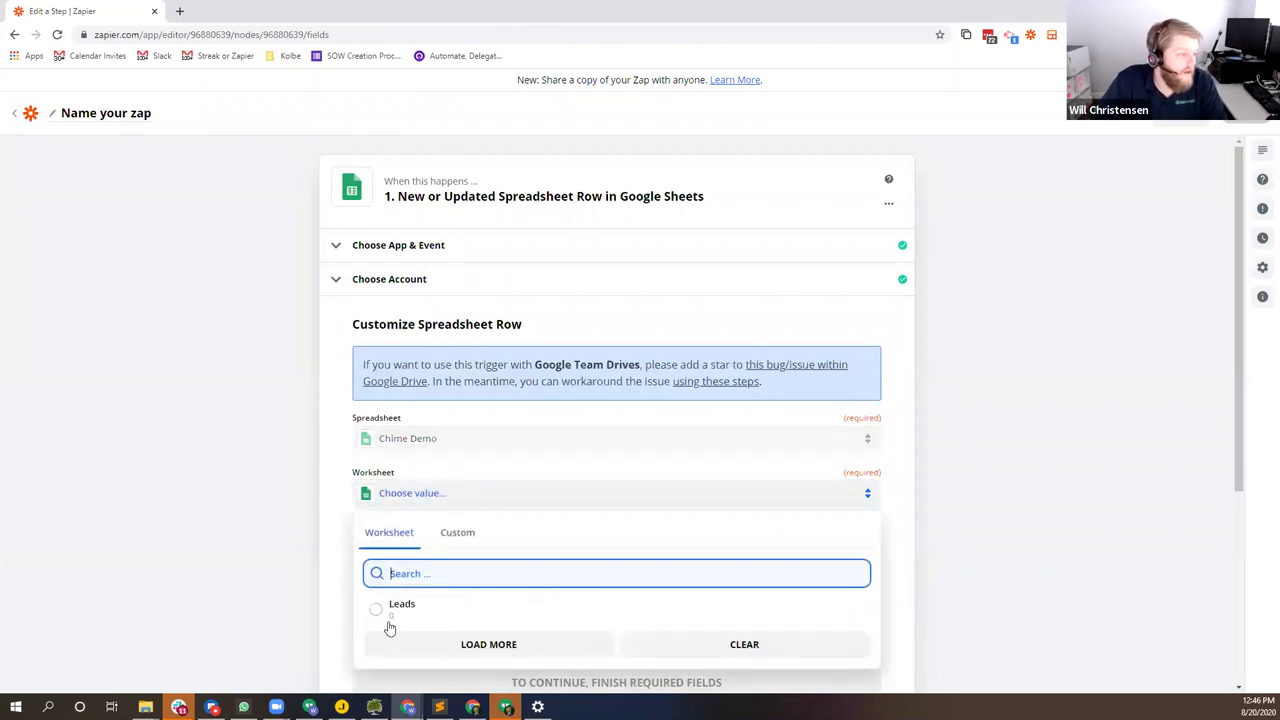
left_click(195, 22)
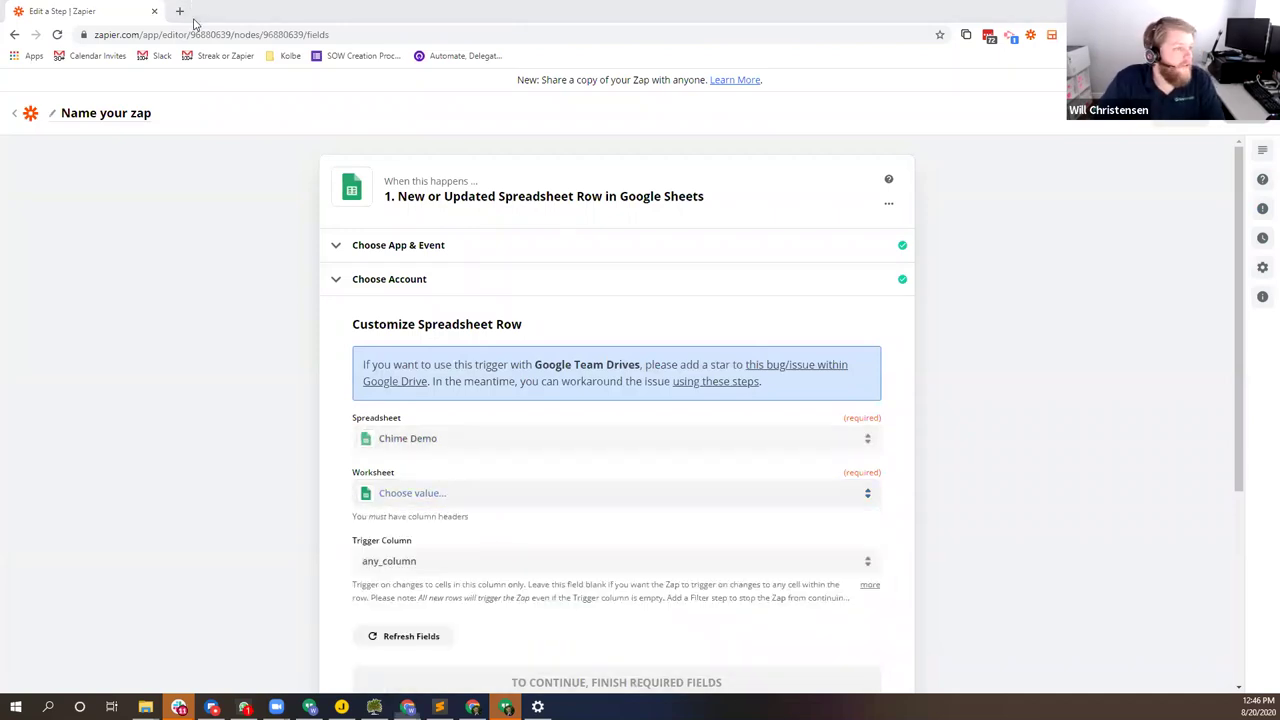
Step: Select Leads as the worksheet, then return to the Chime Demo sheet
key("alt+Tab")
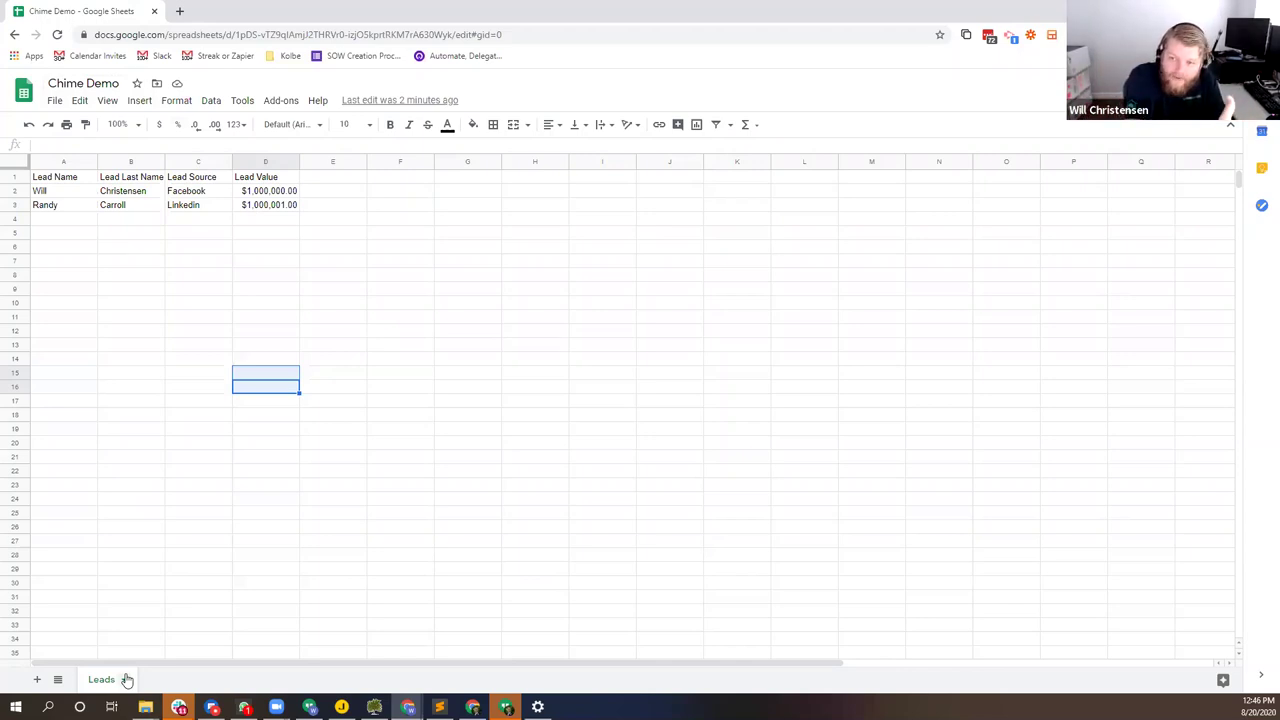
key("alt+Tab")
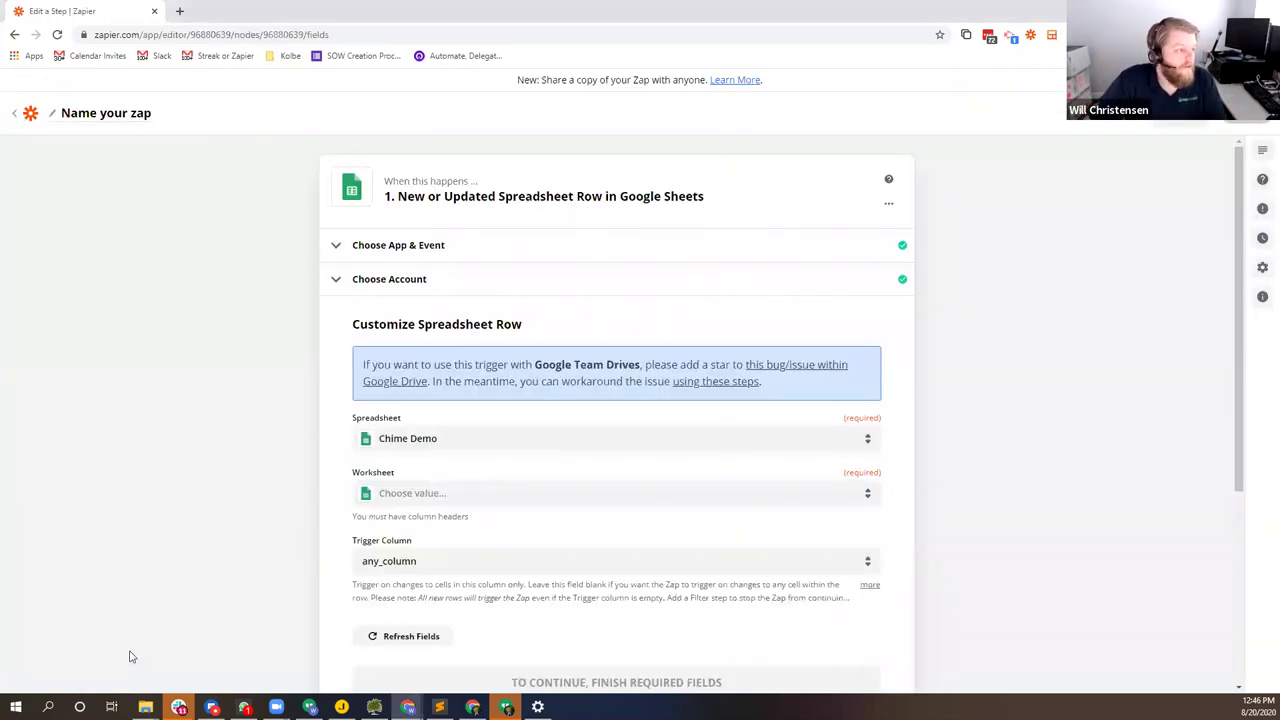
left_click(460, 494)
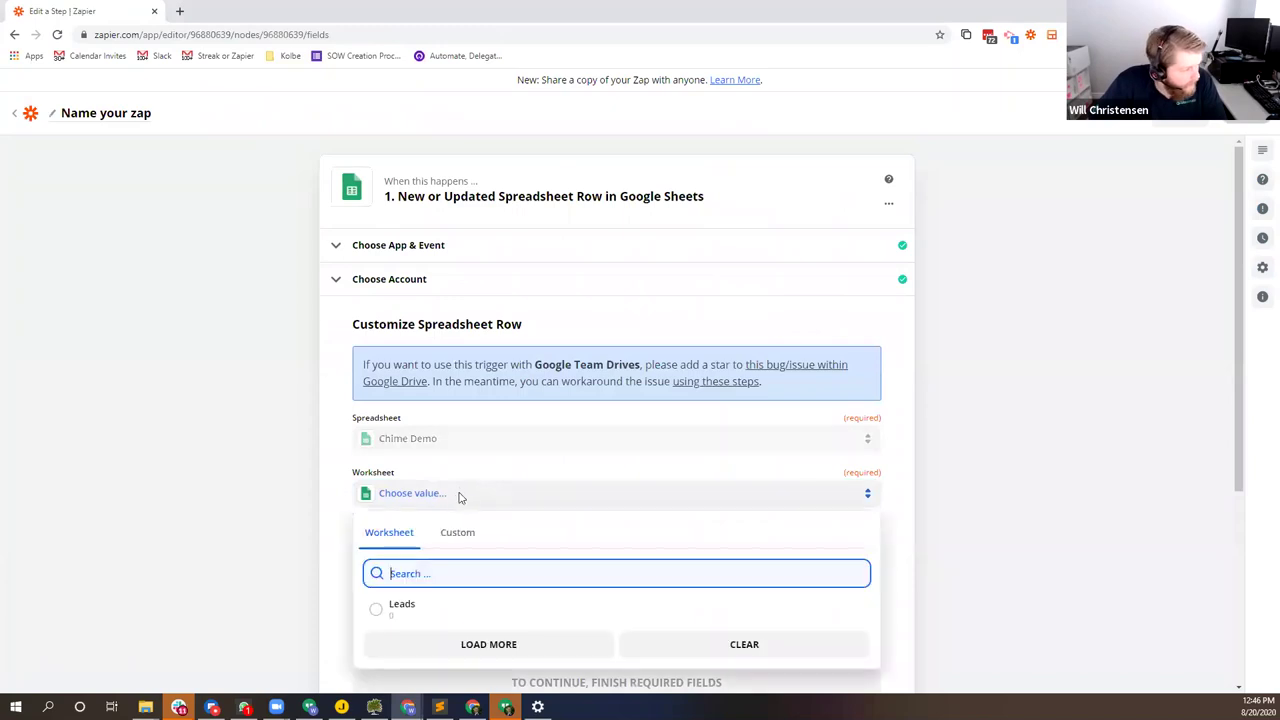
left_click(446, 607)
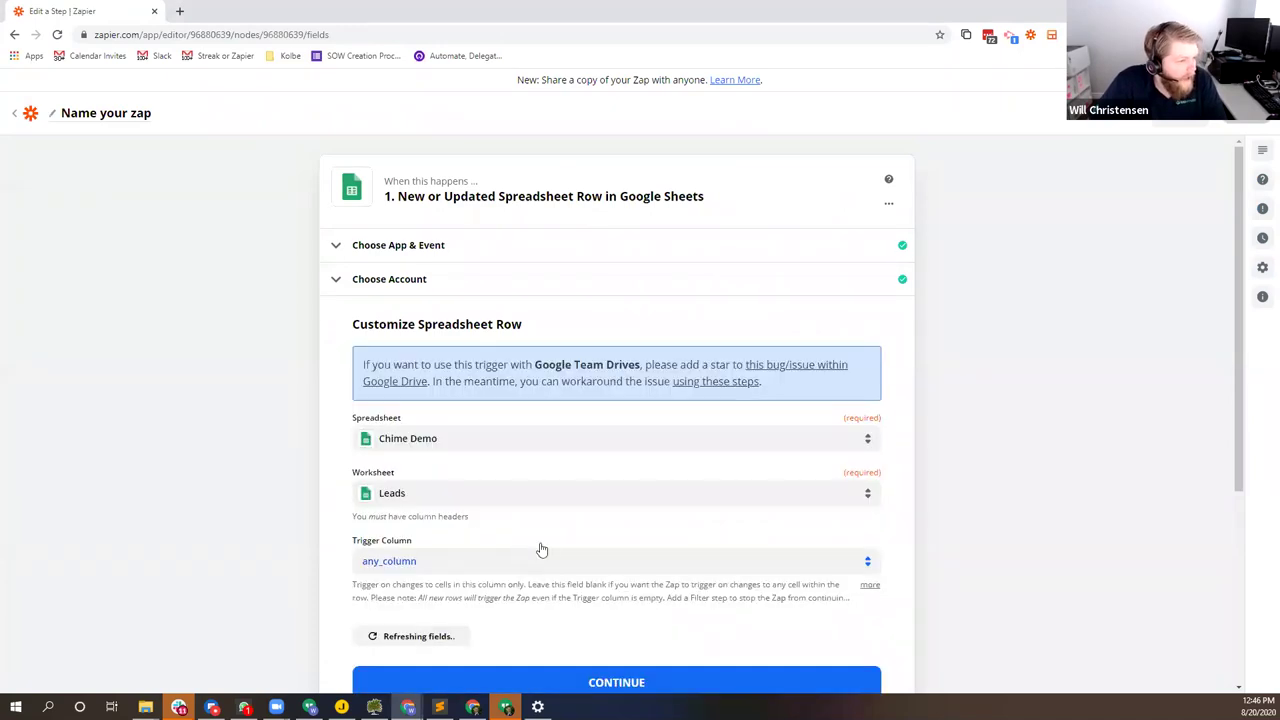
scroll(426, 418, "down", 2)
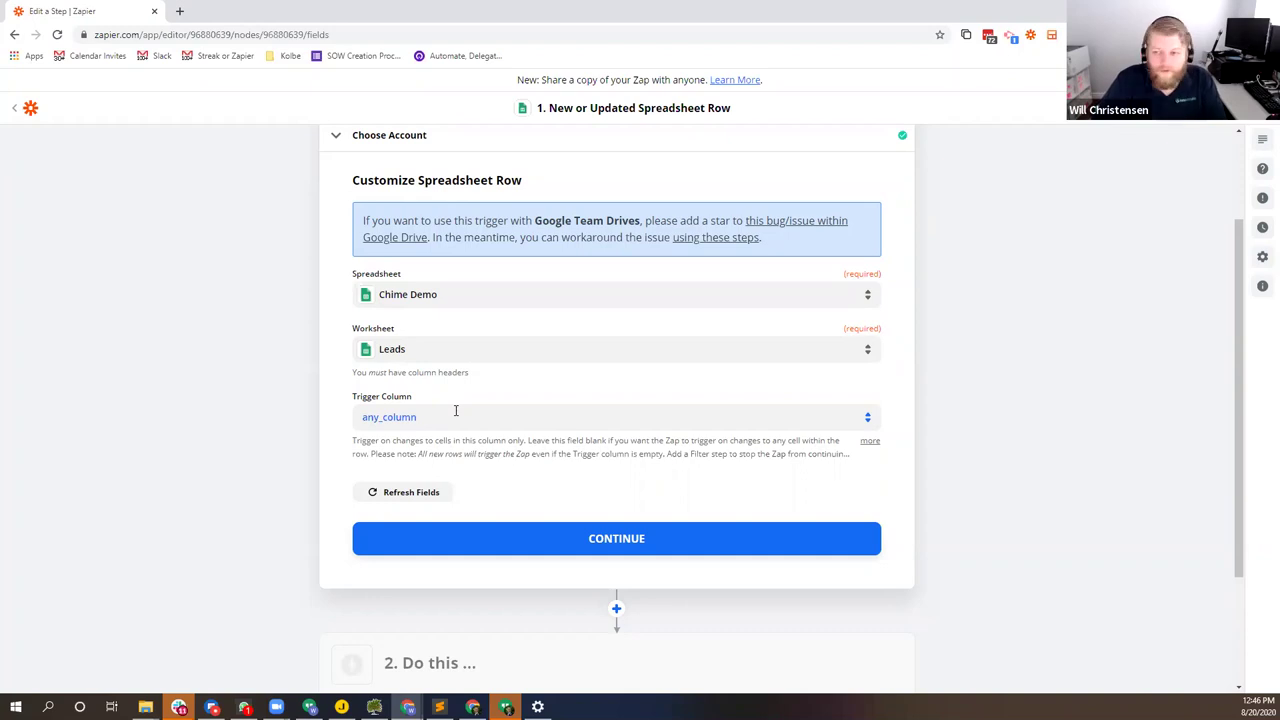
key("alt+Tab")
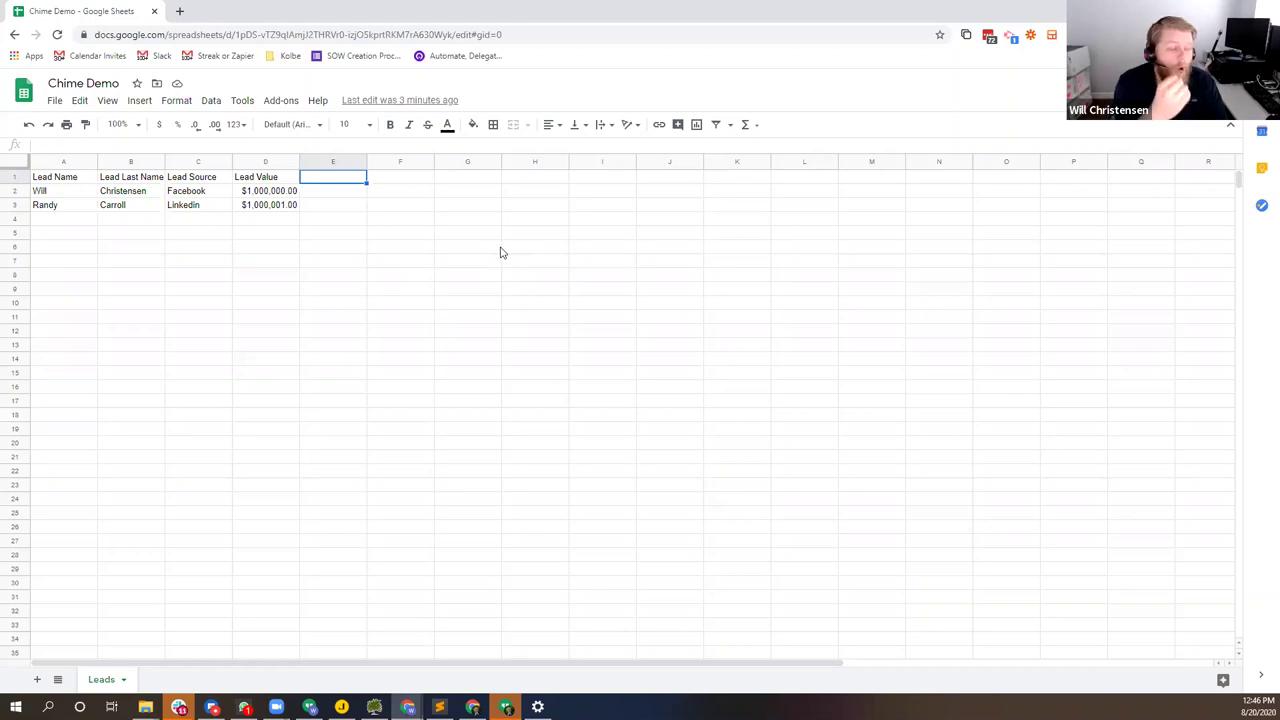
Step: Add Email and Send Text Message headers in E1 and F1
type("Email")
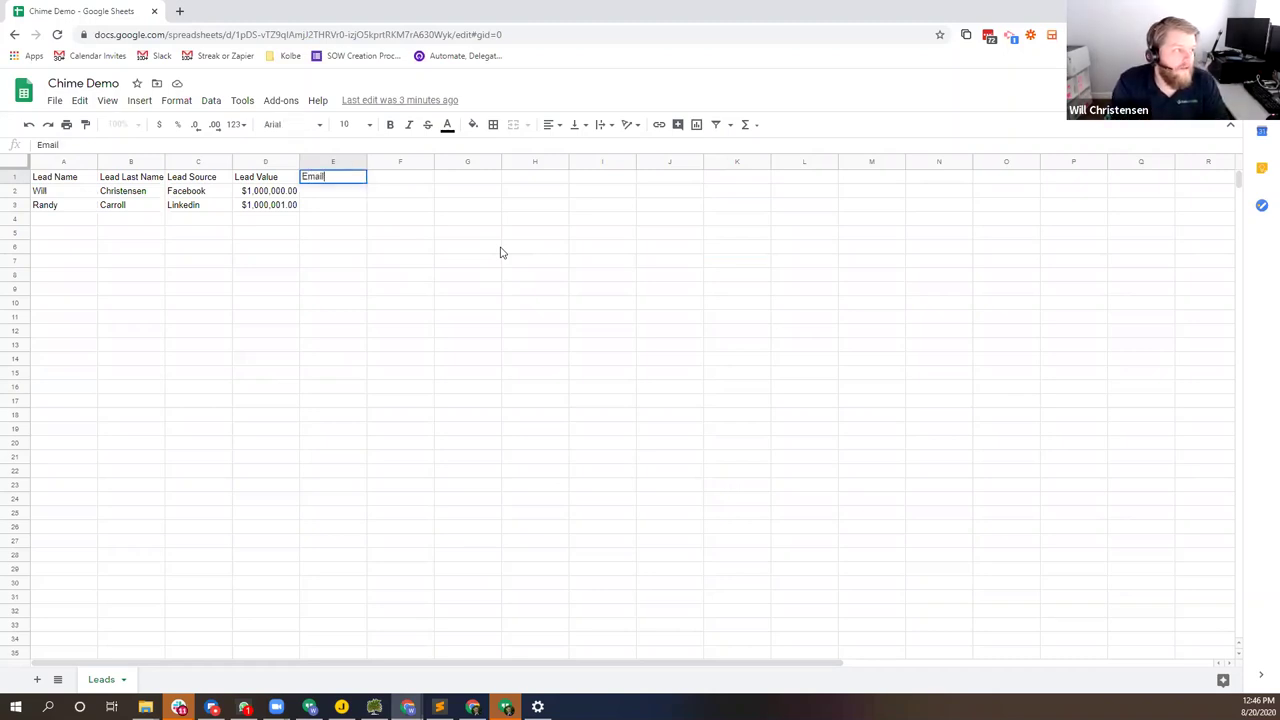
key("Tab")
type("Send")
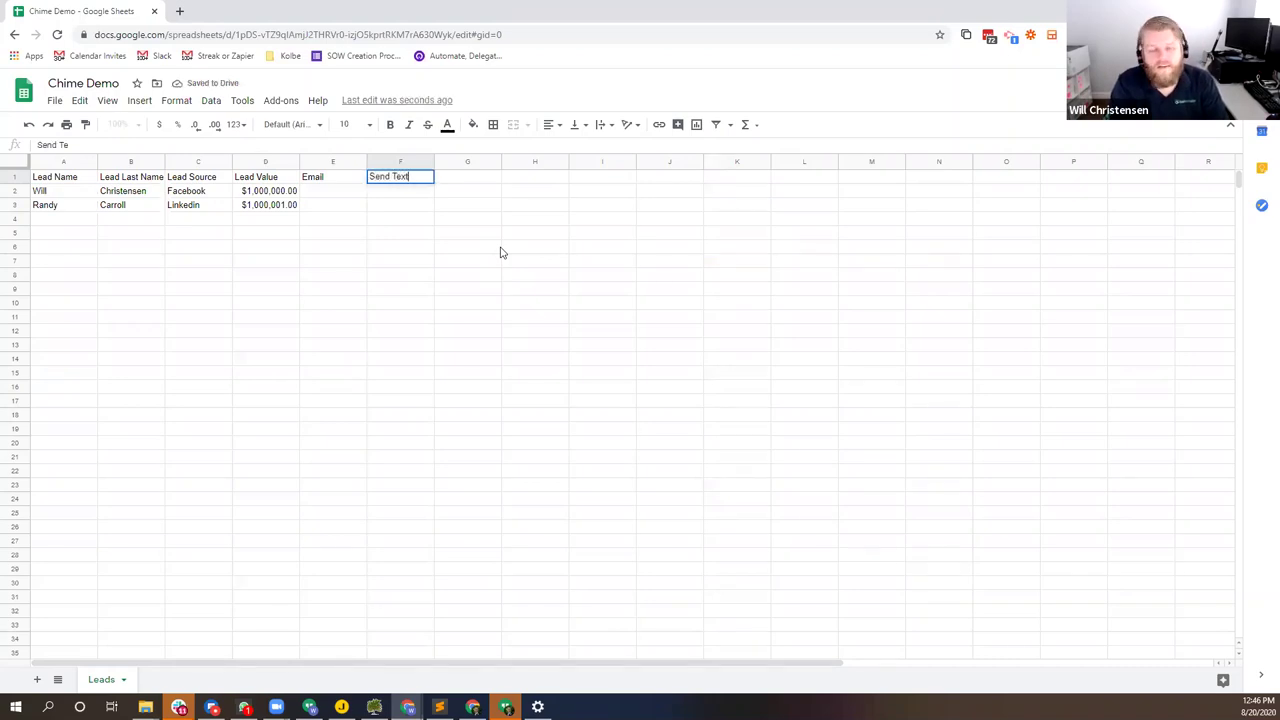
type(" Text Message")
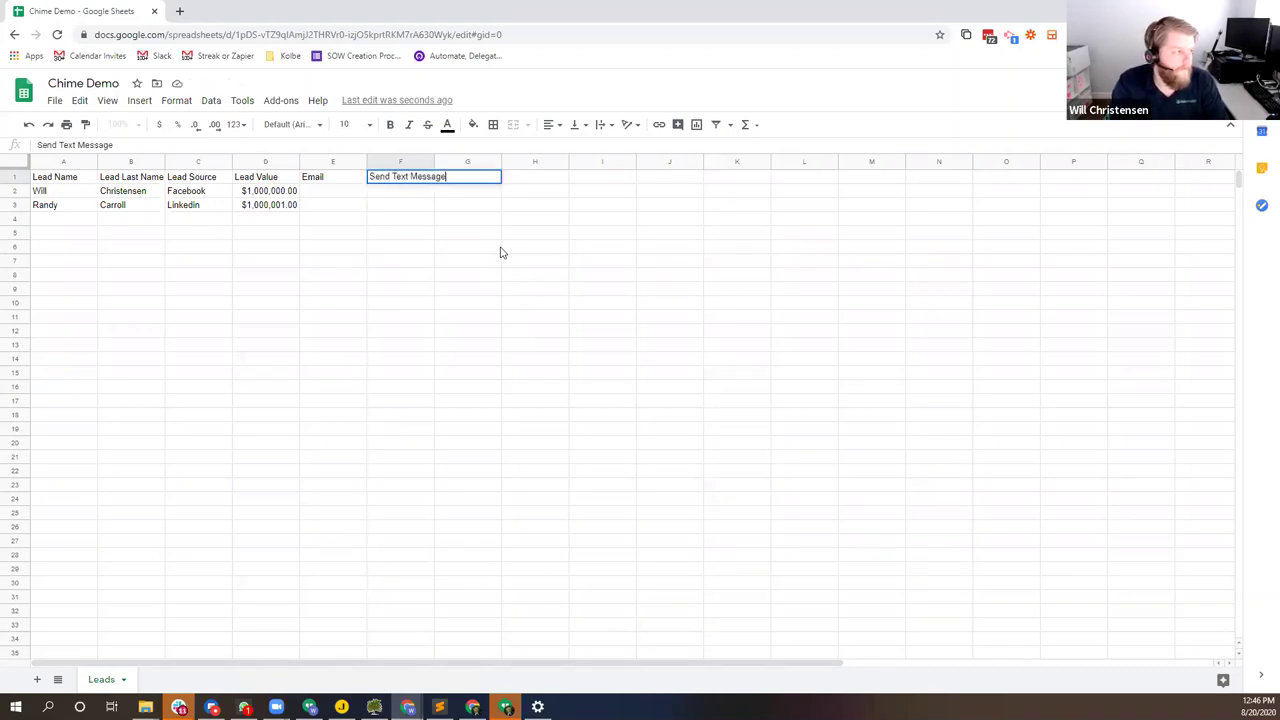
key("Return")
key("Right")
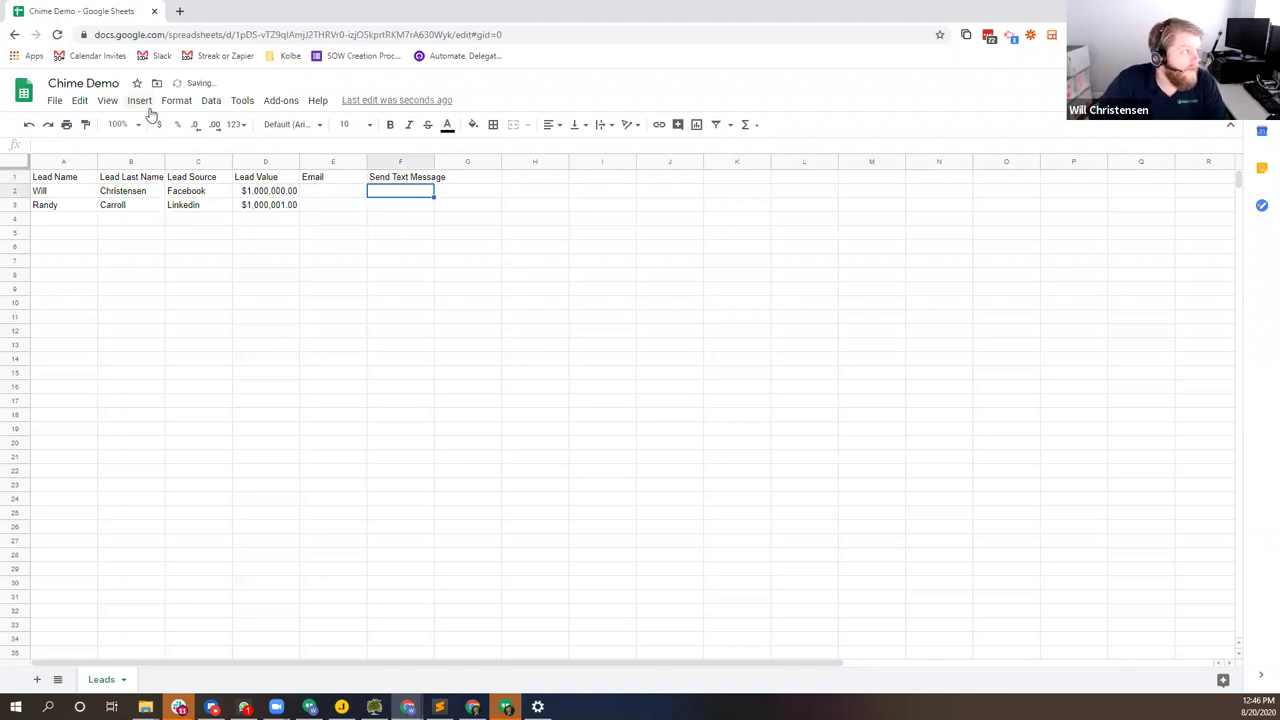
Step: Insert checkboxes in F2 and F3 and test ticking the F2 checkbox
left_click(139, 100)
left_click(170, 425)
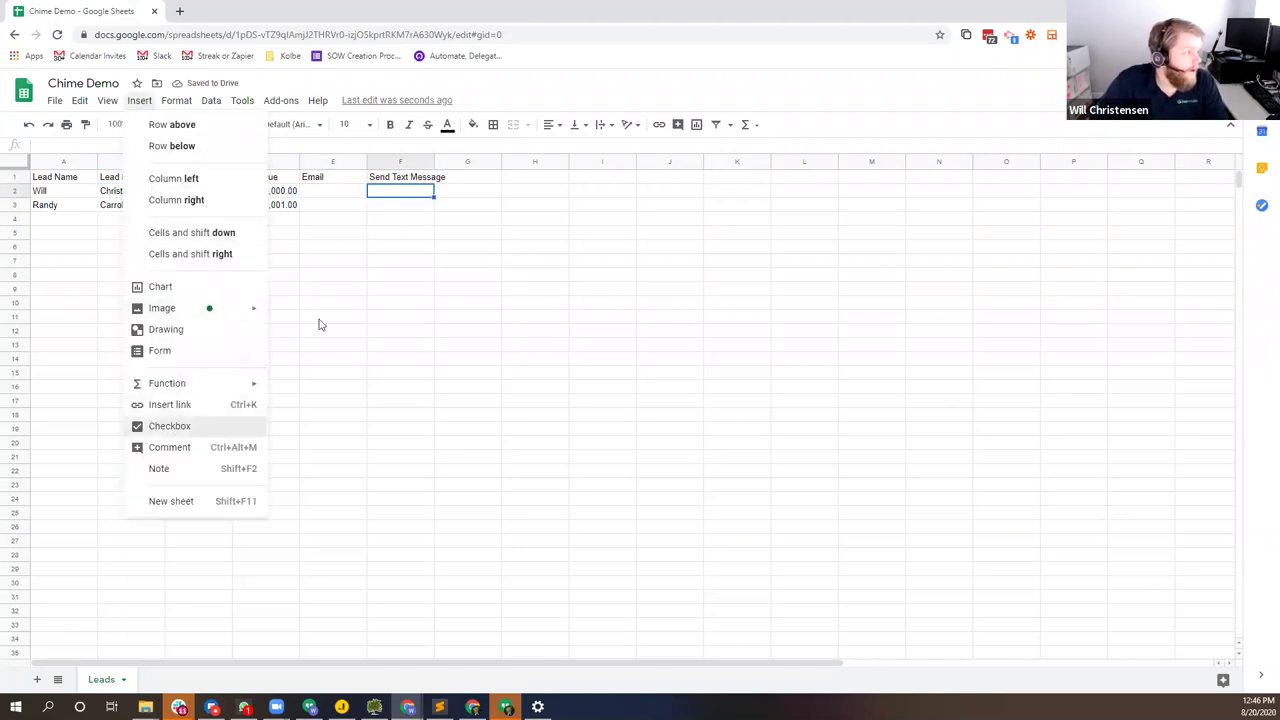
left_click_drag(430, 206, 430, 209)
left_click(420, 264)
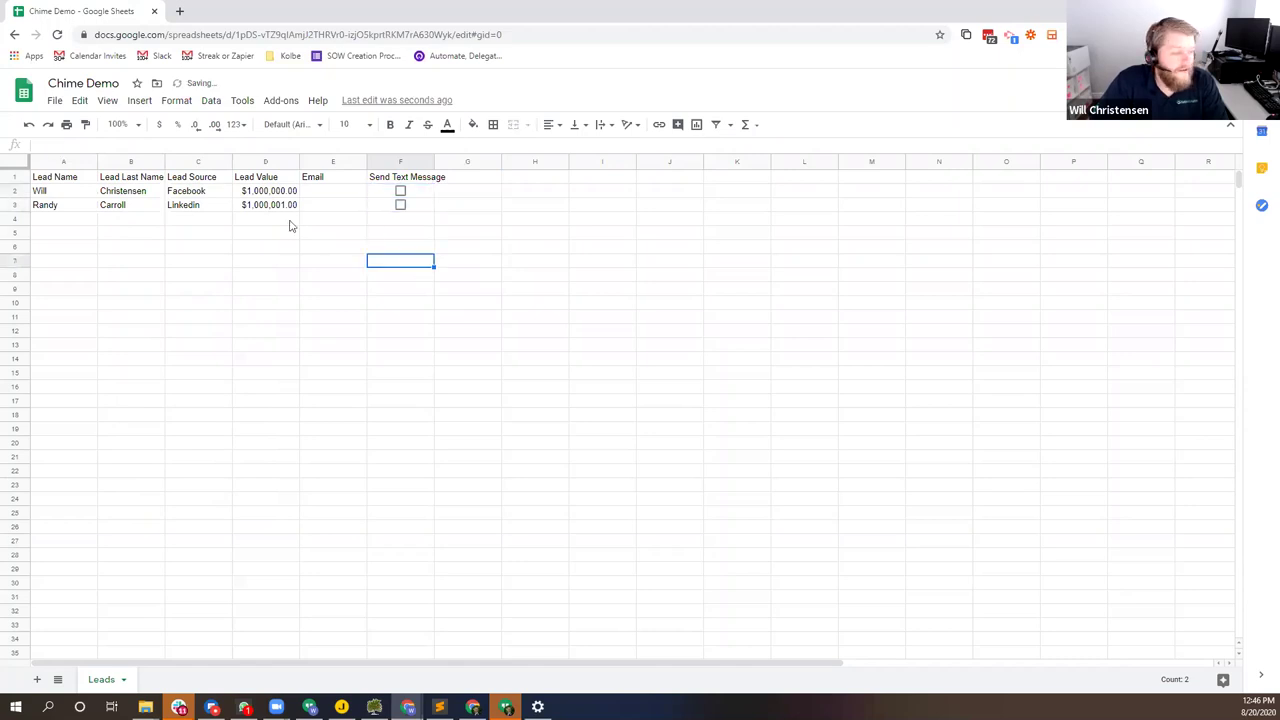
left_click(400, 191)
left_click(400, 191)
left_click(400, 191)
left_click(400, 191)
left_click(400, 191)
left_click(400, 191)
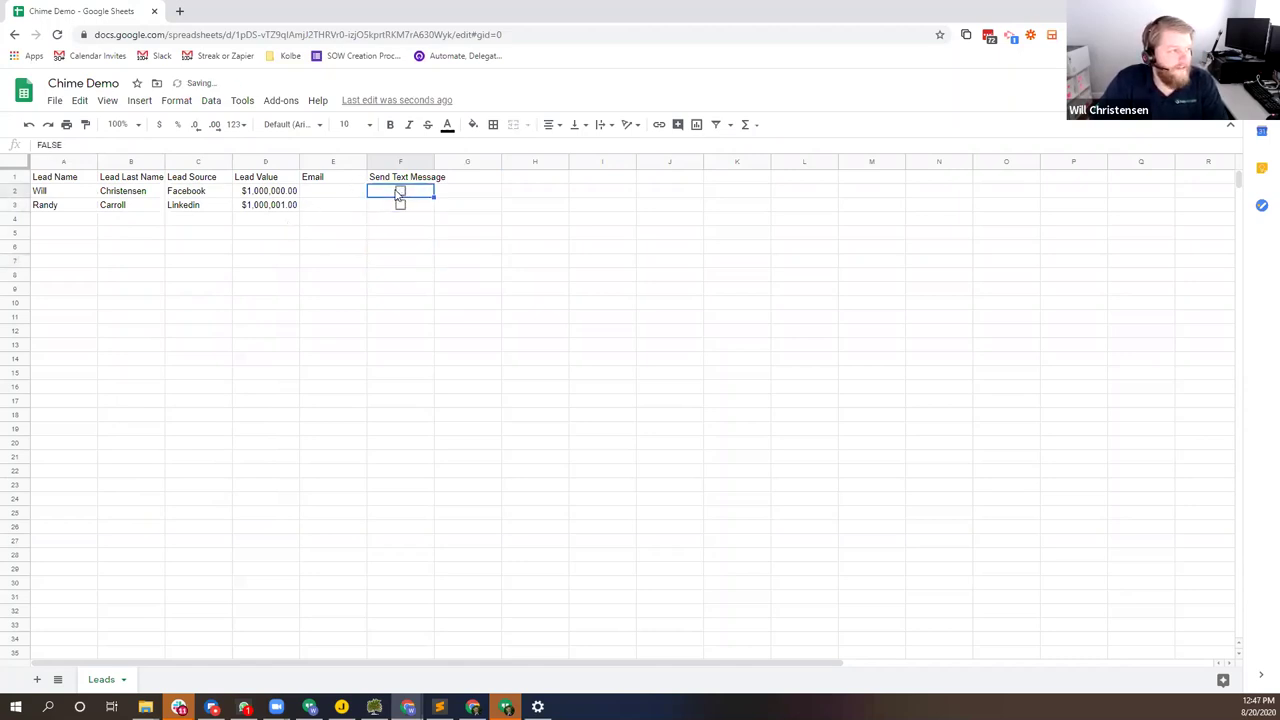
left_click(400, 180)
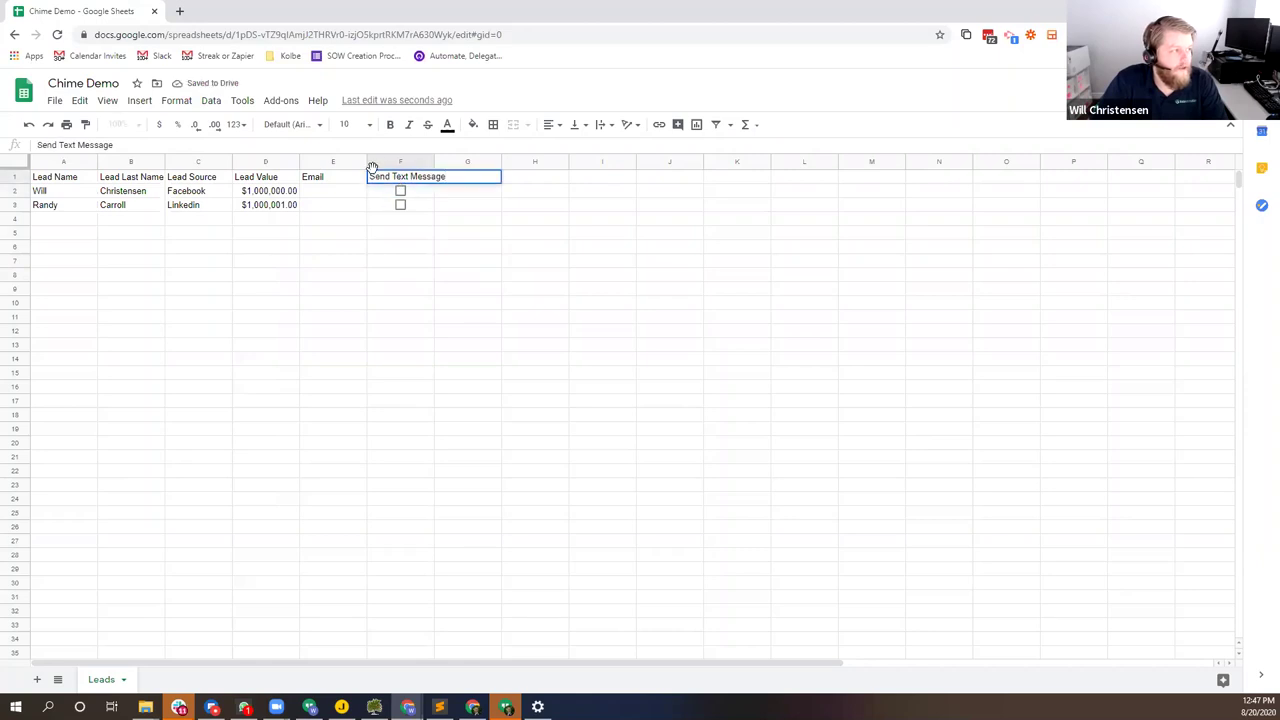
Step: Rename the E1 header to Phone and enter the first lead's phone number in E2
right_click(376, 174)
left_click(330, 176)
type("P")
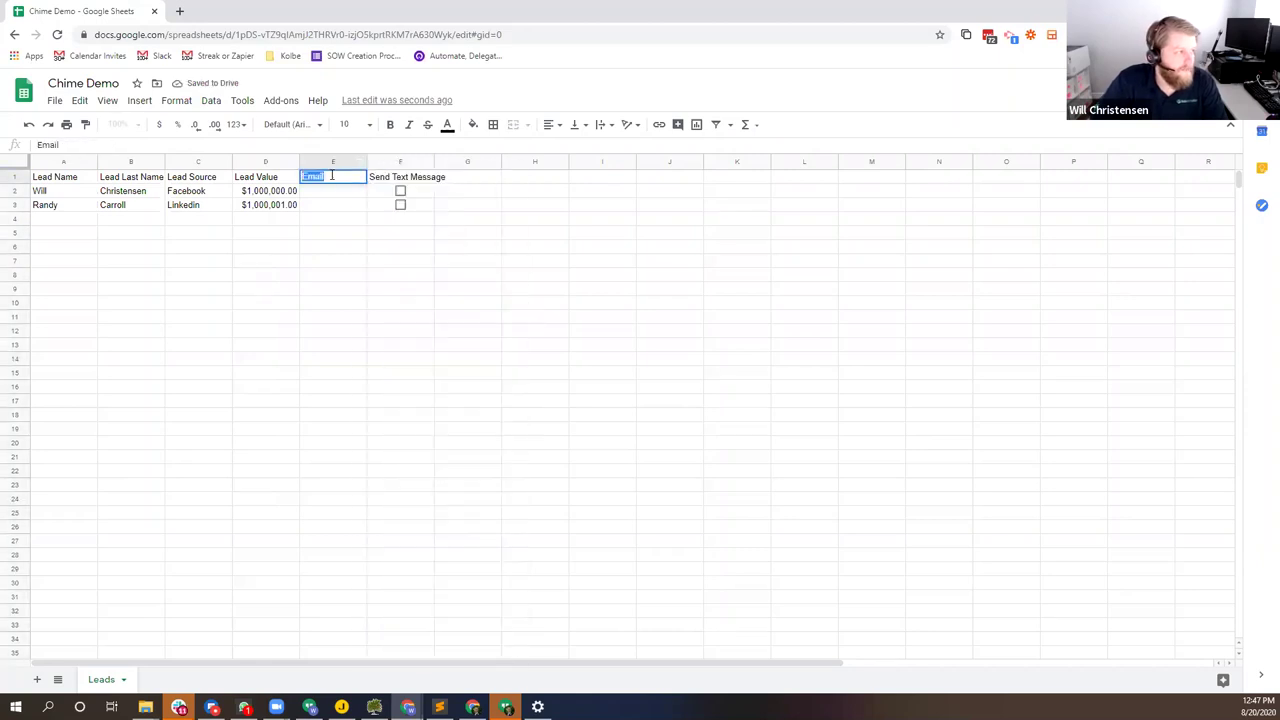
type("hone")
key("Return")
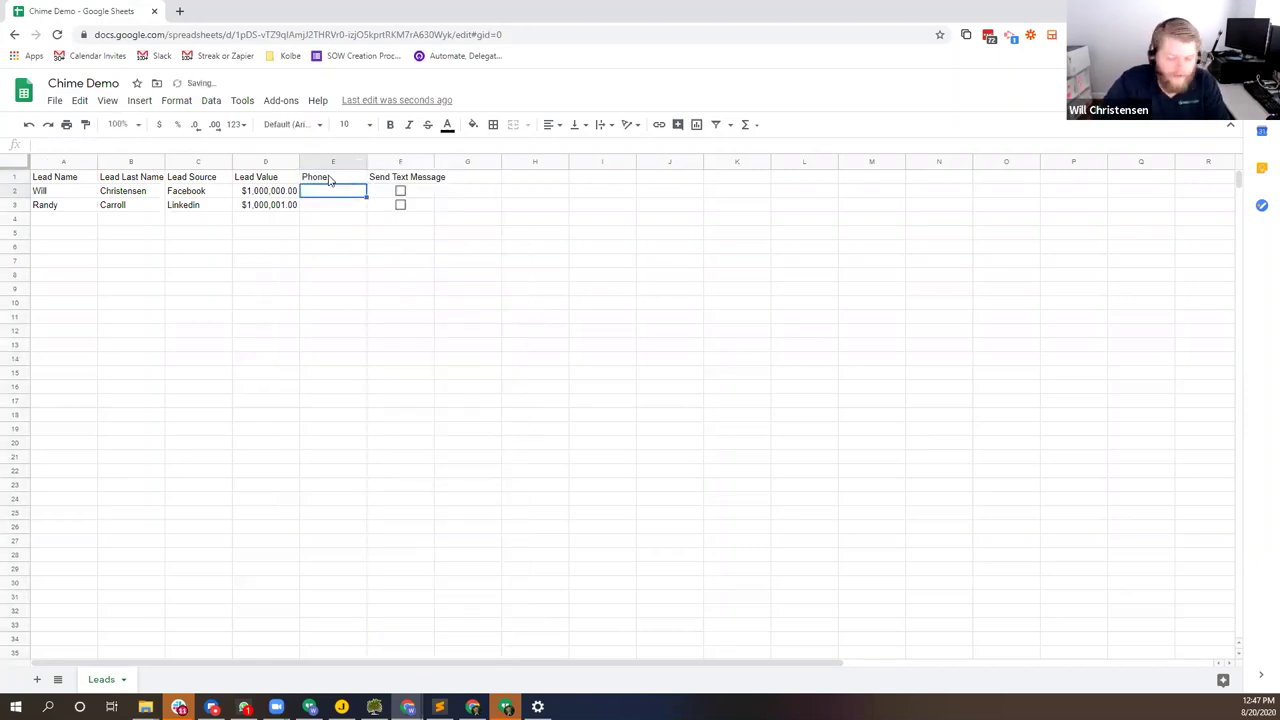
key("Return")
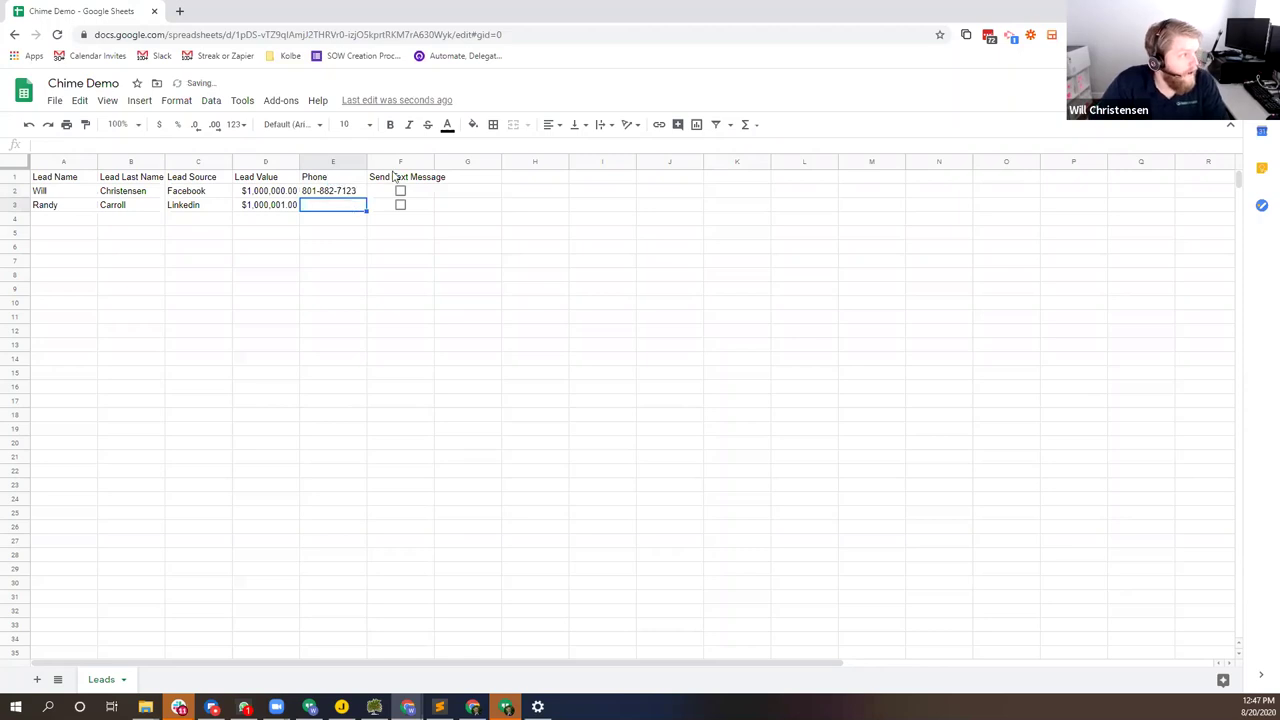
Step: Widen column F, select the first lead's row, and return to Zapier
left_click_drag(434, 161, 456, 162)
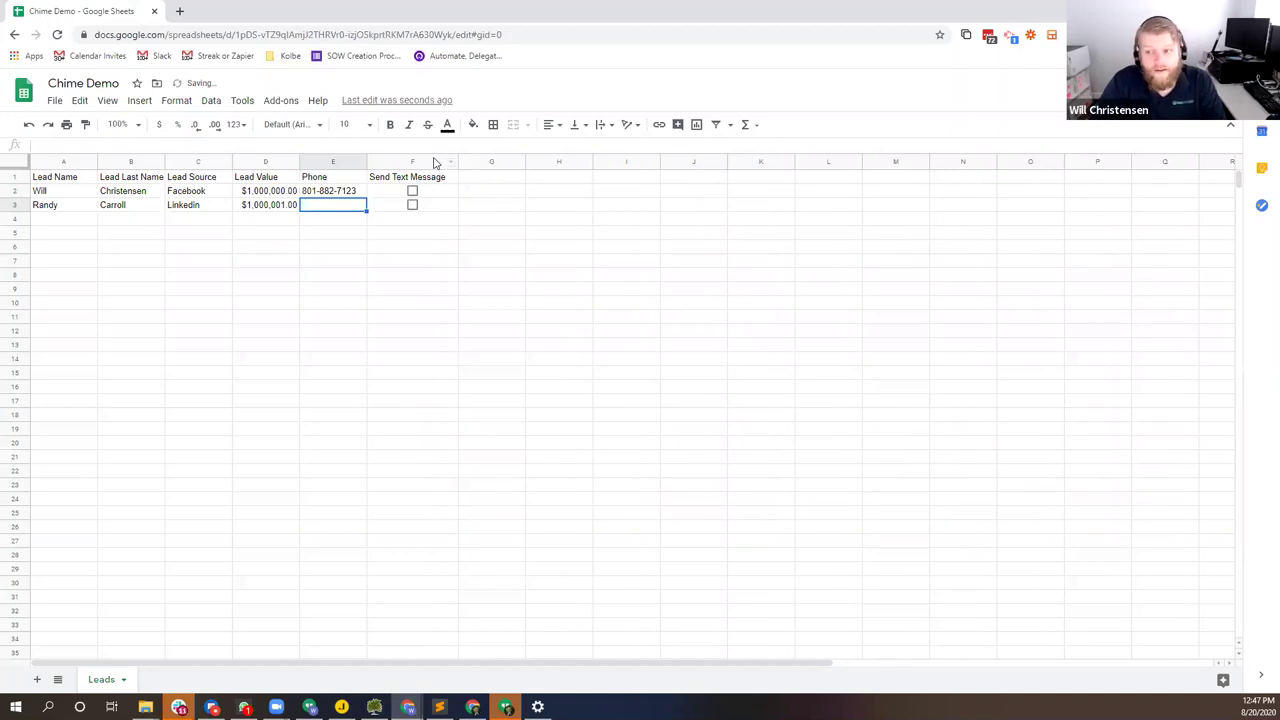
left_click(343, 196)
left_click(57, 196)
left_click(340, 205, "shift")
left_click_drag(432, 204, 427, 197)
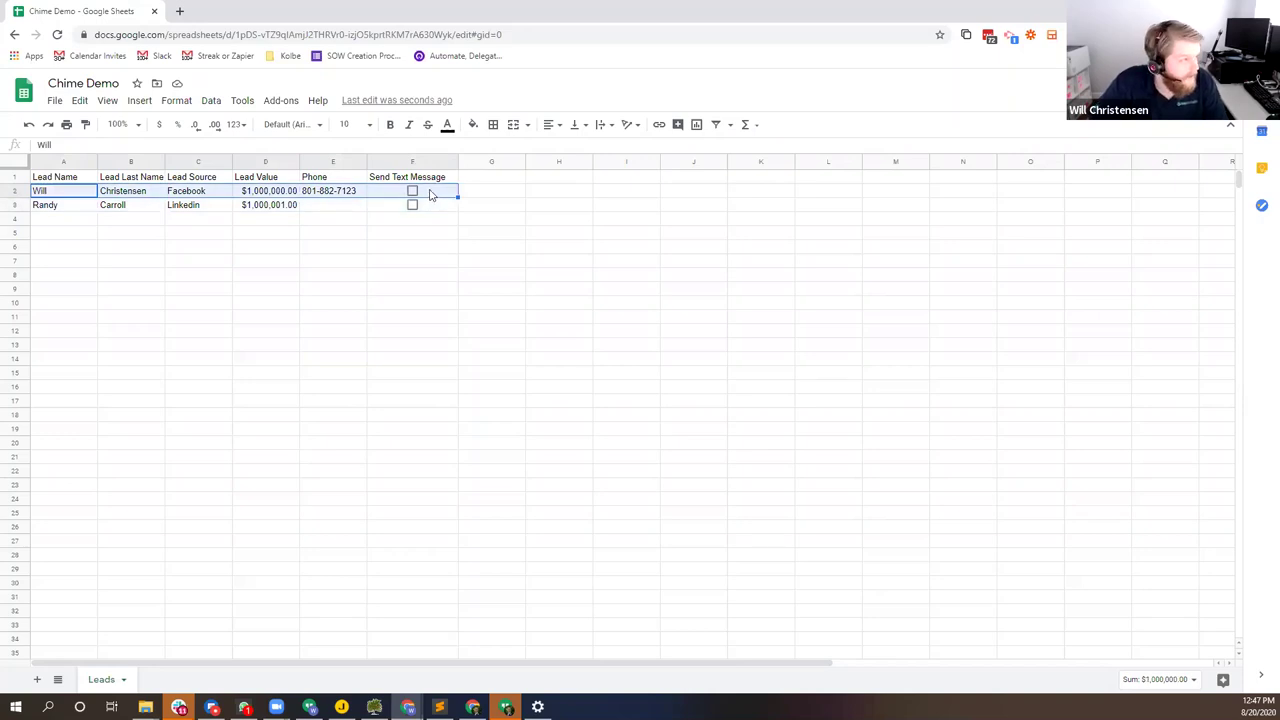
key("alt+Tab")
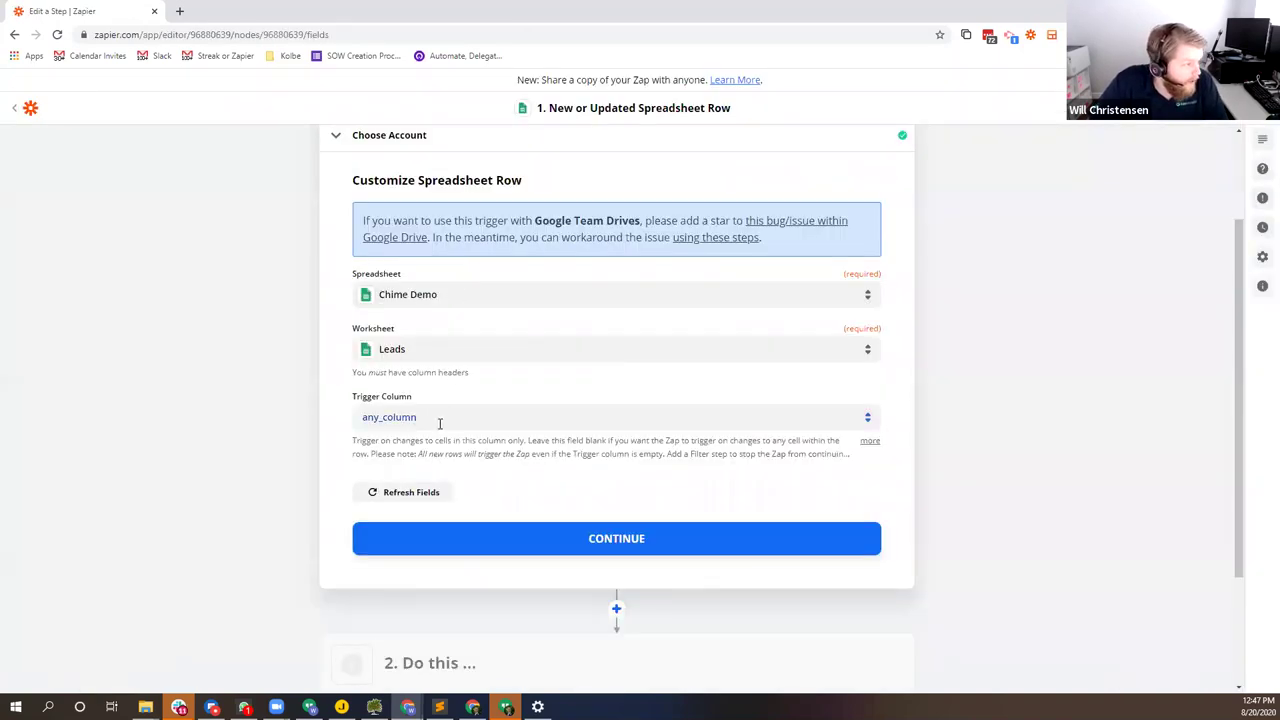
Step: Load the Trigger Column options and shorten the F1 header to Send Message
left_click(440, 420)
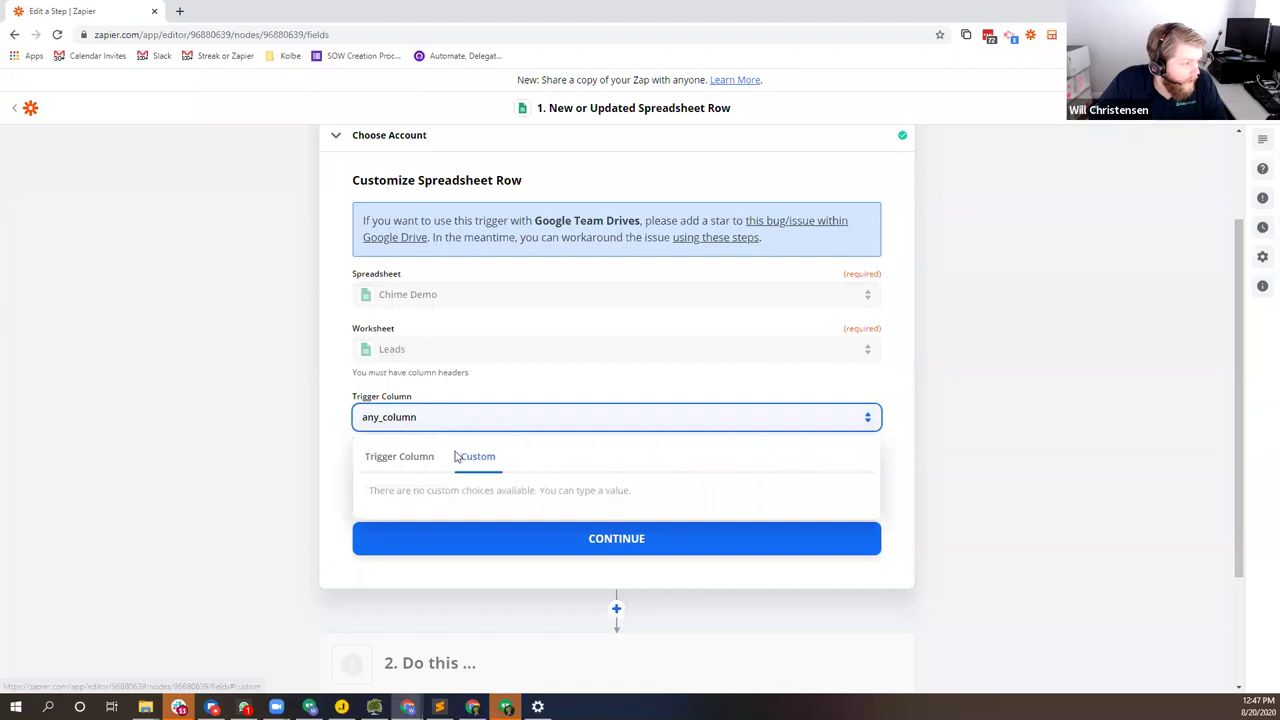
left_click(412, 458)
scroll(423, 494, "down", 2)
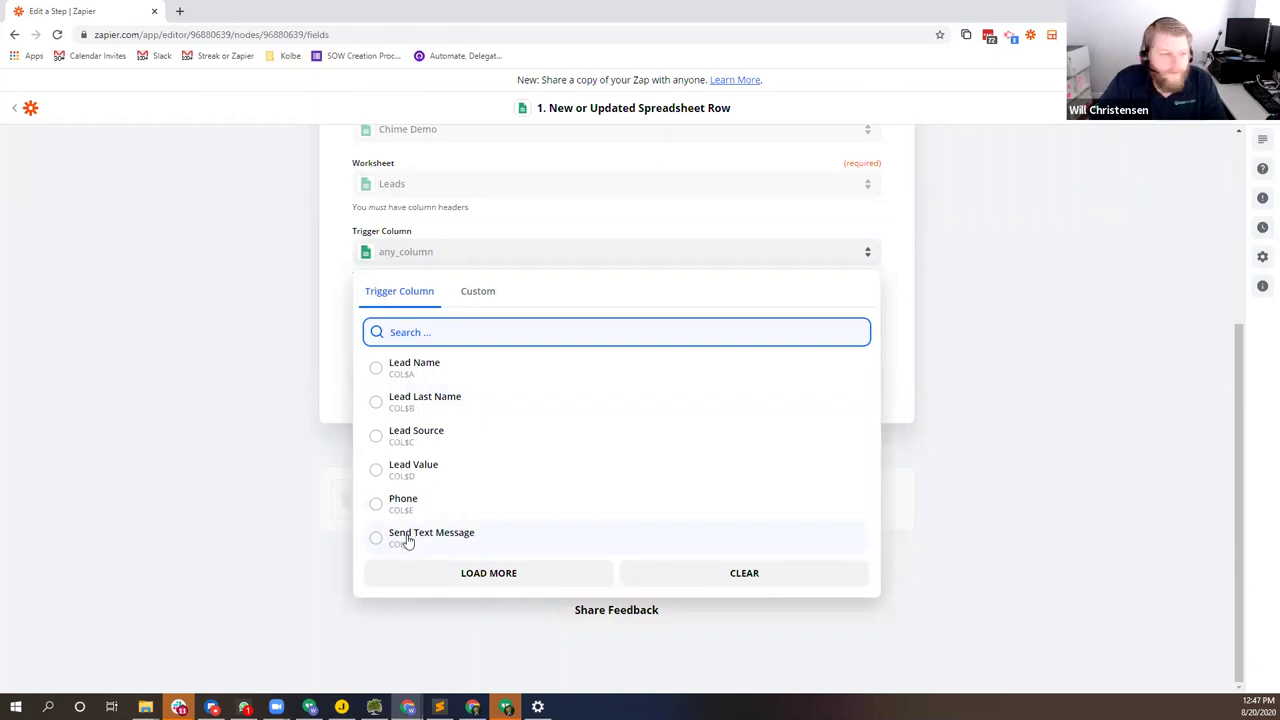
left_click(434, 566)
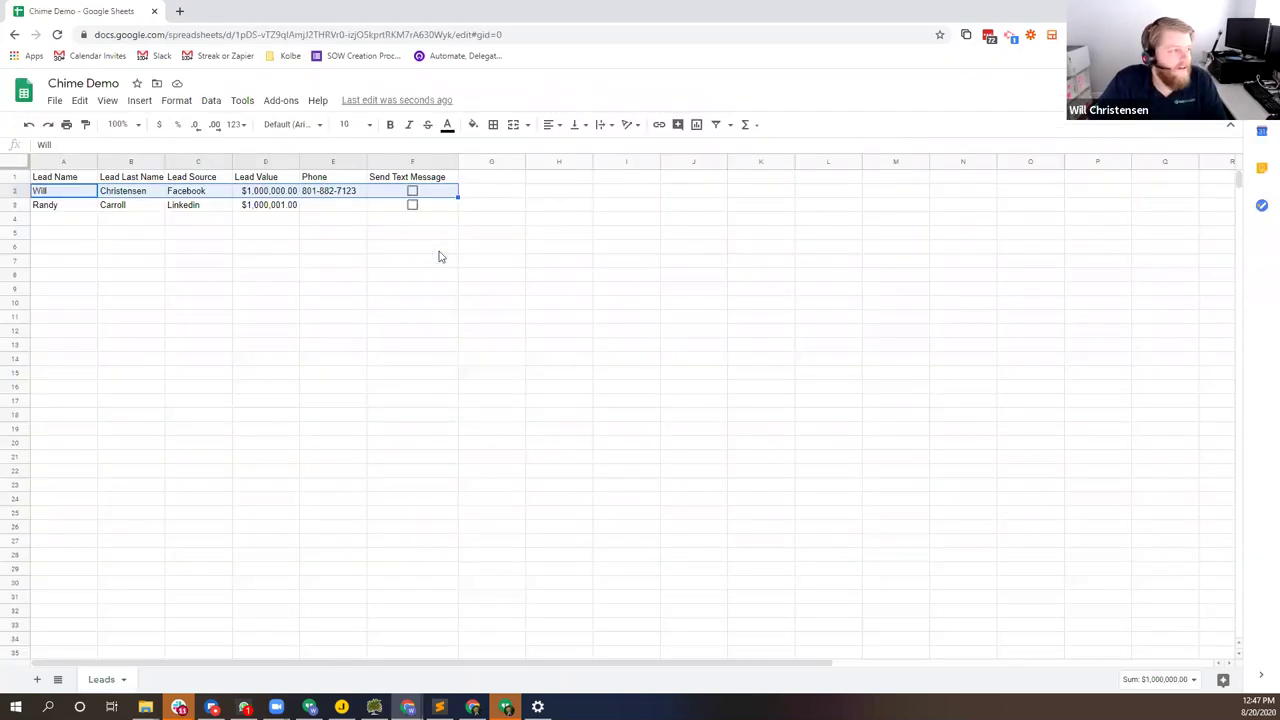
left_click(400, 177)
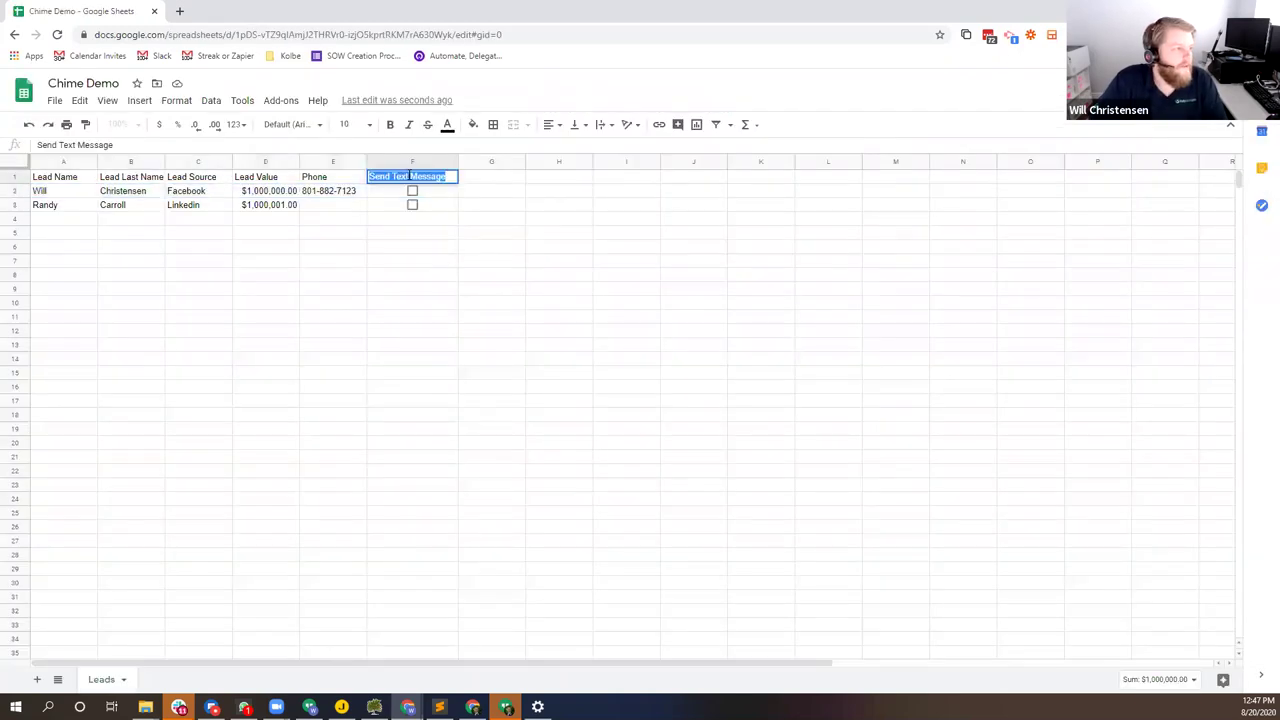
double_click(400, 176)
key("BackSpace")
key("Return")
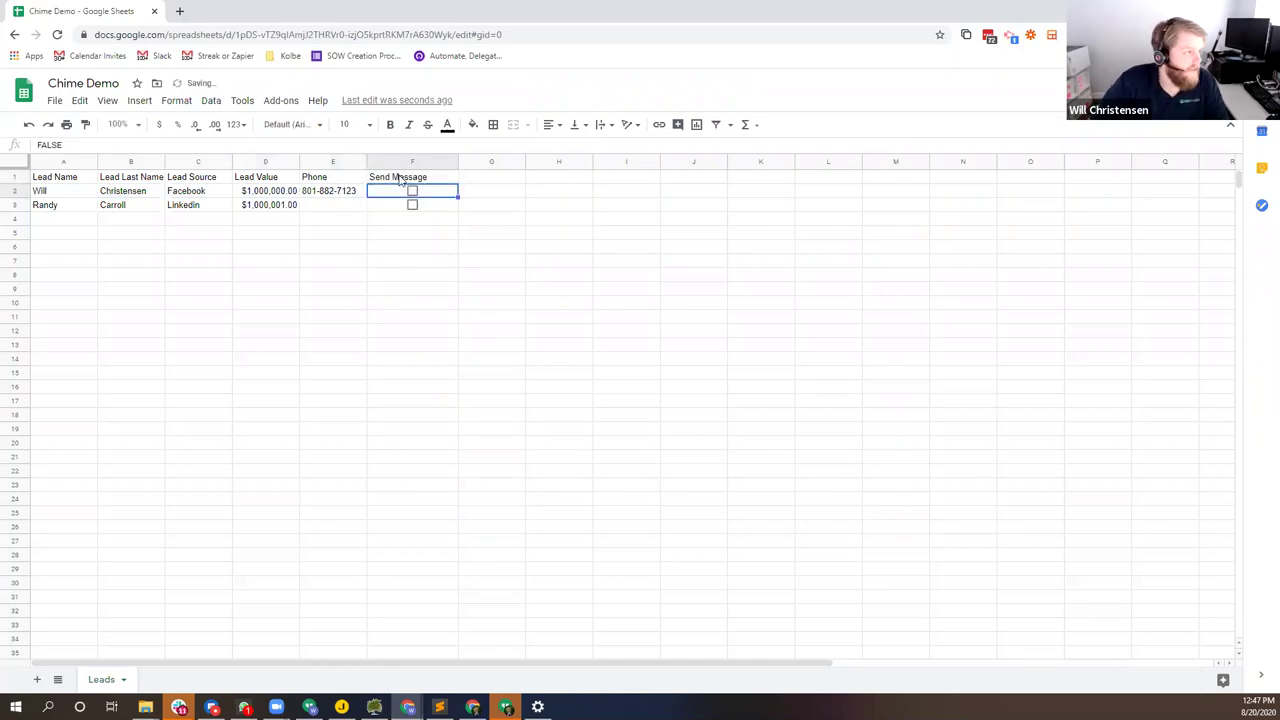
key("alt+Tab")
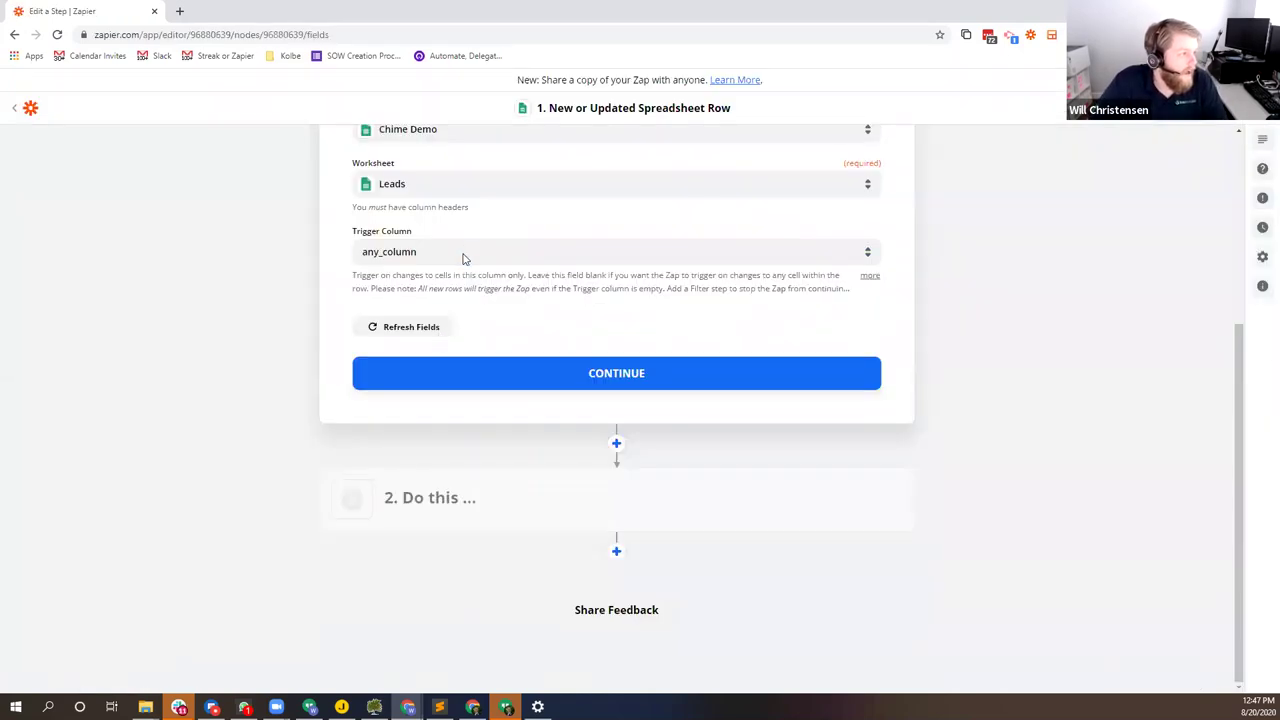
Step: Add a Send Email header in G1 and recheck the trigger column list
left_click(463, 253)
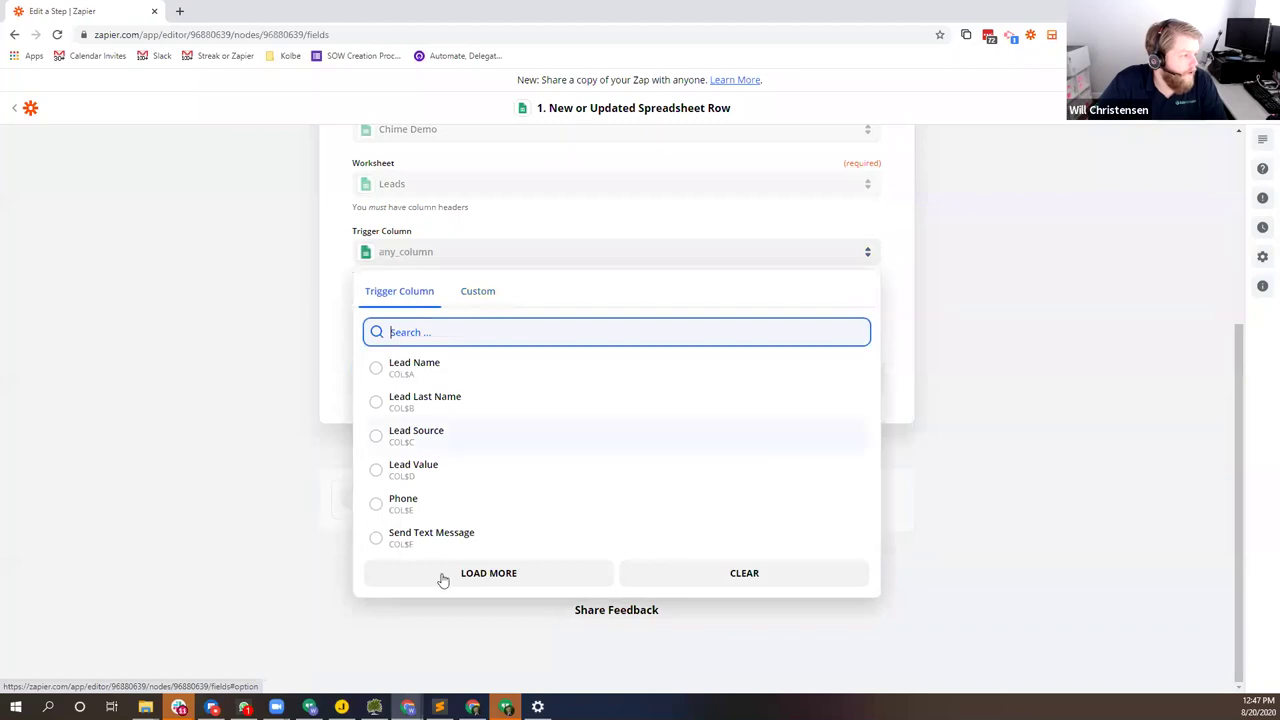
left_click(443, 578)
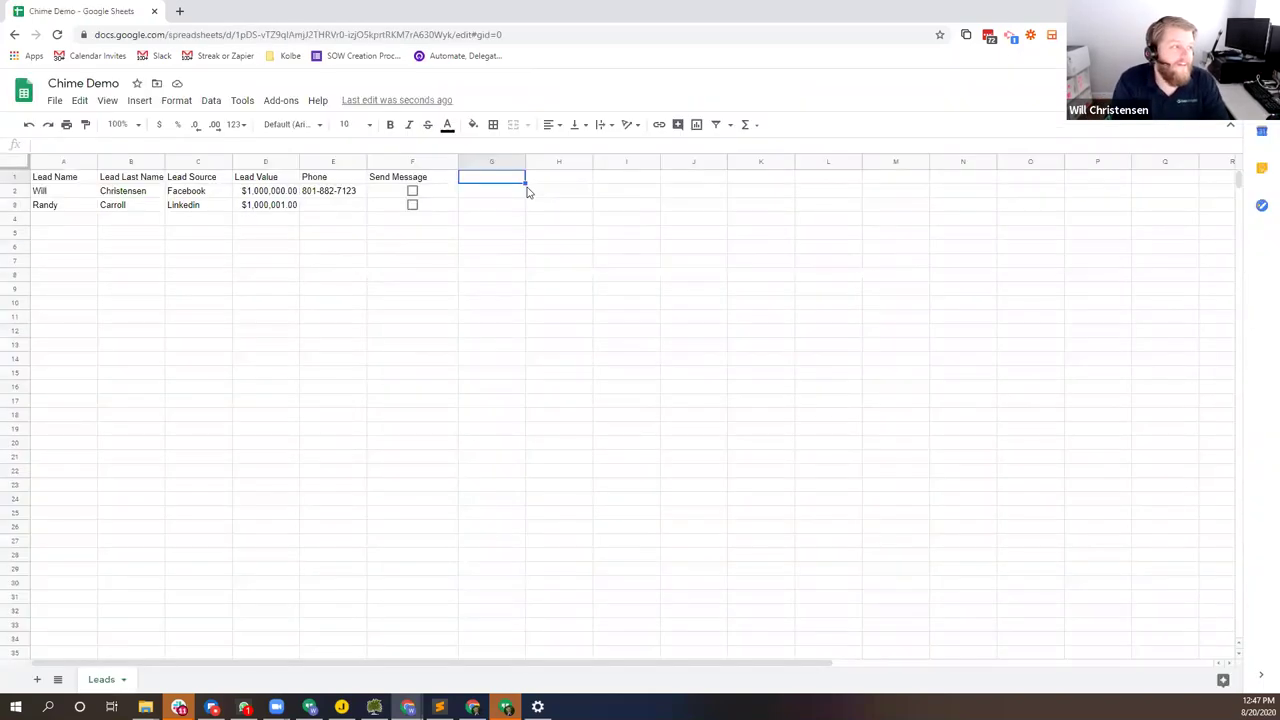
type("Send Email")
key("Return")
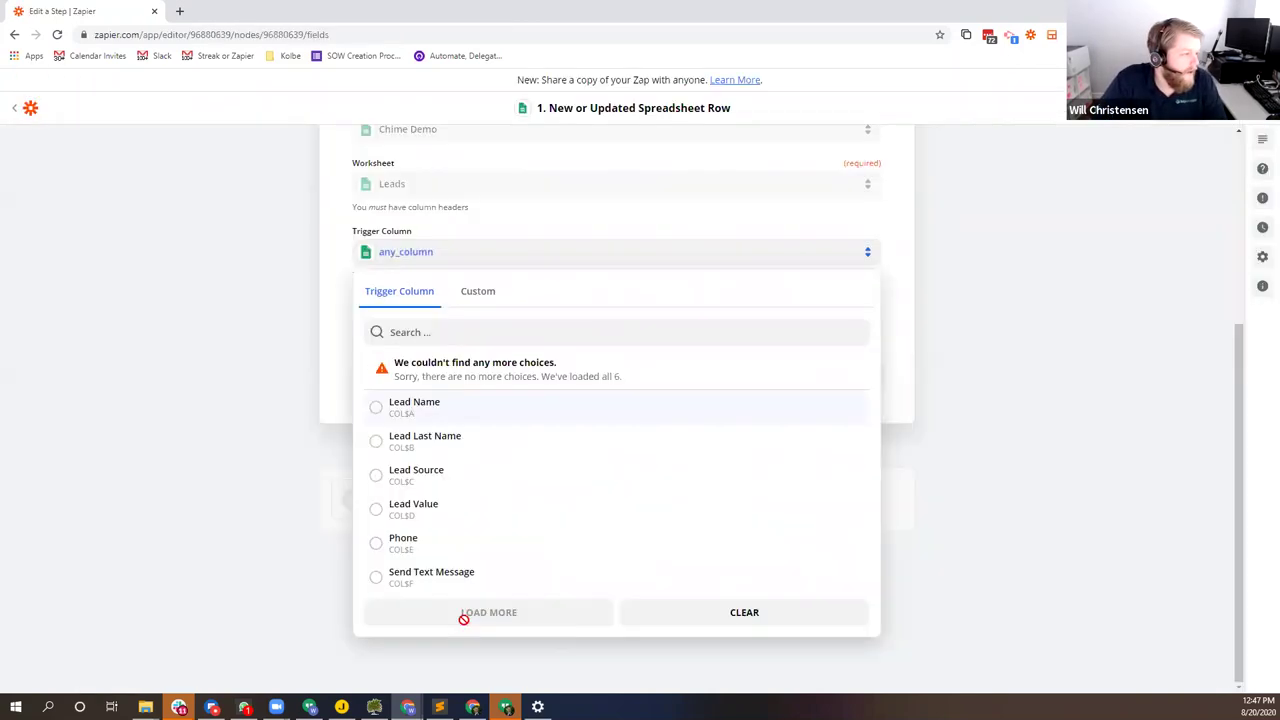
left_click(443, 301)
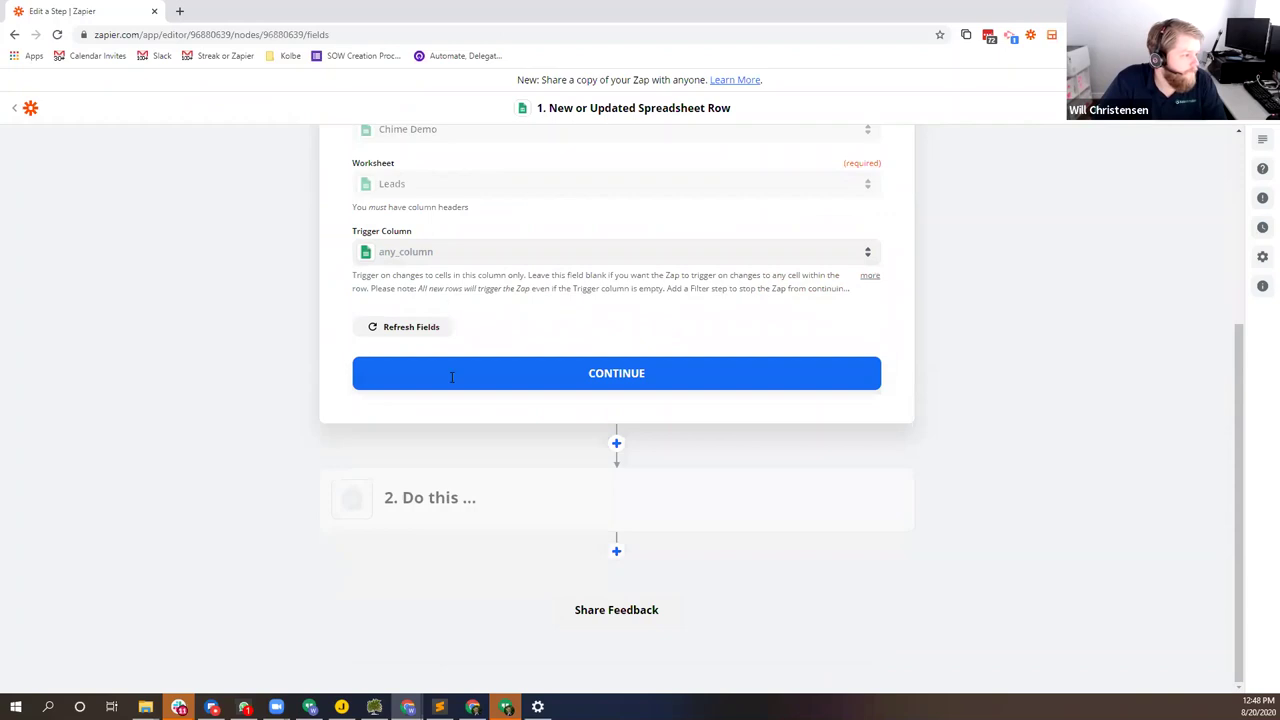
left_click(451, 252)
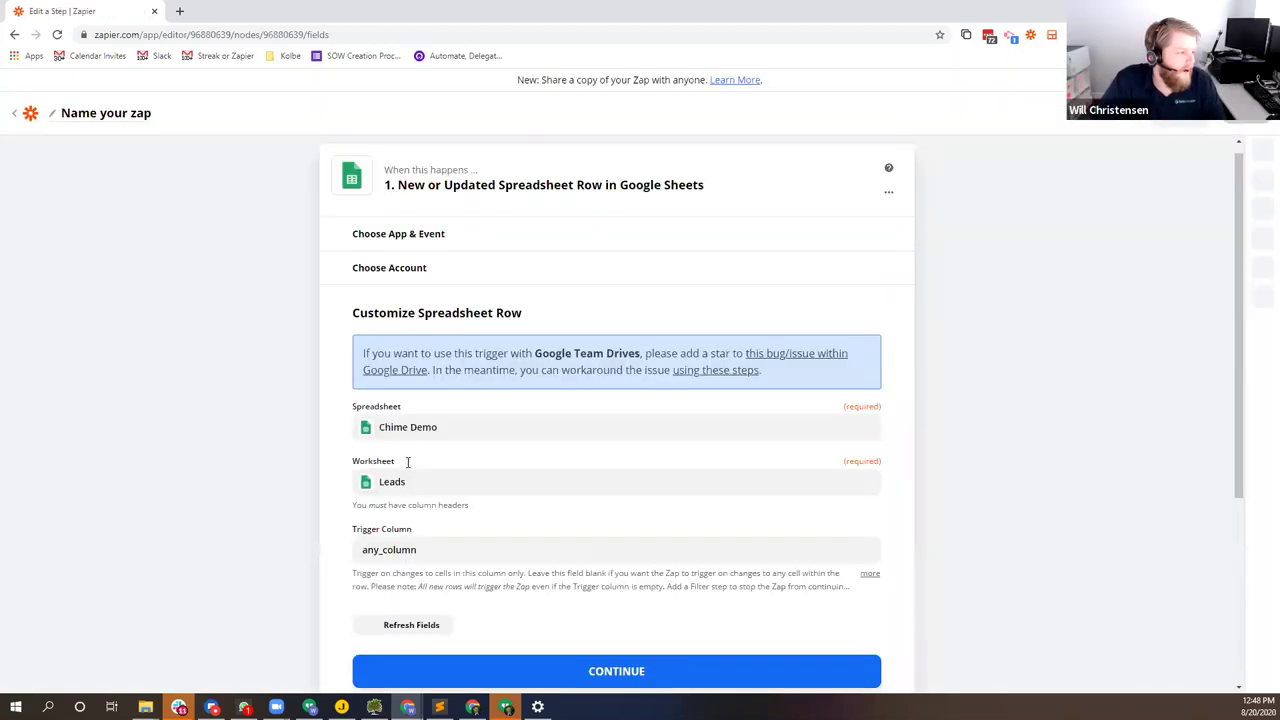
left_click(422, 546)
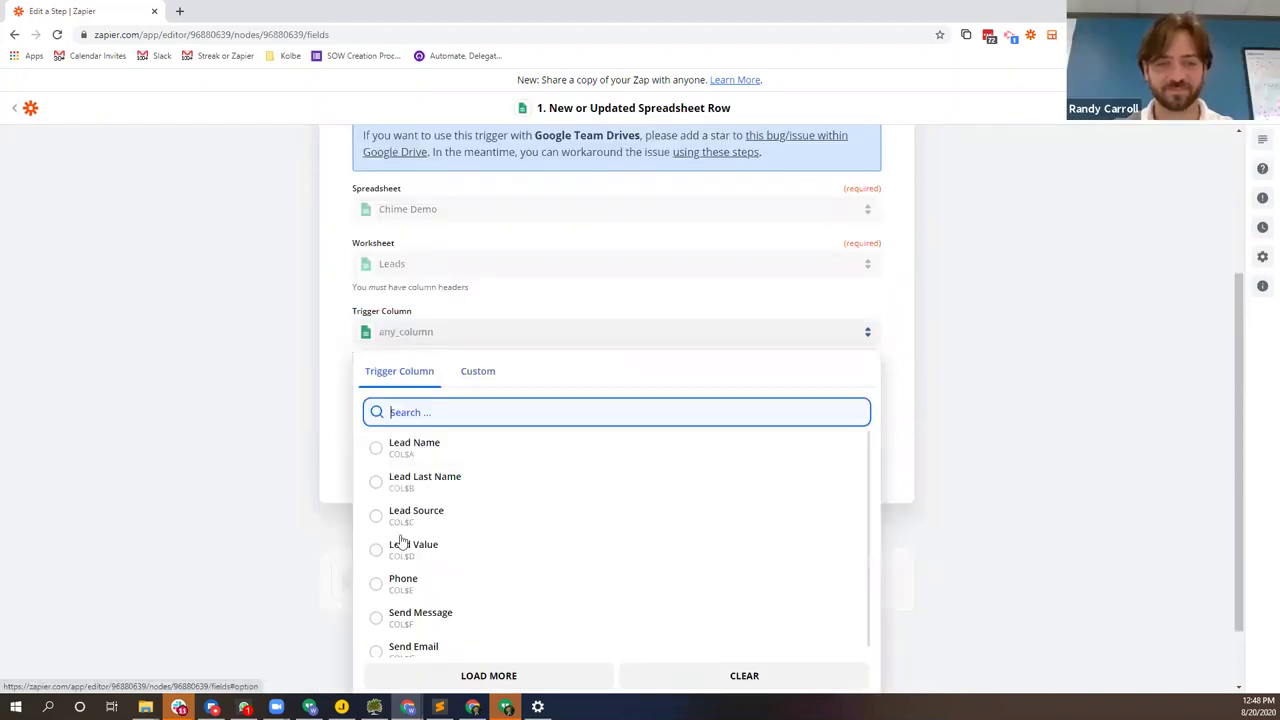
scroll(400, 541, "down", 1)
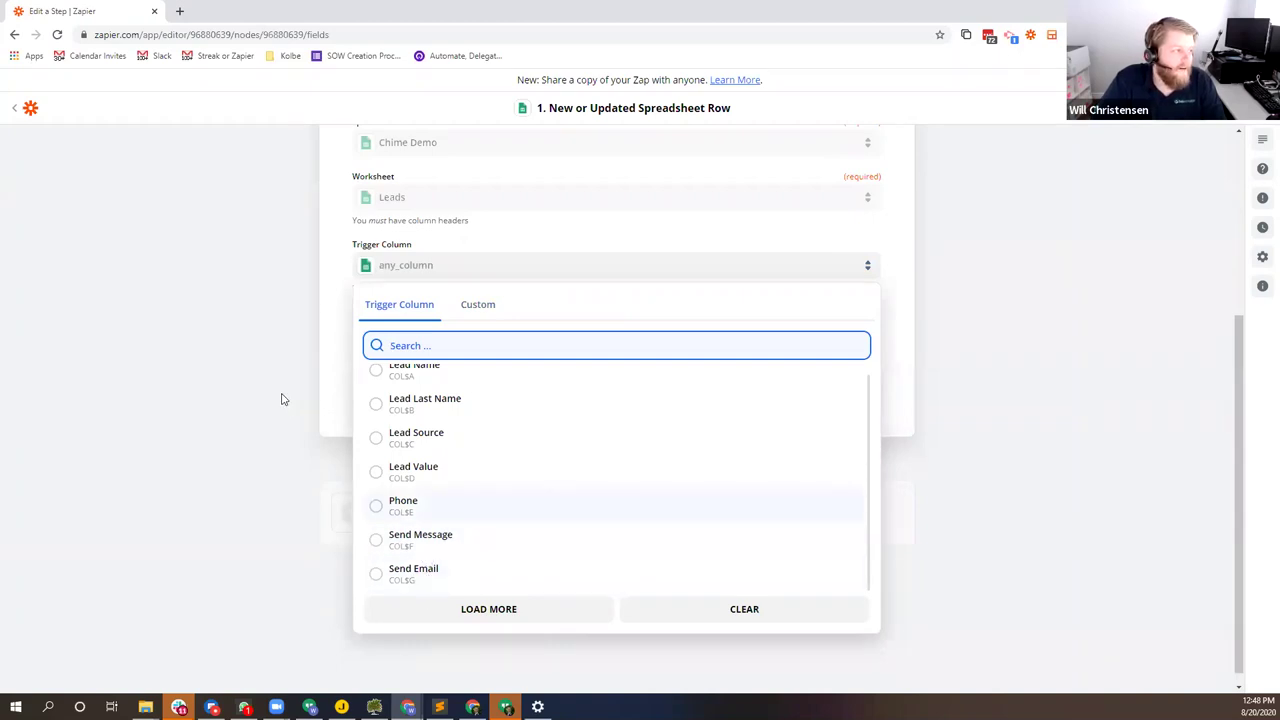
left_click(281, 358)
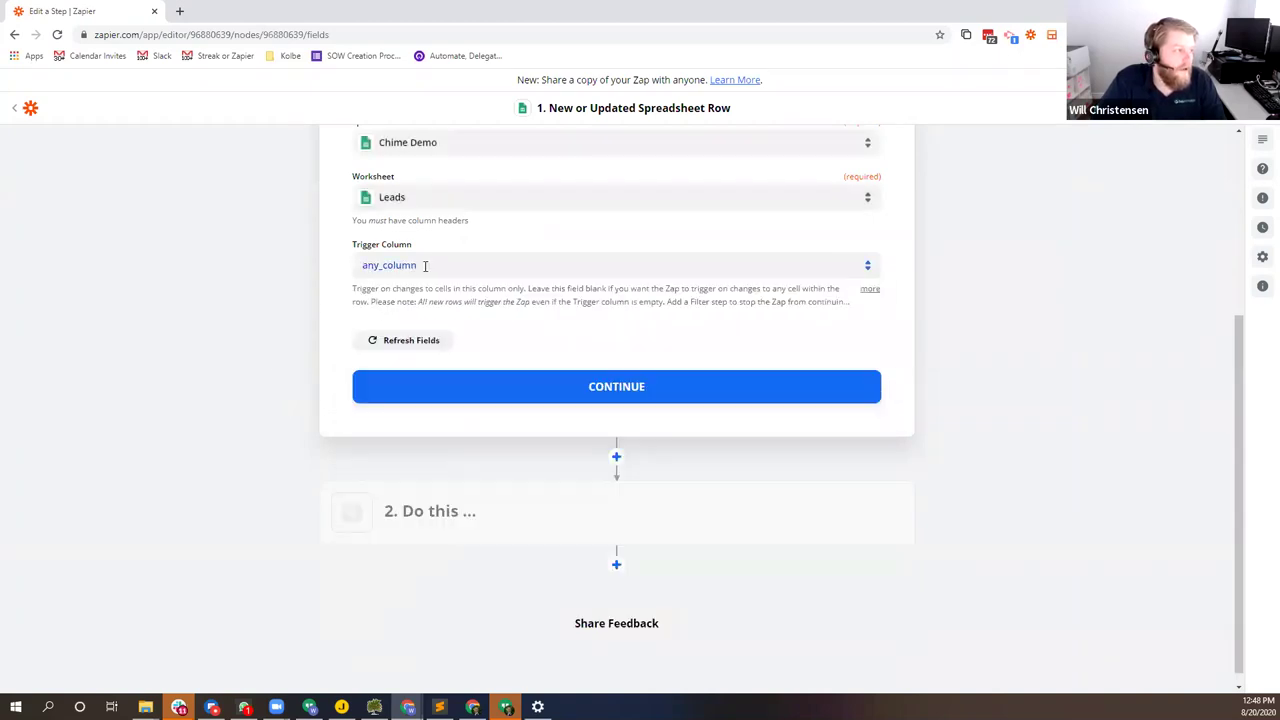
Step: Add a Test header in H1 and check whether it appears as a column
key("alt+Tab")
left_click(575, 180)
type("Test")
key("Return")
key("alt+Tab")
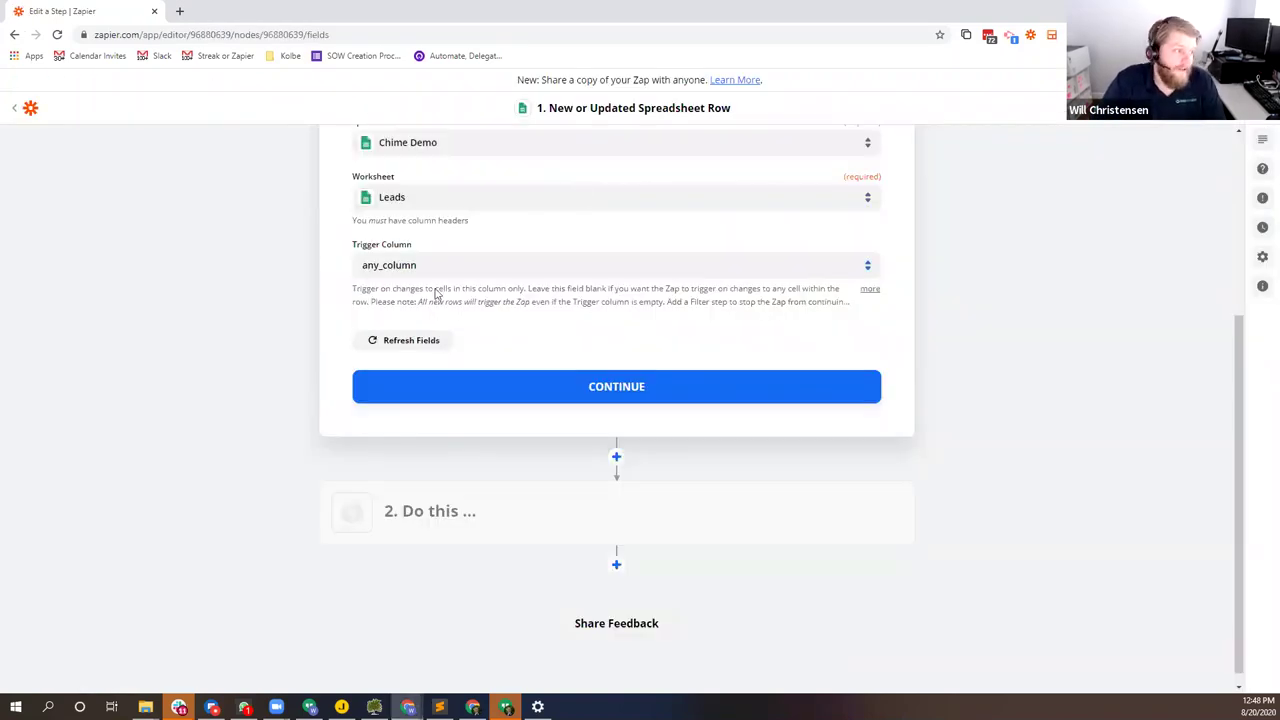
left_click(436, 270)
left_click(417, 307)
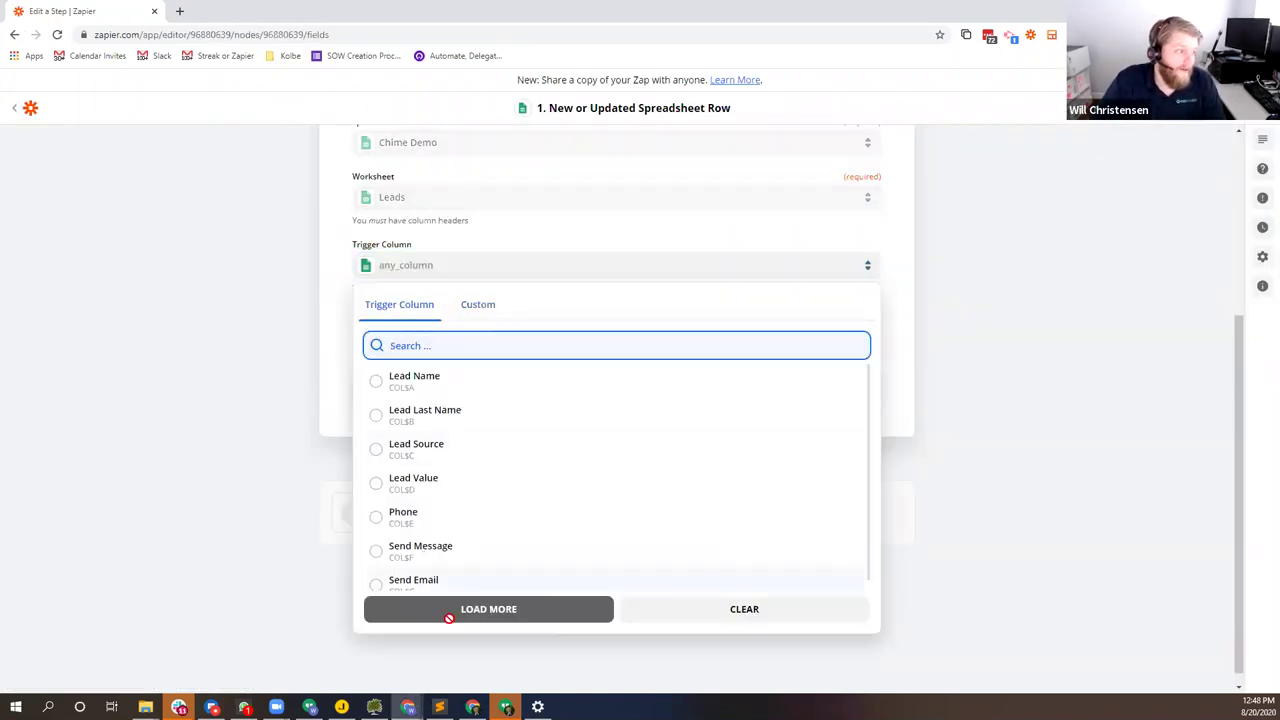
scroll(470, 540, "down", 1)
scroll(455, 560, "down", 1)
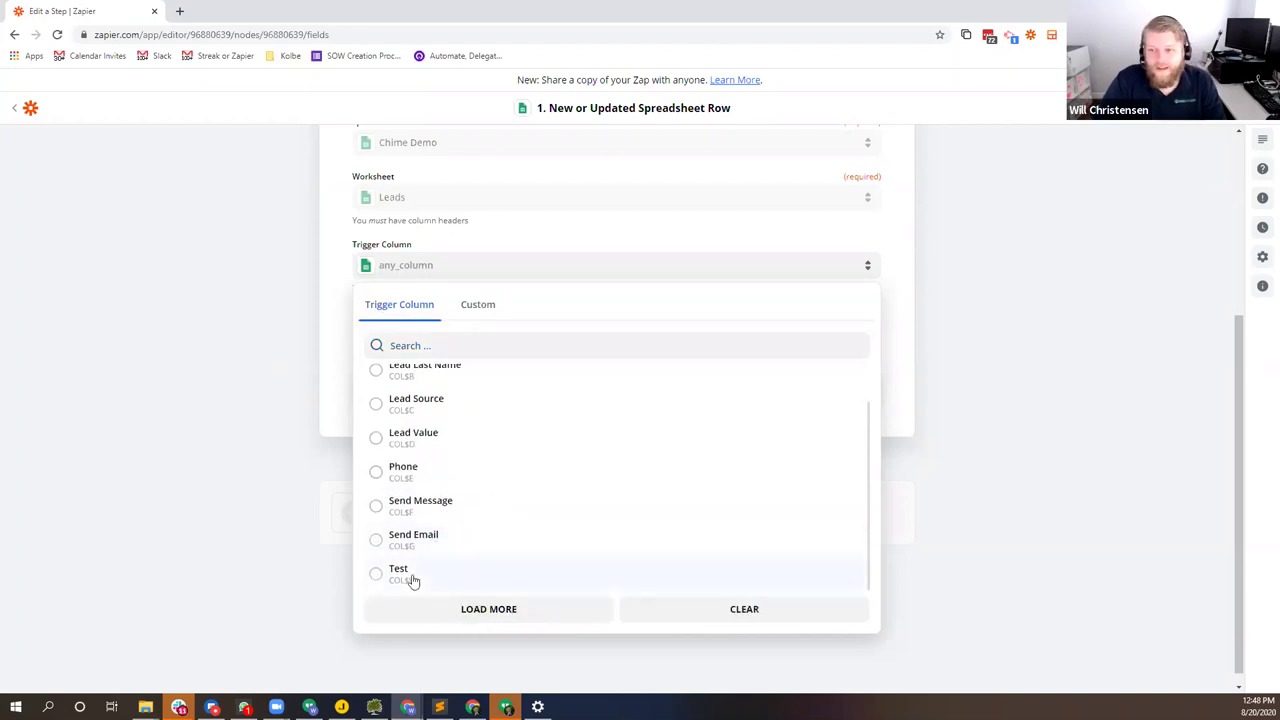
Step: Delete the Test header, then set Send Message as the trigger column and continue
key("alt+Tab")
left_click(541, 180)
key("Delete")
key("alt+Tab")
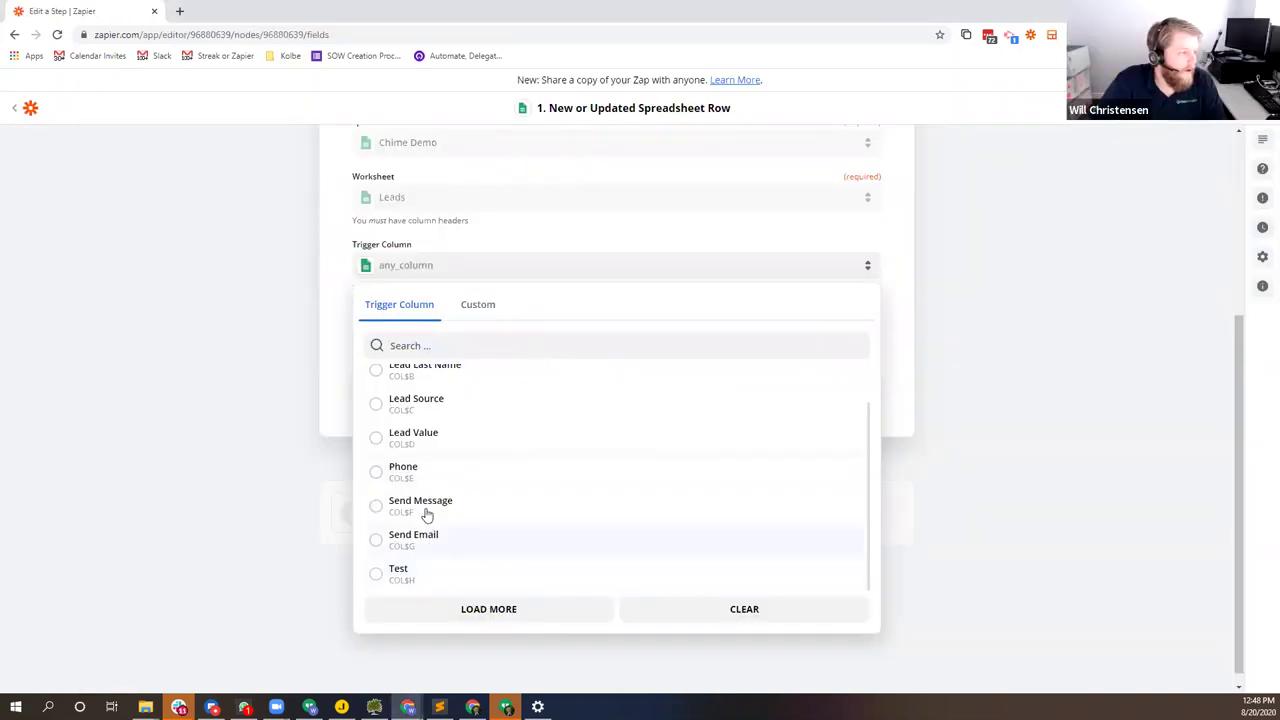
left_click(425, 505)
left_click(616, 388)
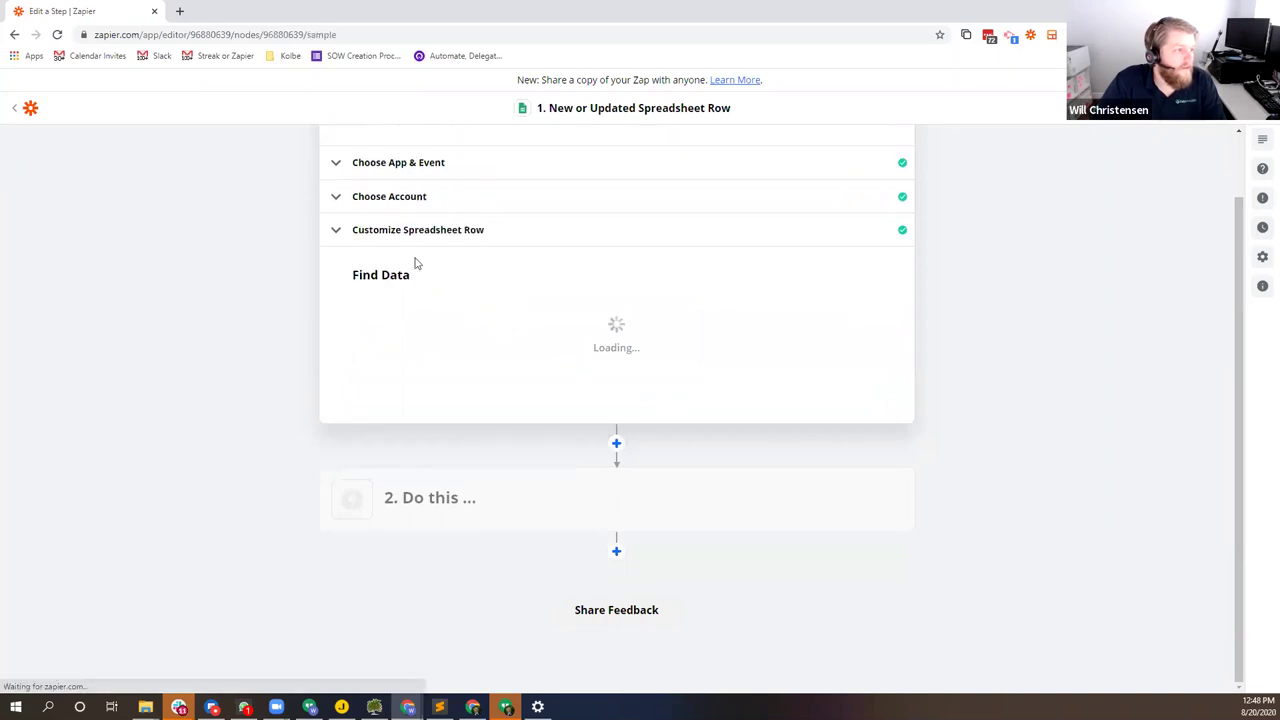
Step: Test the Google Sheets trigger to pull a sample row and inspect its values
left_click(629, 337)
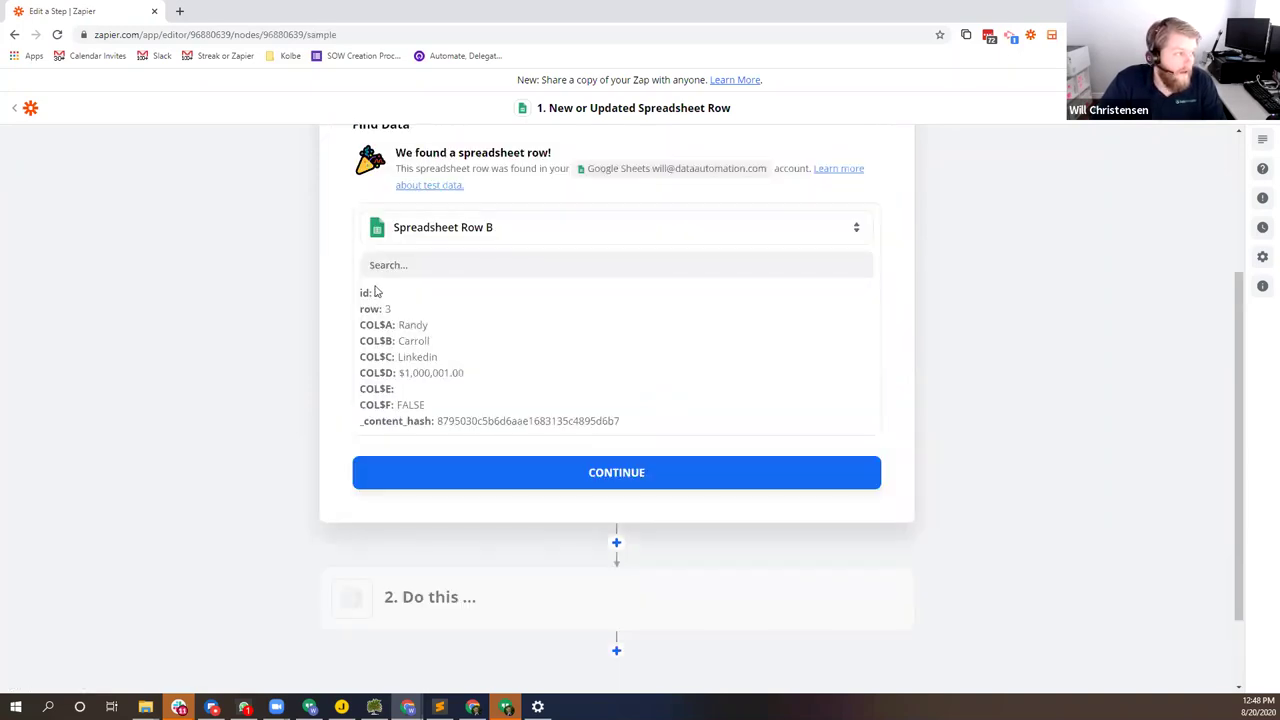
left_click_drag(556, 424, 476, 381)
left_click_drag(458, 332, 517, 480)
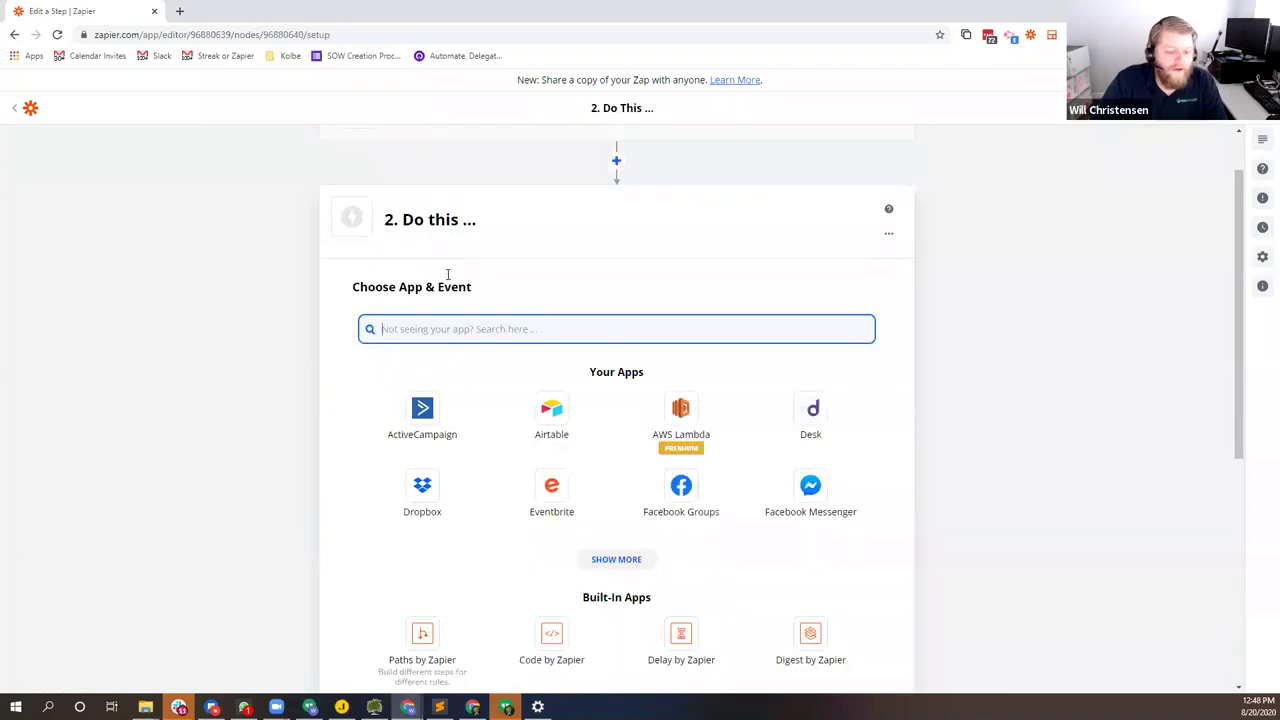
Step: Add Filter by Zapier as step 2 and open its 'Only continue if…' conditions
type("filter")
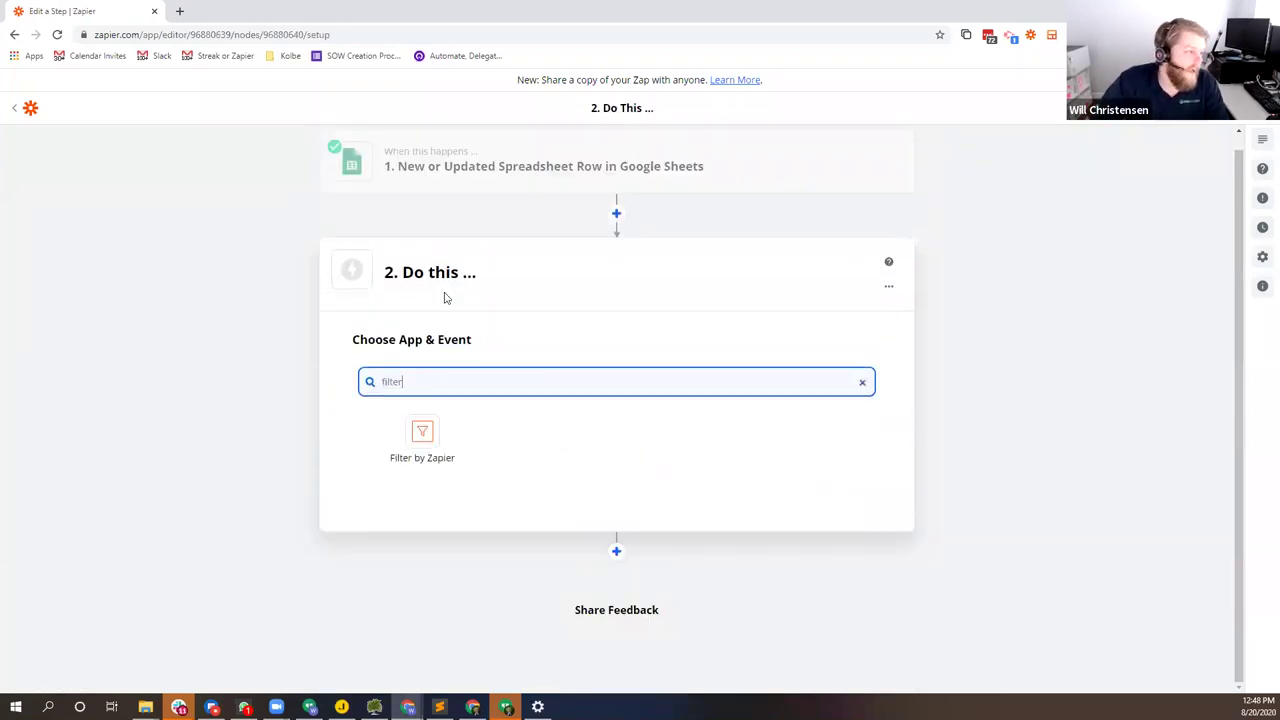
left_click(419, 411)
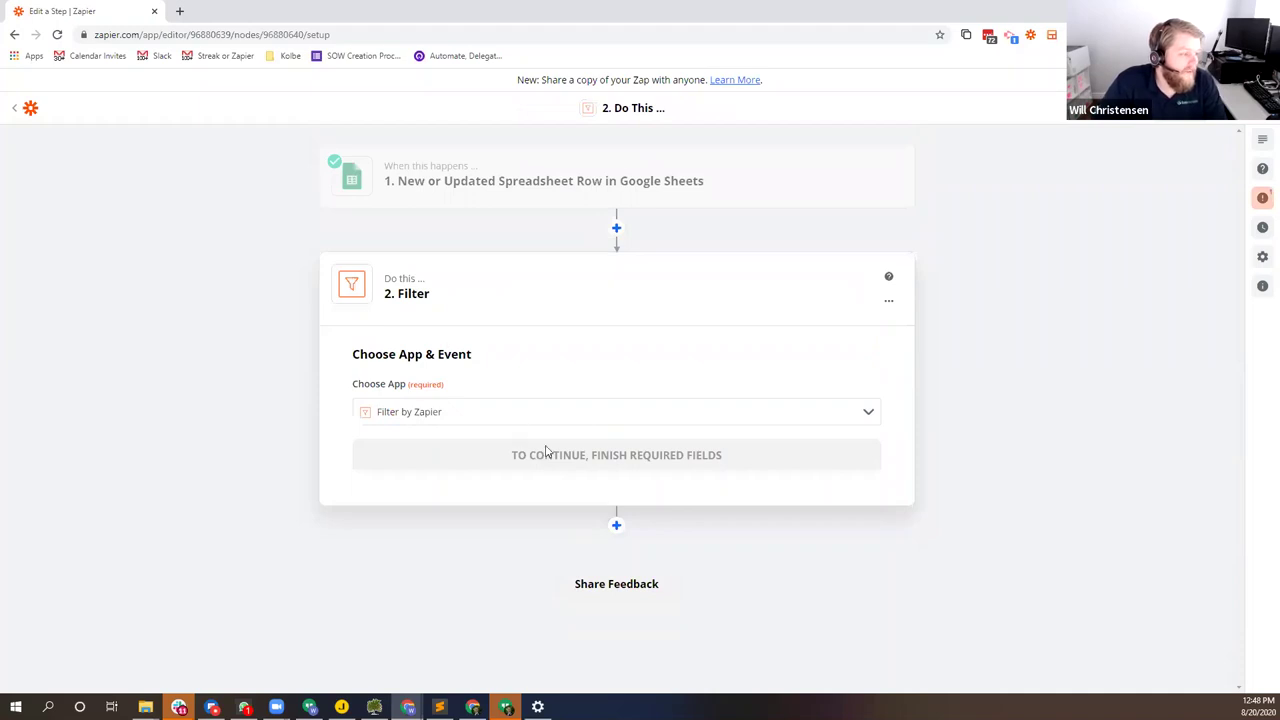
left_click(545, 199)
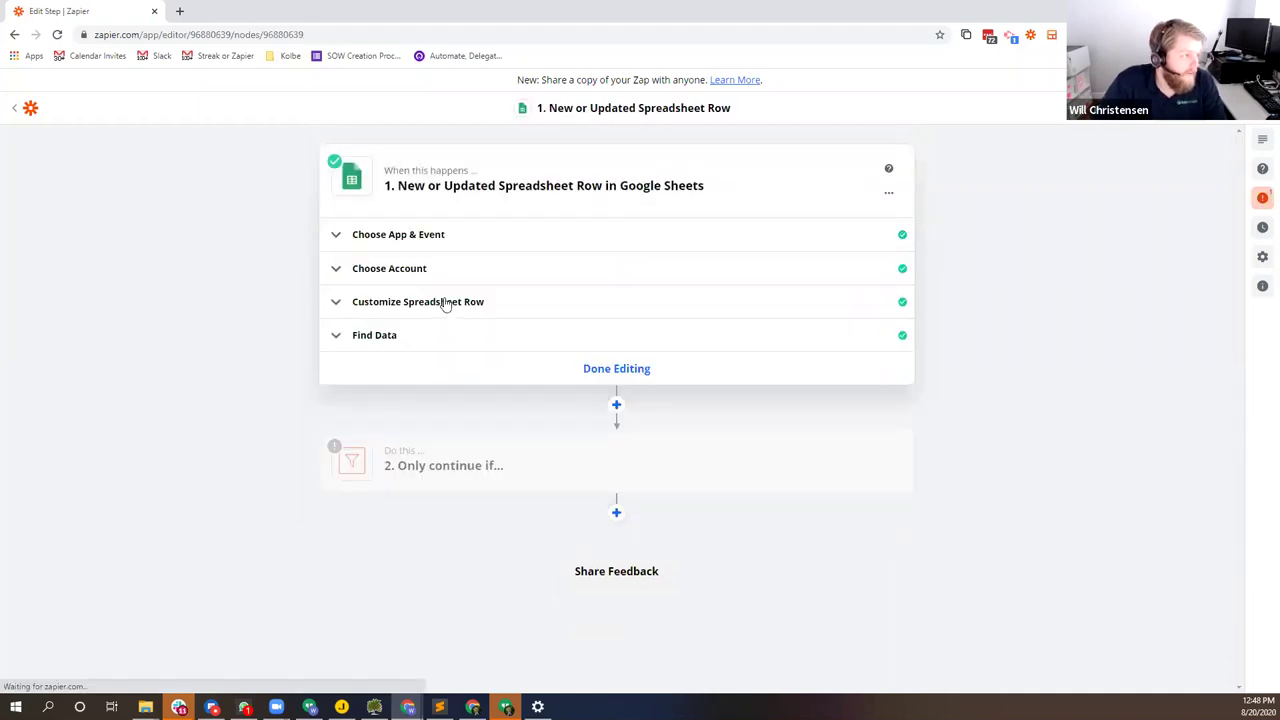
left_click(449, 302)
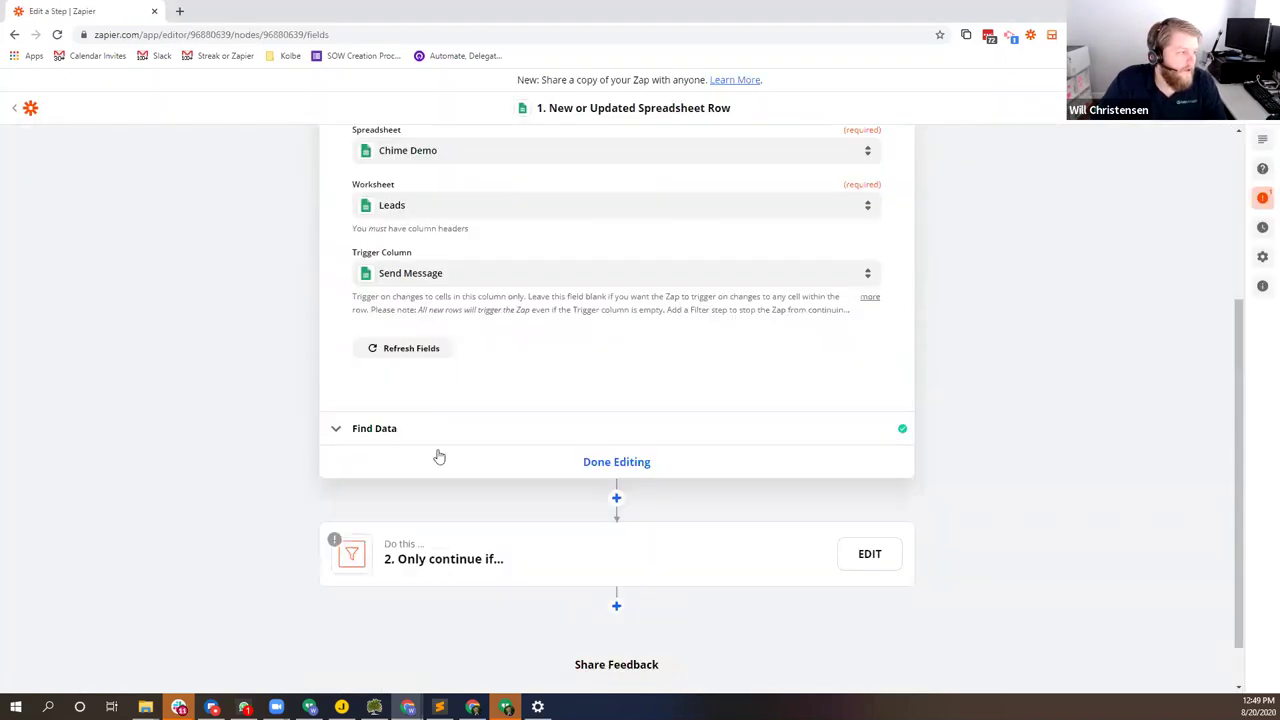
left_click(438, 456)
left_click(481, 314)
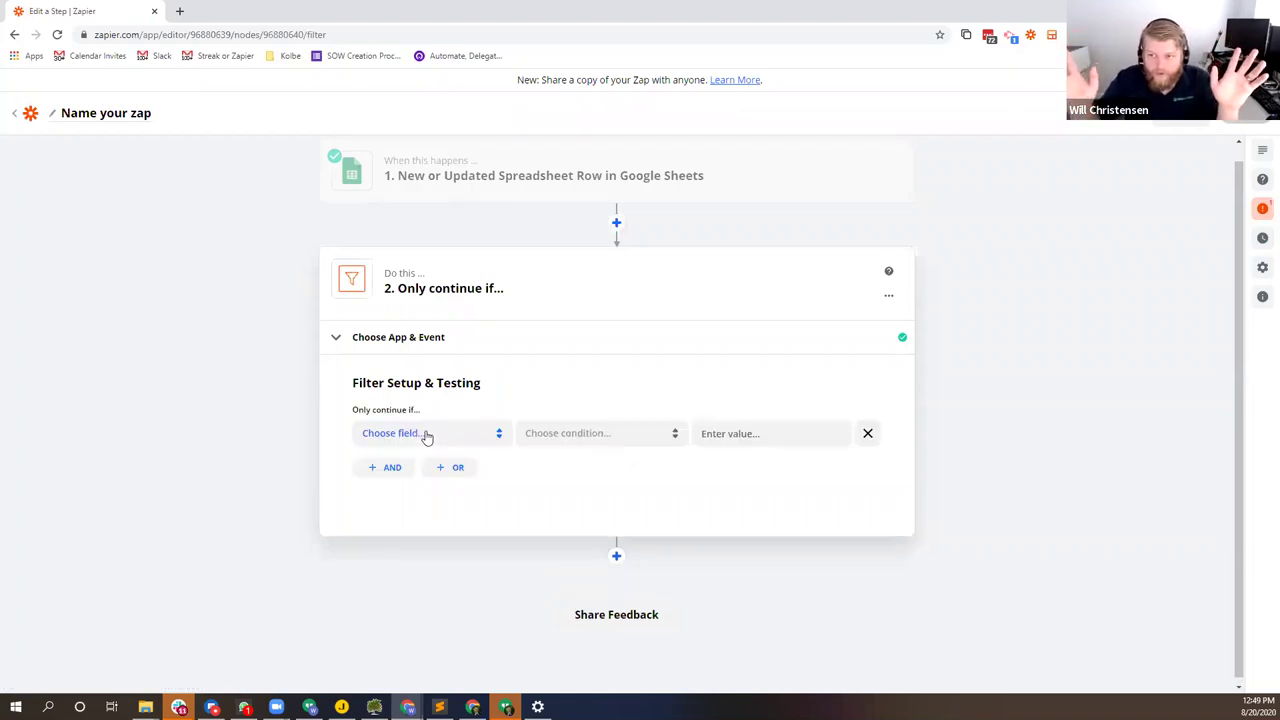
Step: Choose Send Message from the trigger fields as the filter's field
left_click(426, 436)
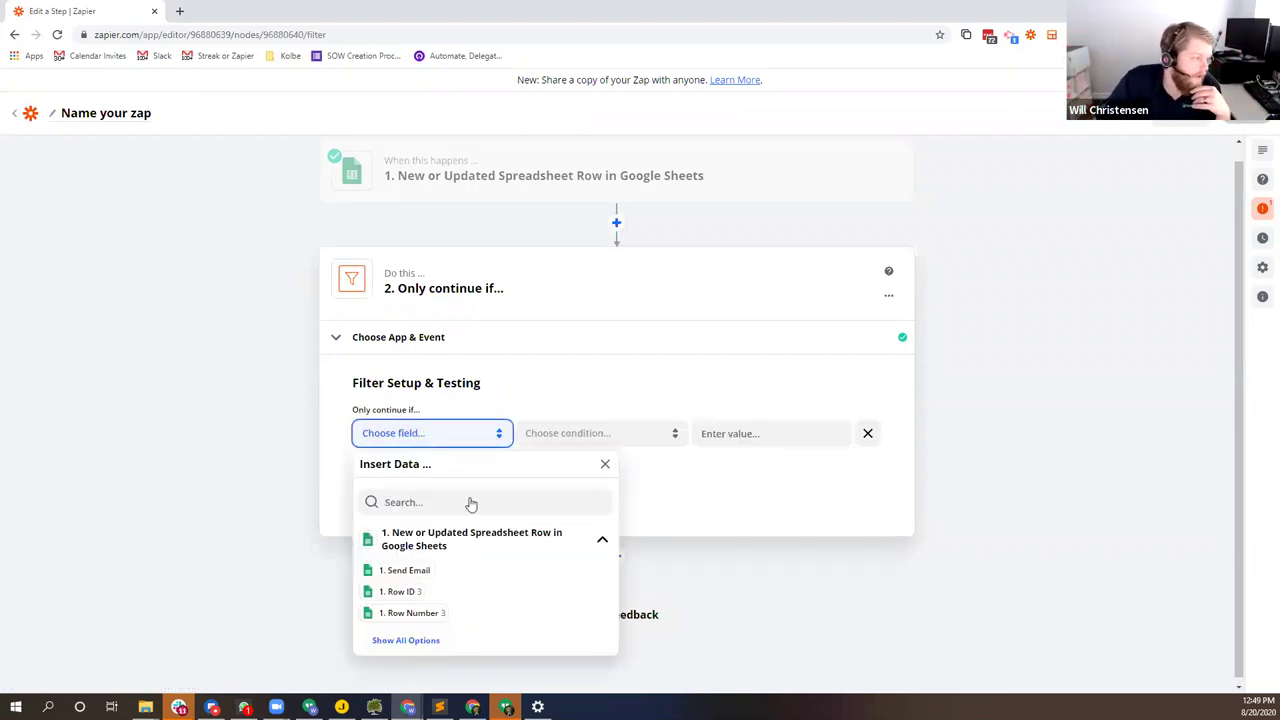
left_click(408, 640)
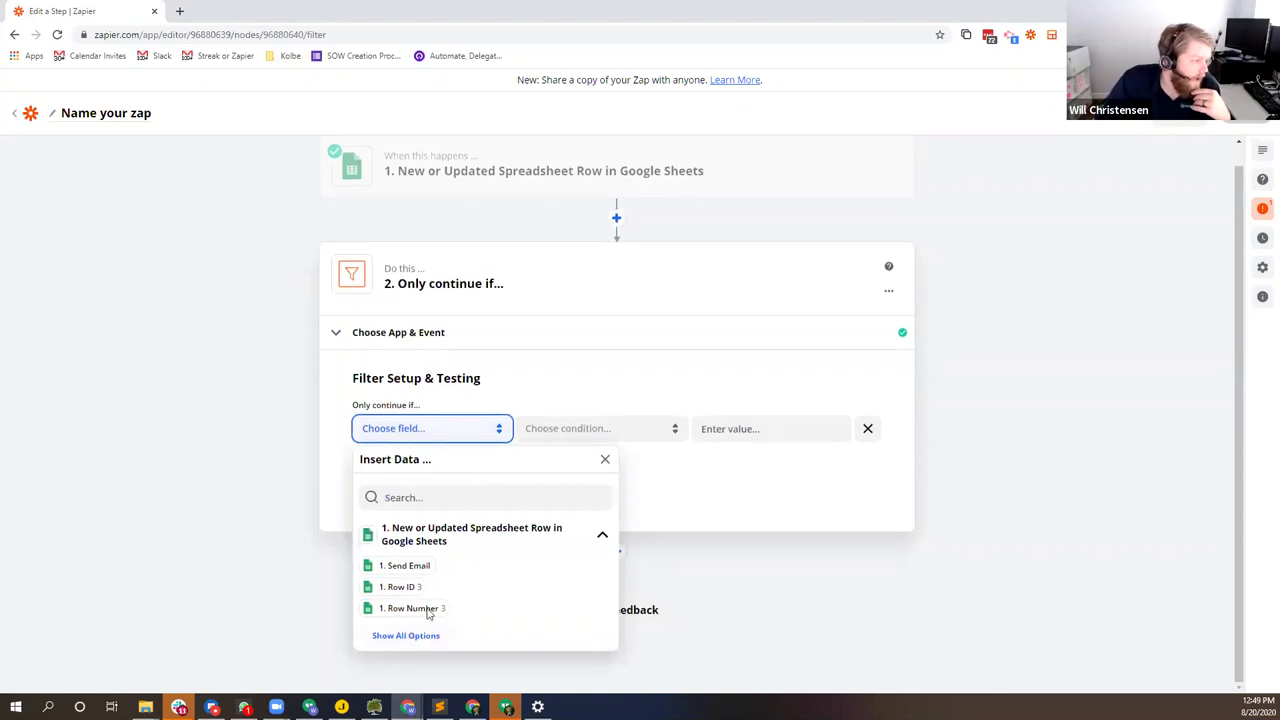
key("Escape")
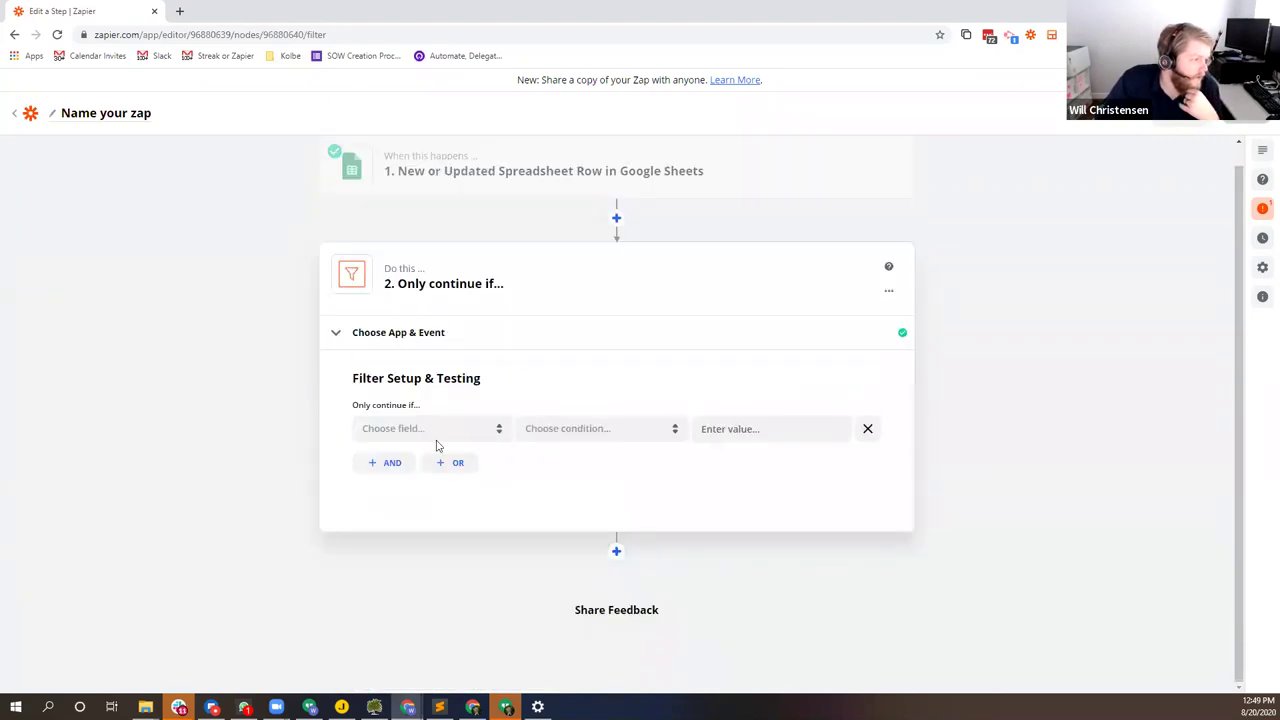
left_click(436, 432)
left_click(404, 636)
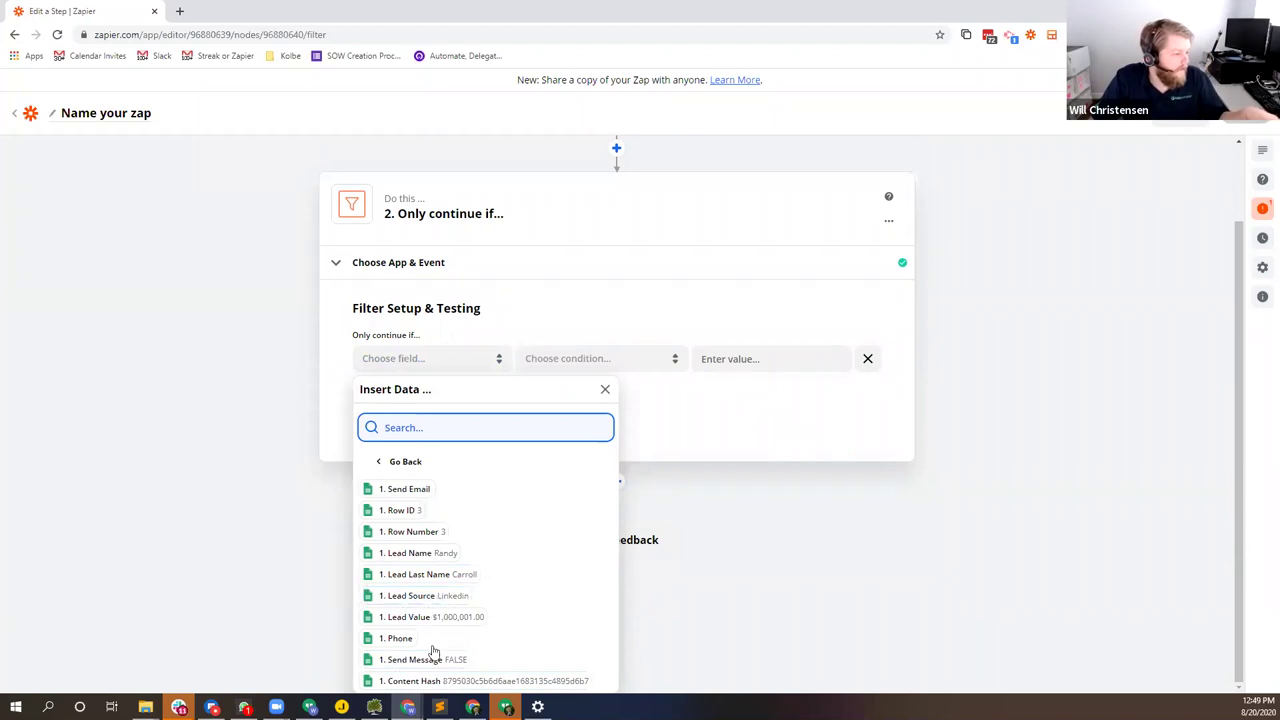
scroll(432, 648, "up", 1)
scroll(428, 645, "down", 1)
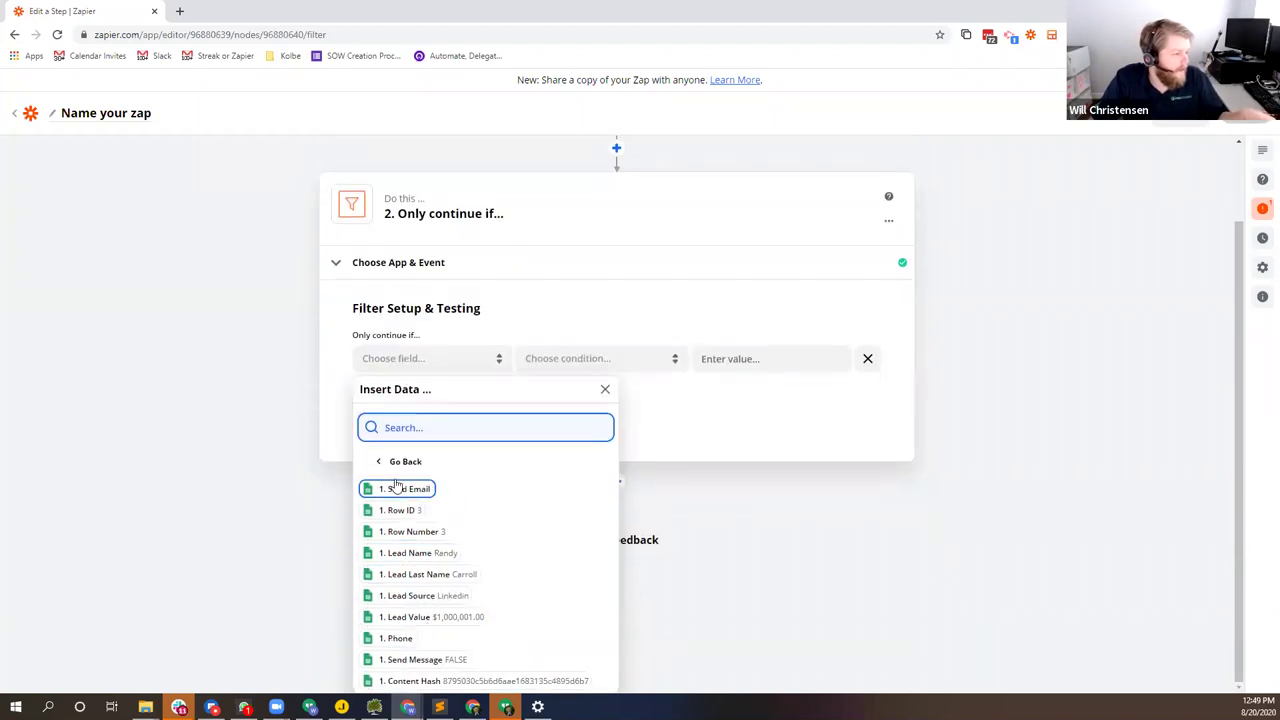
left_click(424, 660)
Step: Set the condition to (Text) Contains TRUE and test the filter on the sample row
left_click(576, 427)
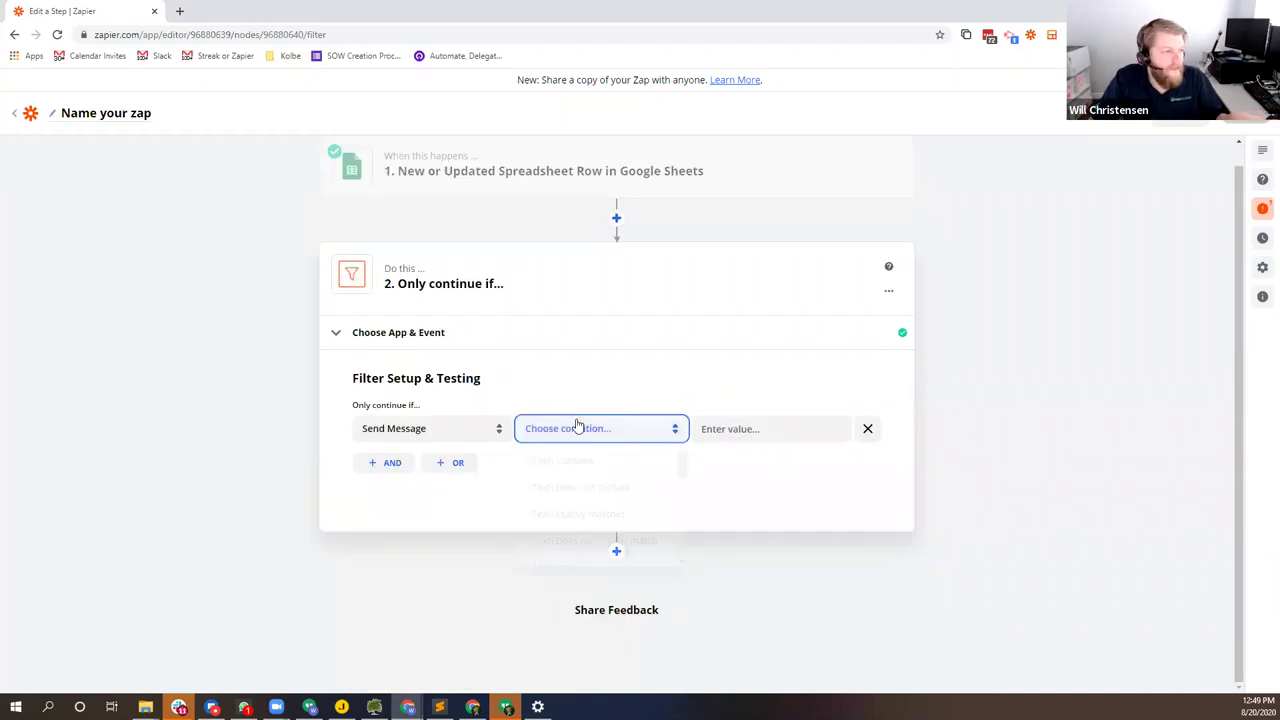
left_click(585, 466)
left_click(721, 427)
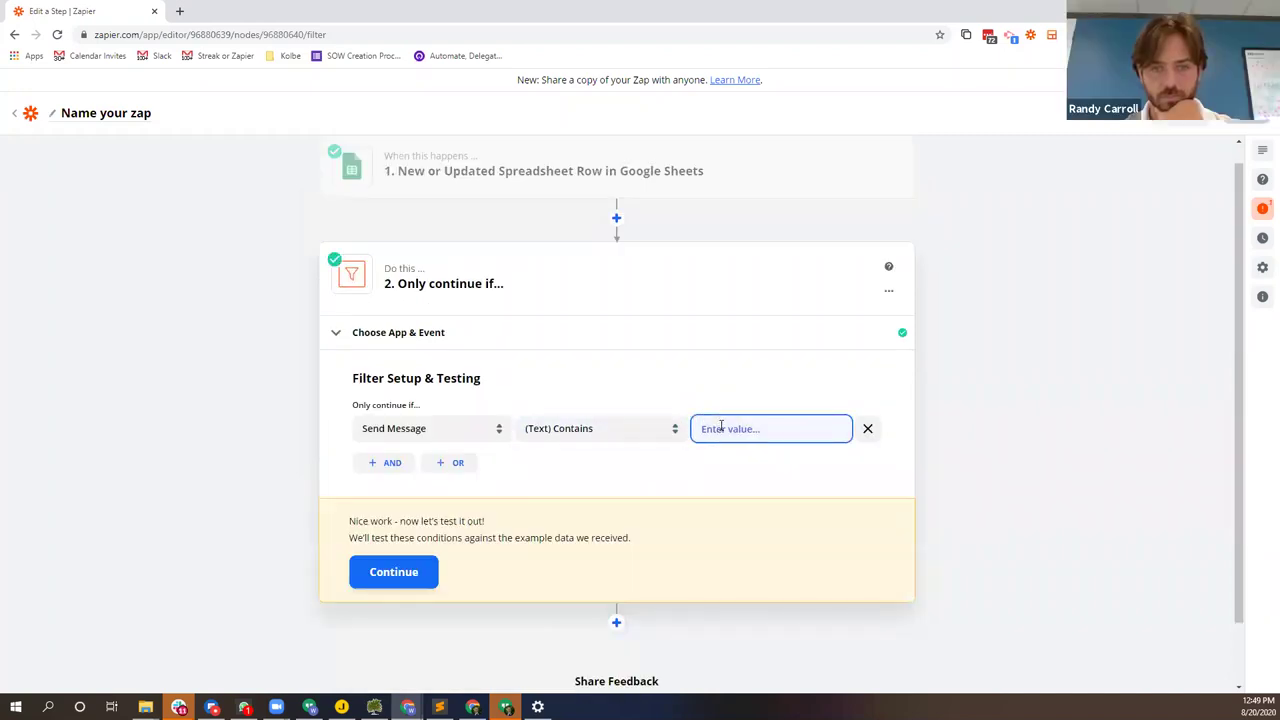
type("TRUE")
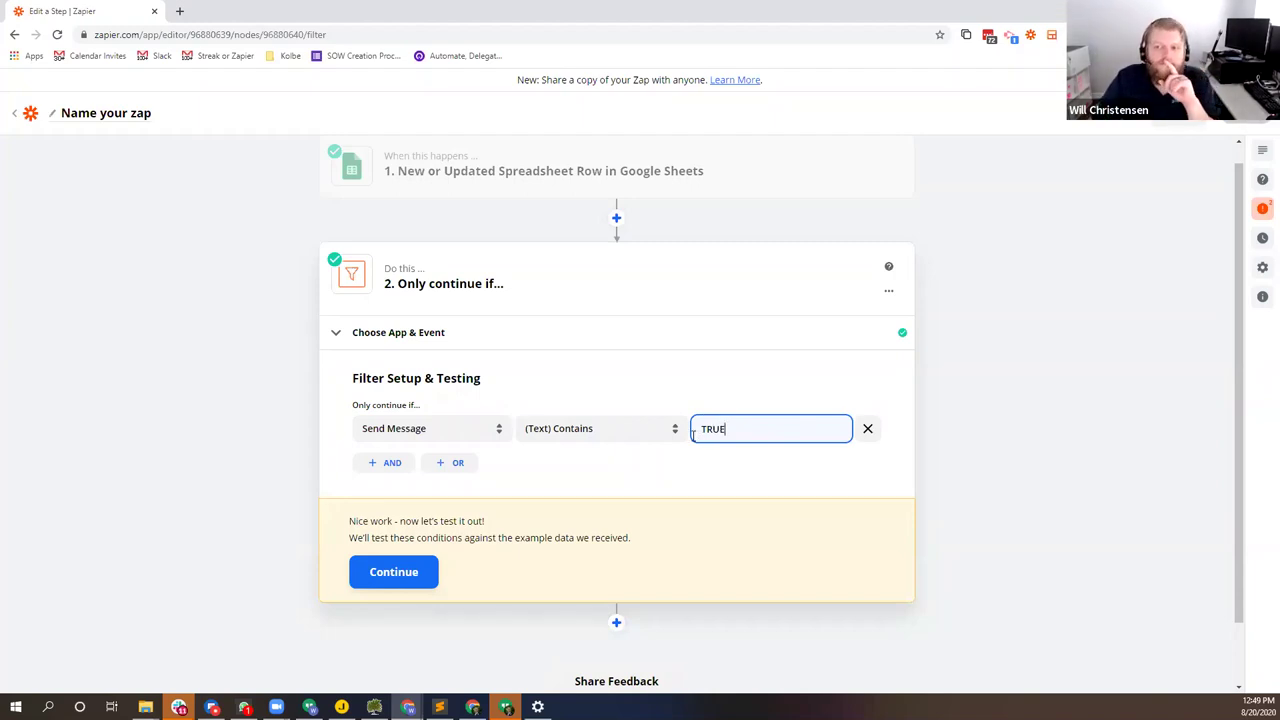
left_click(416, 577)
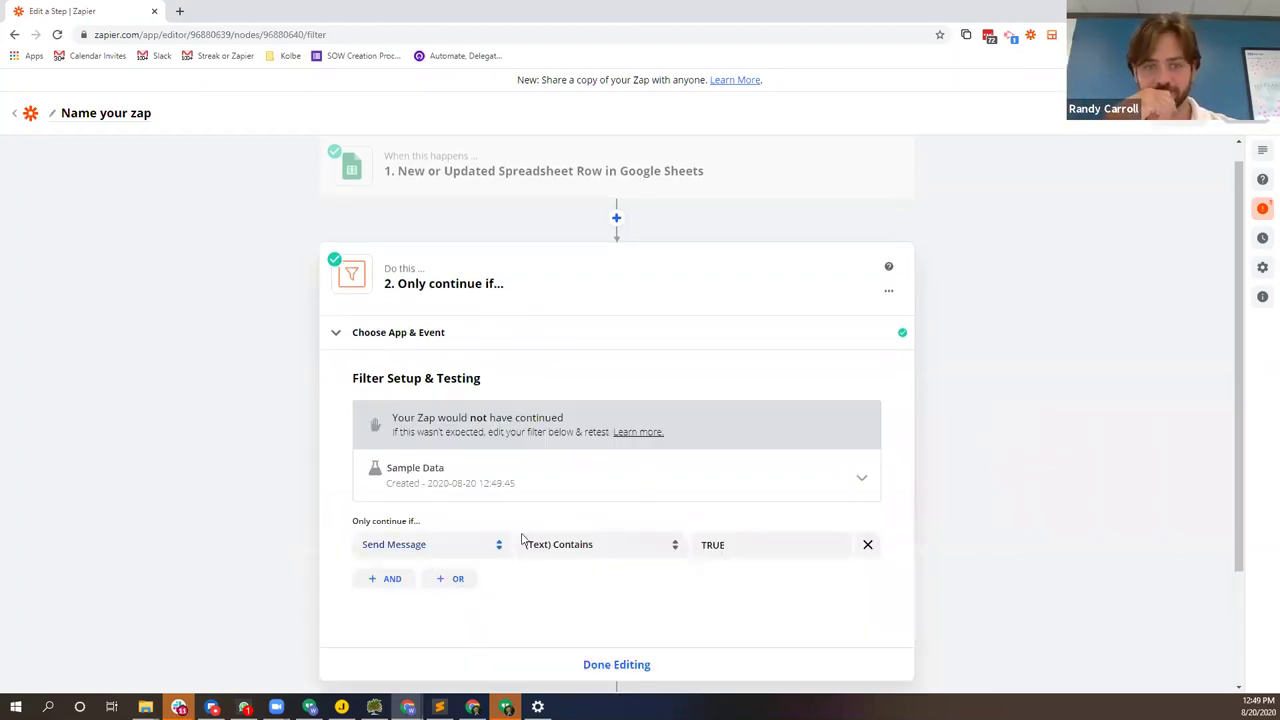
key("alt+Tab")
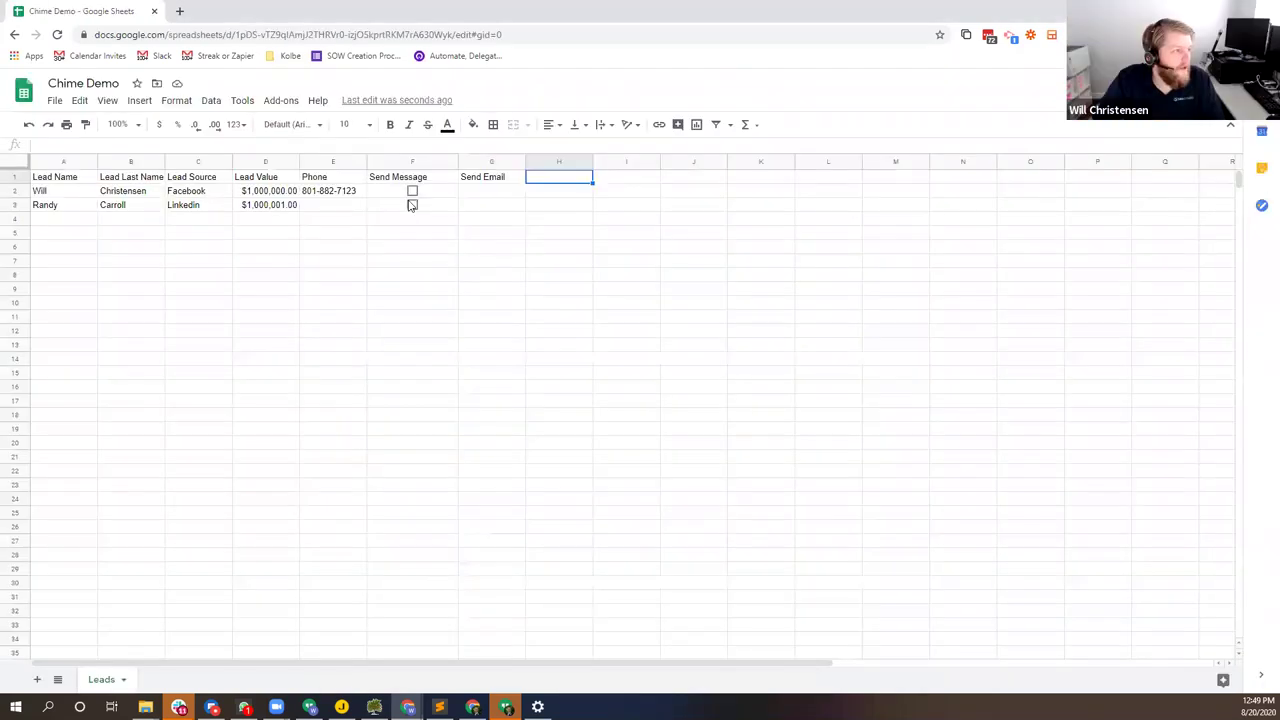
key("Left")
key("Left")
key("Down")
key("Down")
key("space")
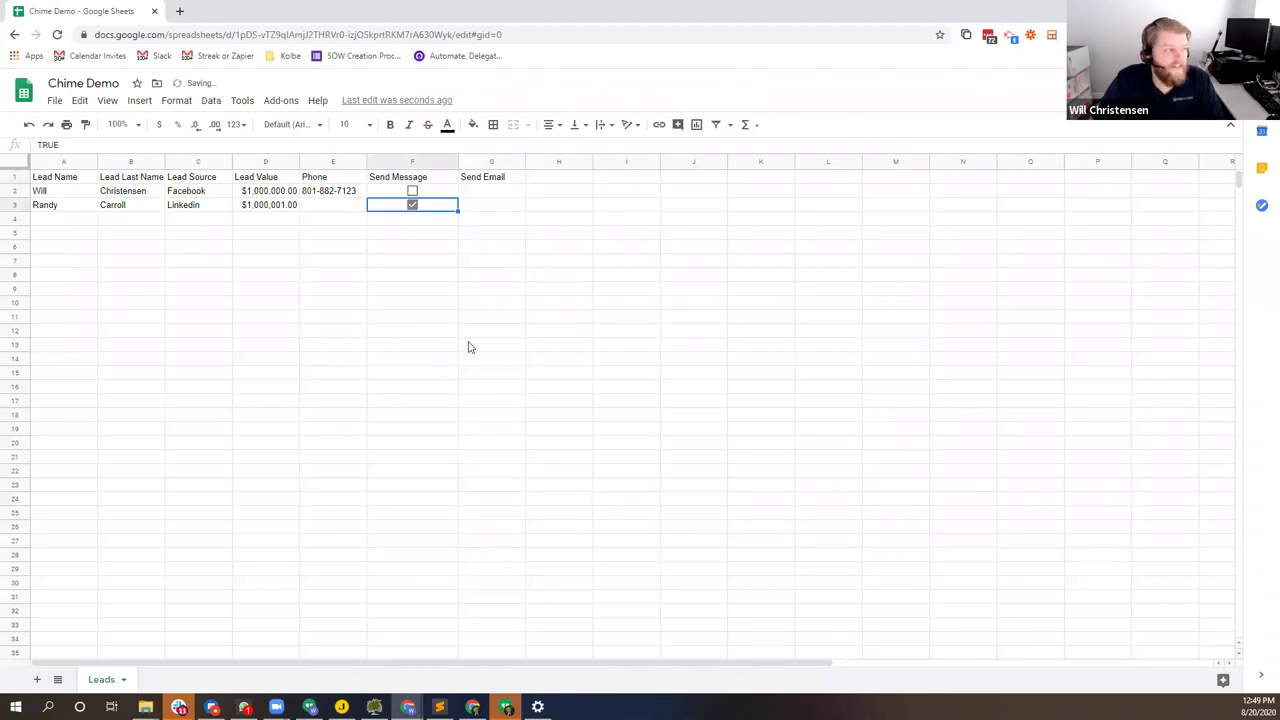
key("Down")
key("Up")
double_click(48, 144)
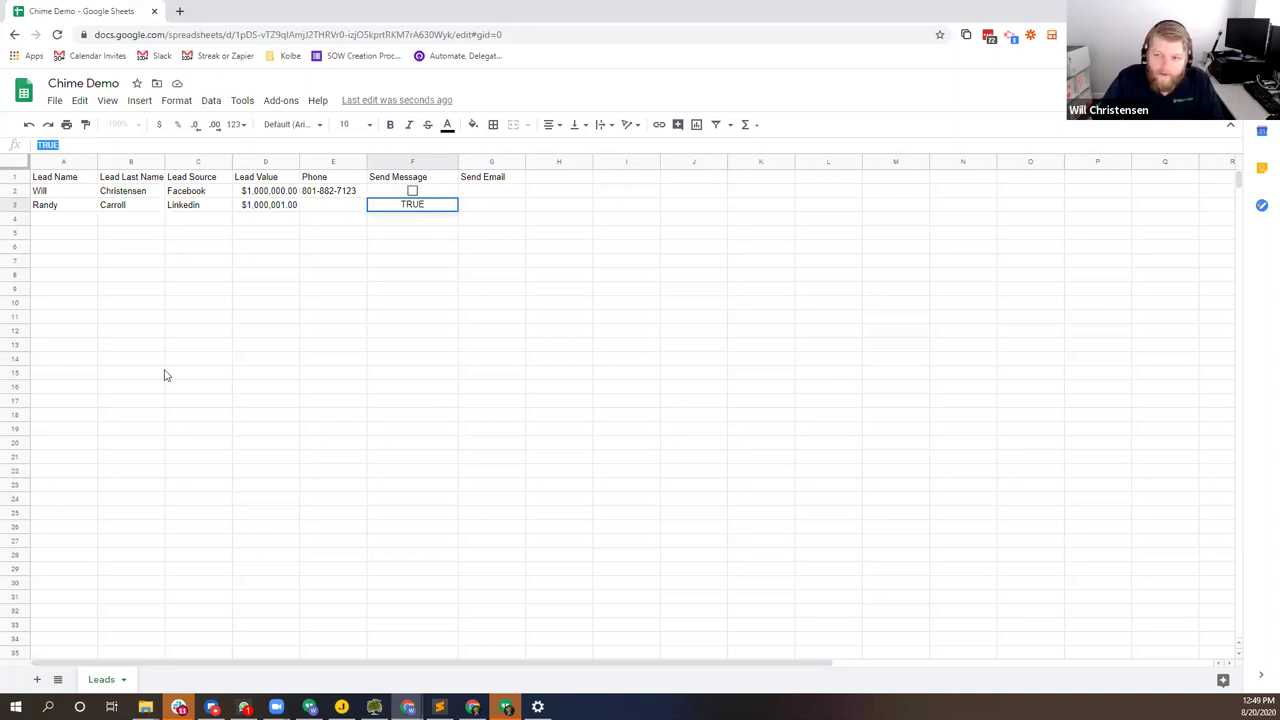
key("Escape")
key("Up")
key("Down")
key("Down")
key("Down")
left_click(440, 210)
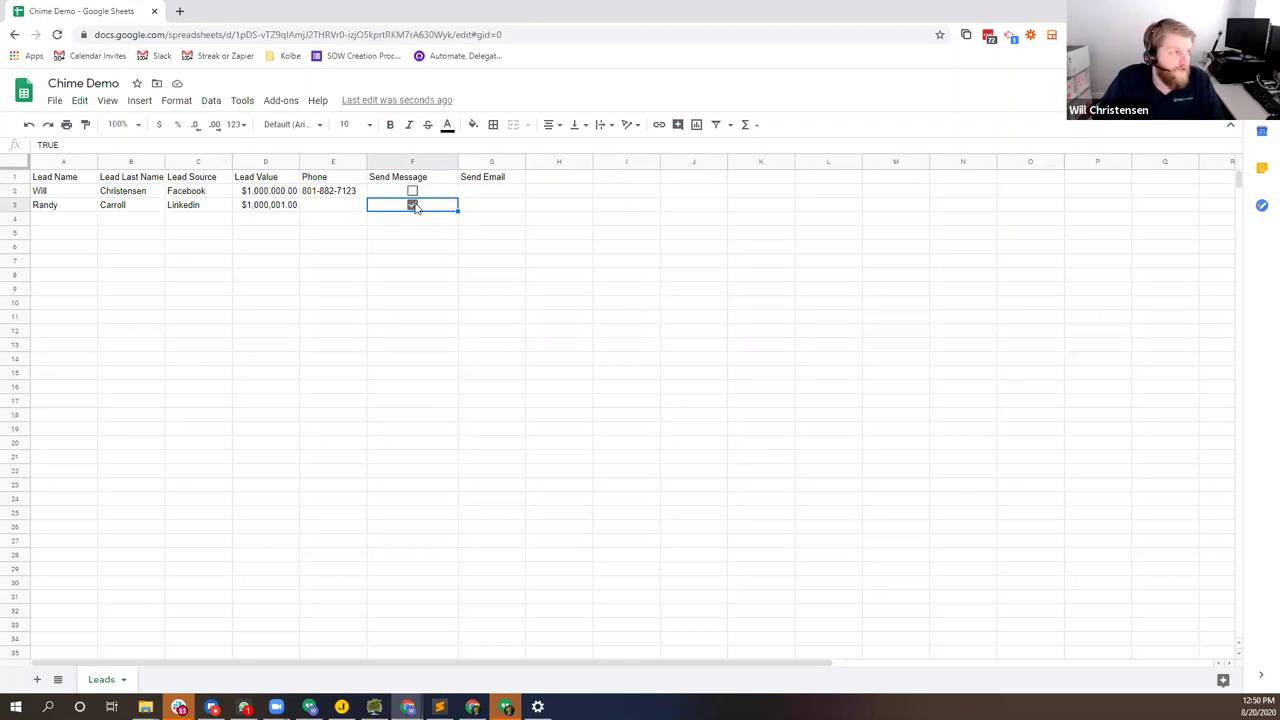
left_click(413, 205)
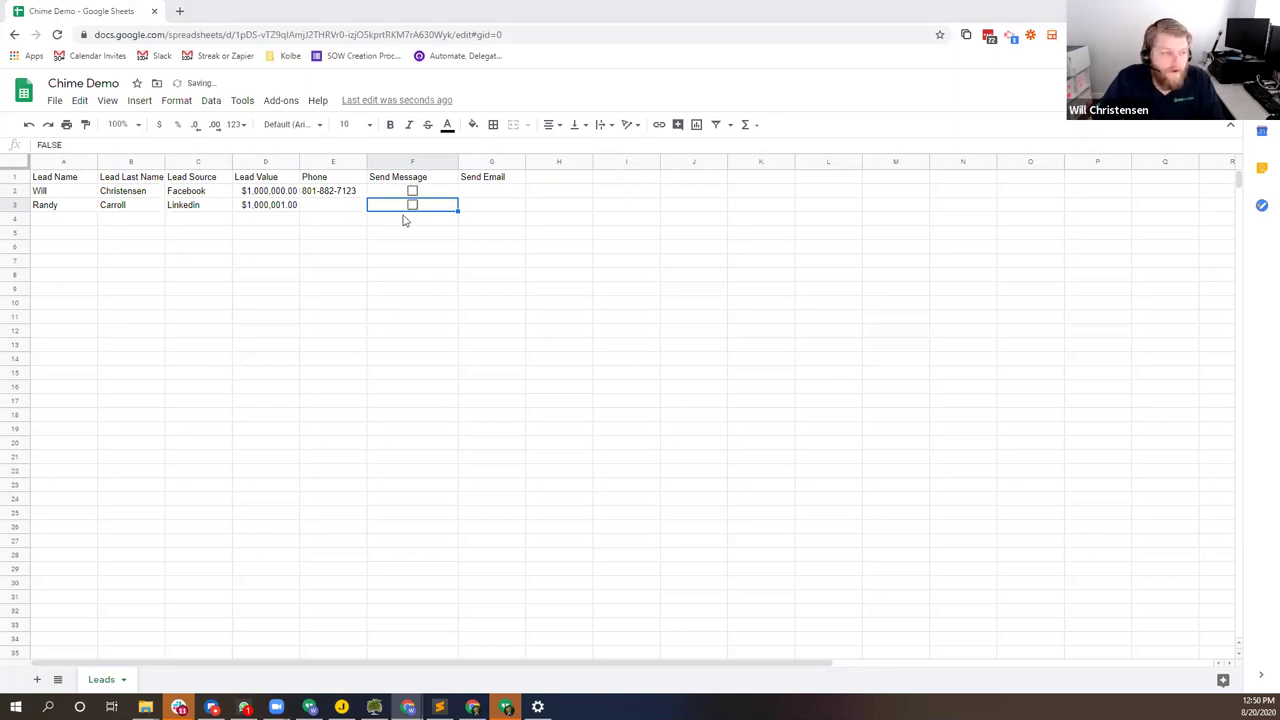
key("alt+Tab")
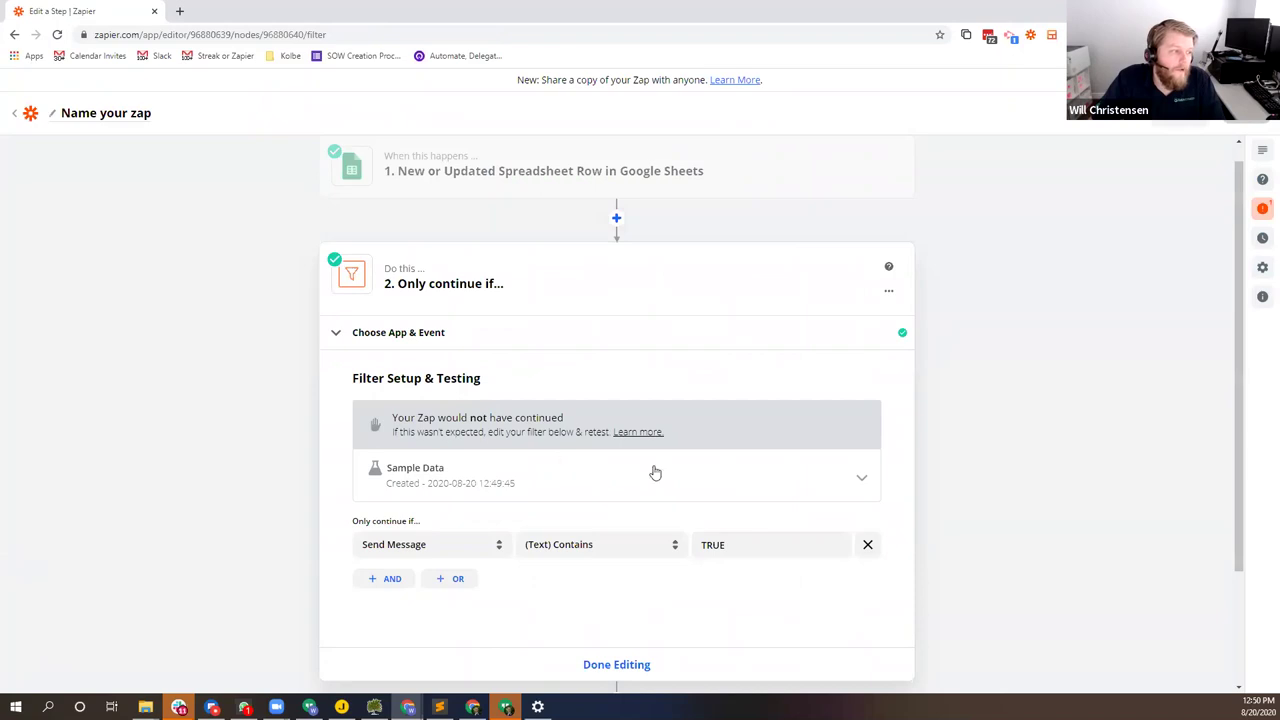
Step: Finish the filter step after reviewing its sample data, and add a third step below it
left_click(859, 481)
scroll(857, 480, "down", 1)
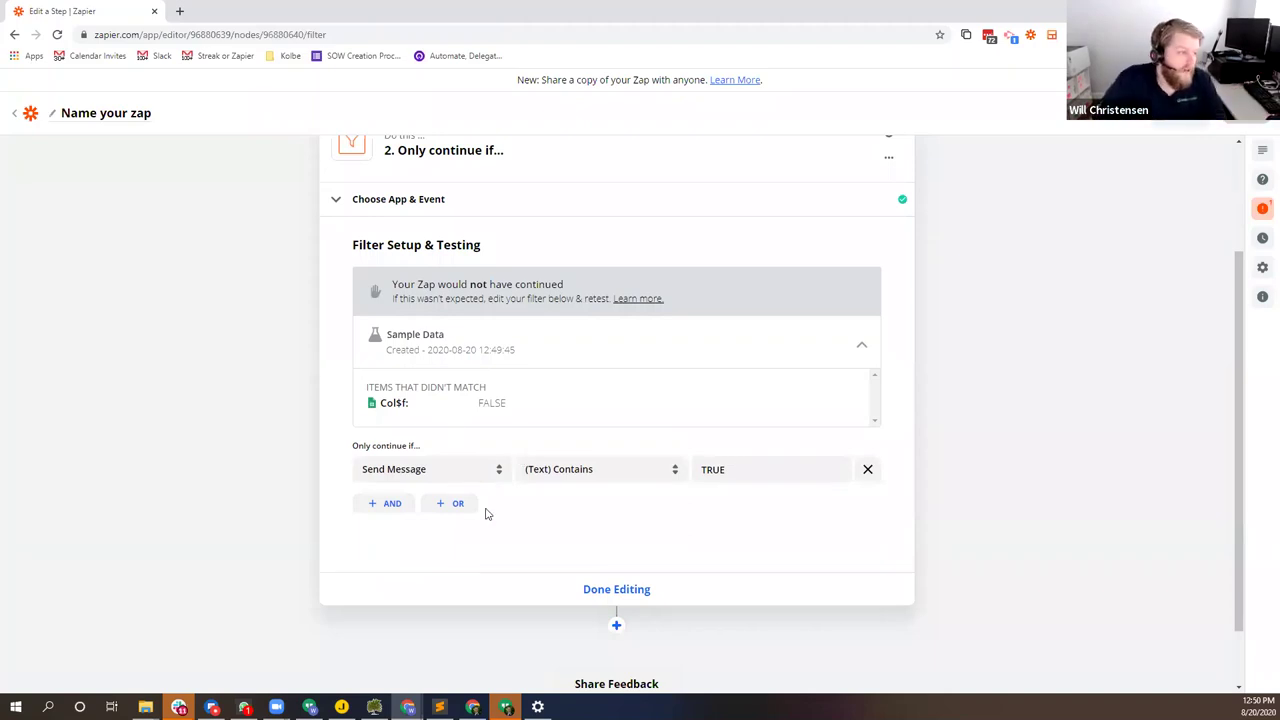
left_click(637, 590)
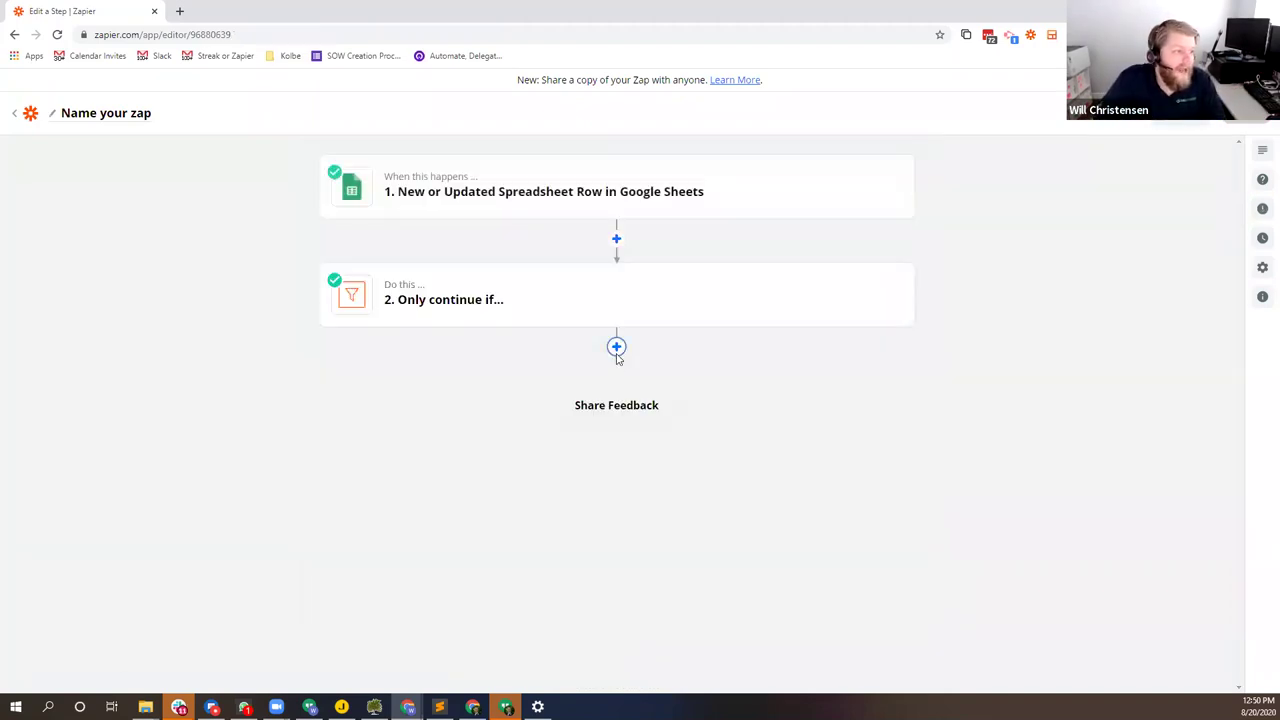
left_click(617, 355)
scroll(417, 517, "down", 3)
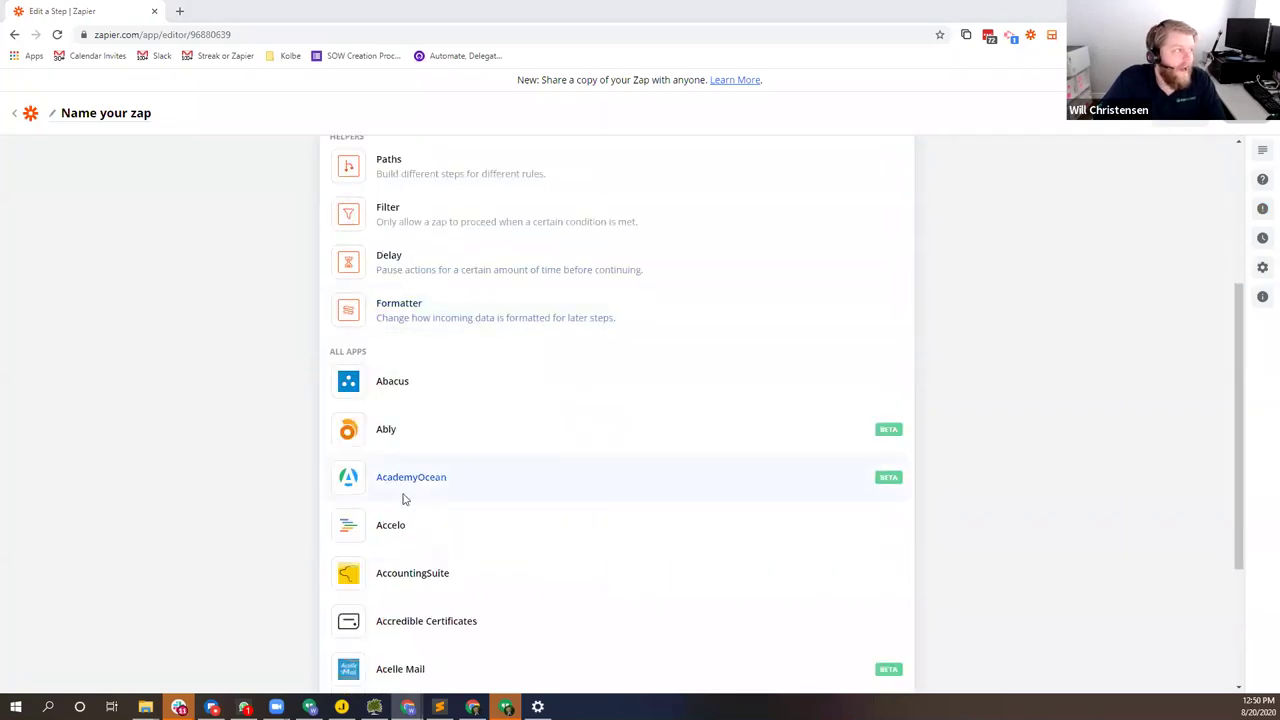
key("alt+Tab")
Step: Add a new sheet to Chime Demo and rename it Twilio
left_click(39, 680)
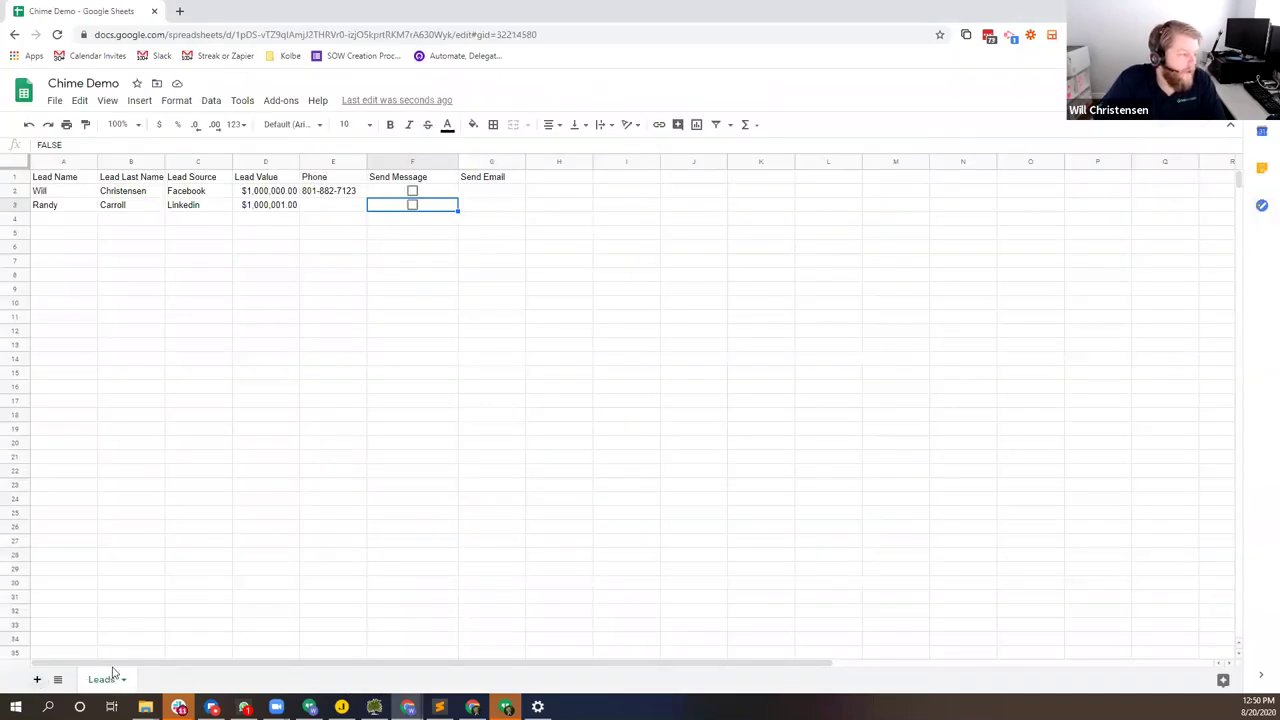
left_click(188, 680)
left_click(165, 511)
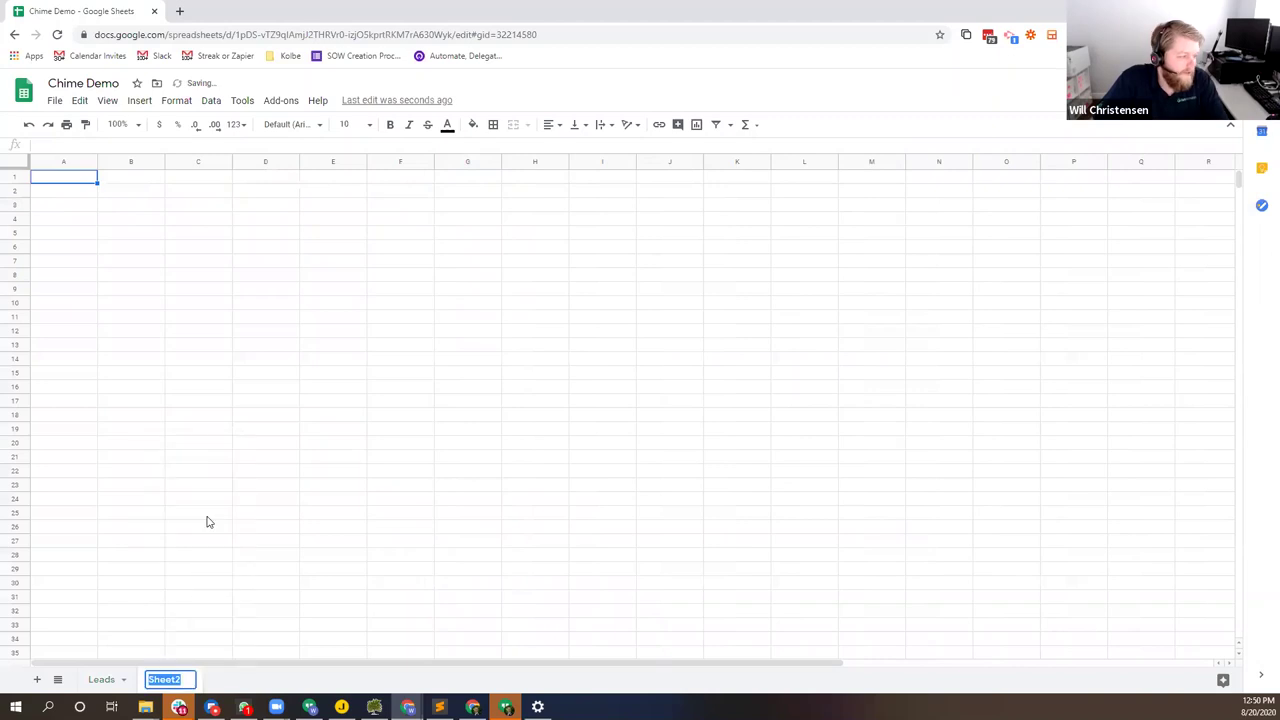
type("Twilio")
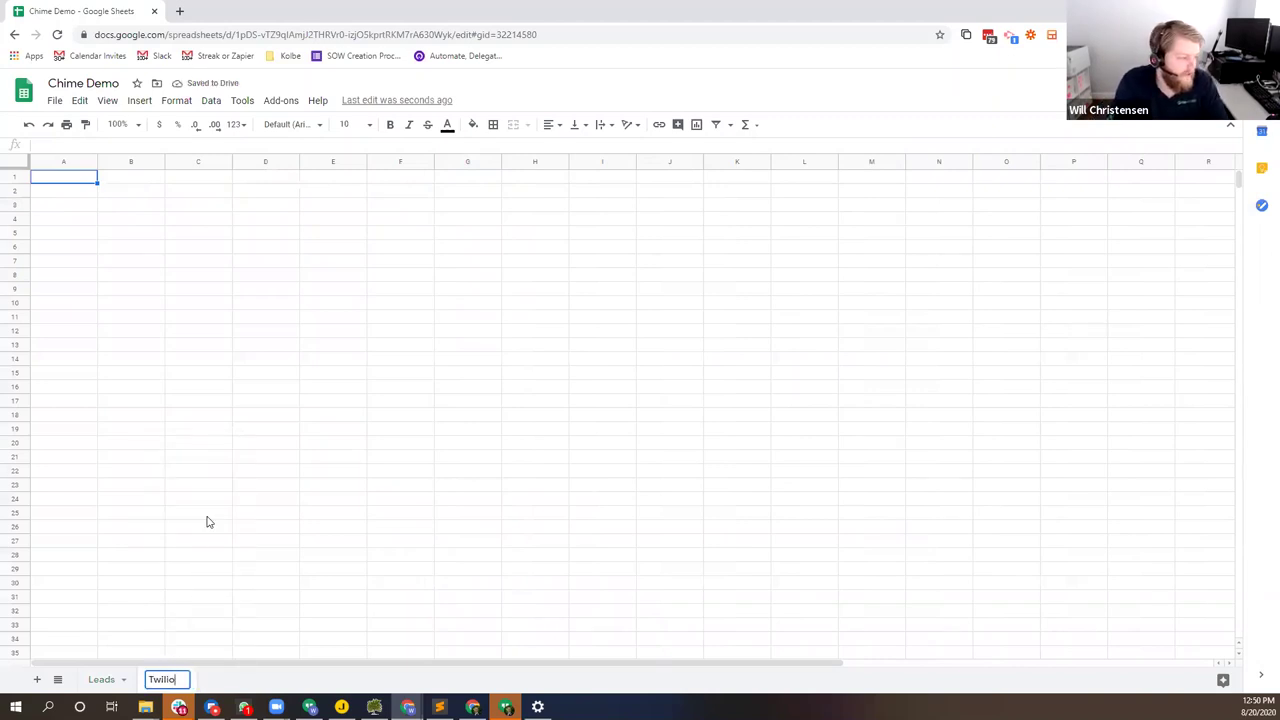
key("Return")
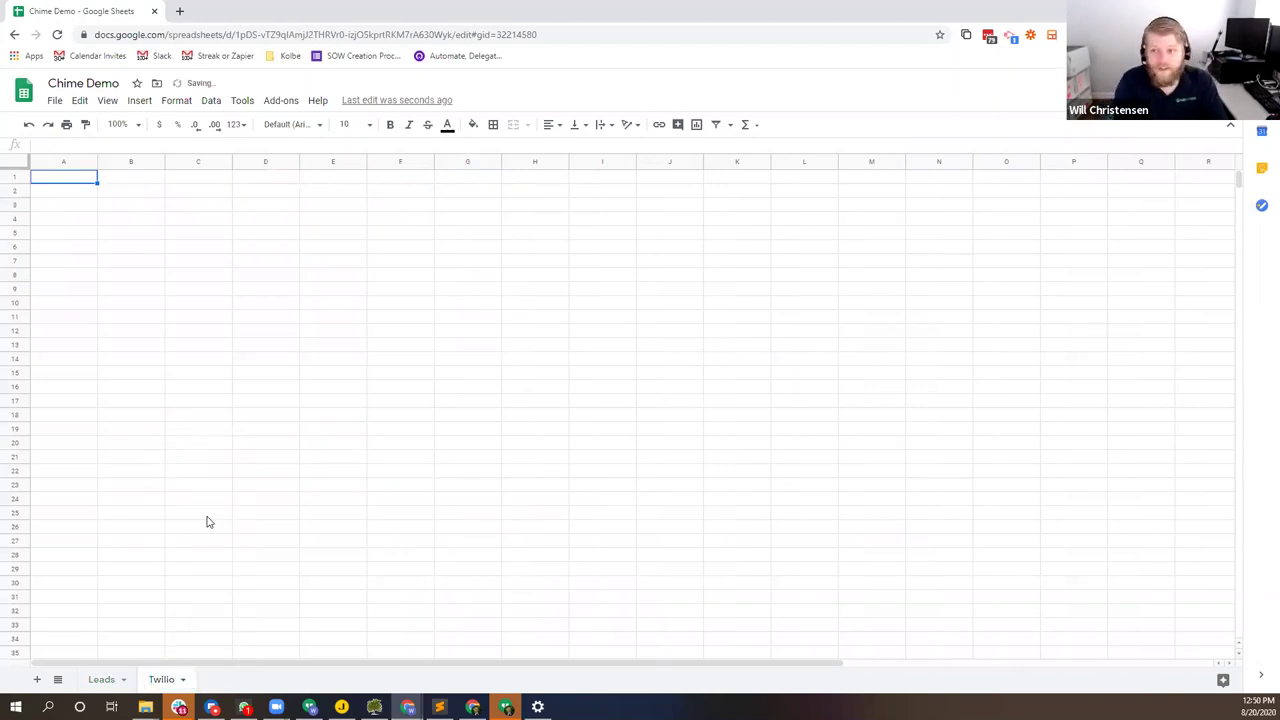
Step: Enter the headers 'Sent Messages' in A1 and 'Timestamp' in B1
type("Set M")
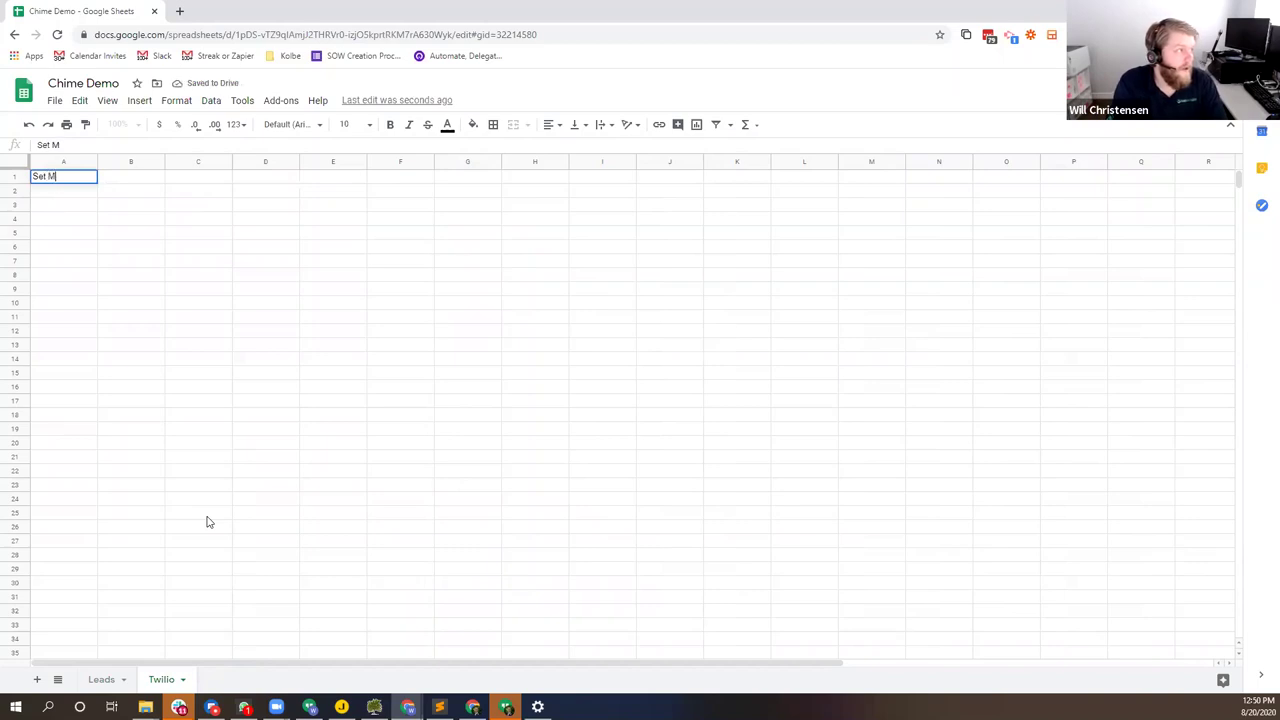
type("nt Messages")
key("Tab")
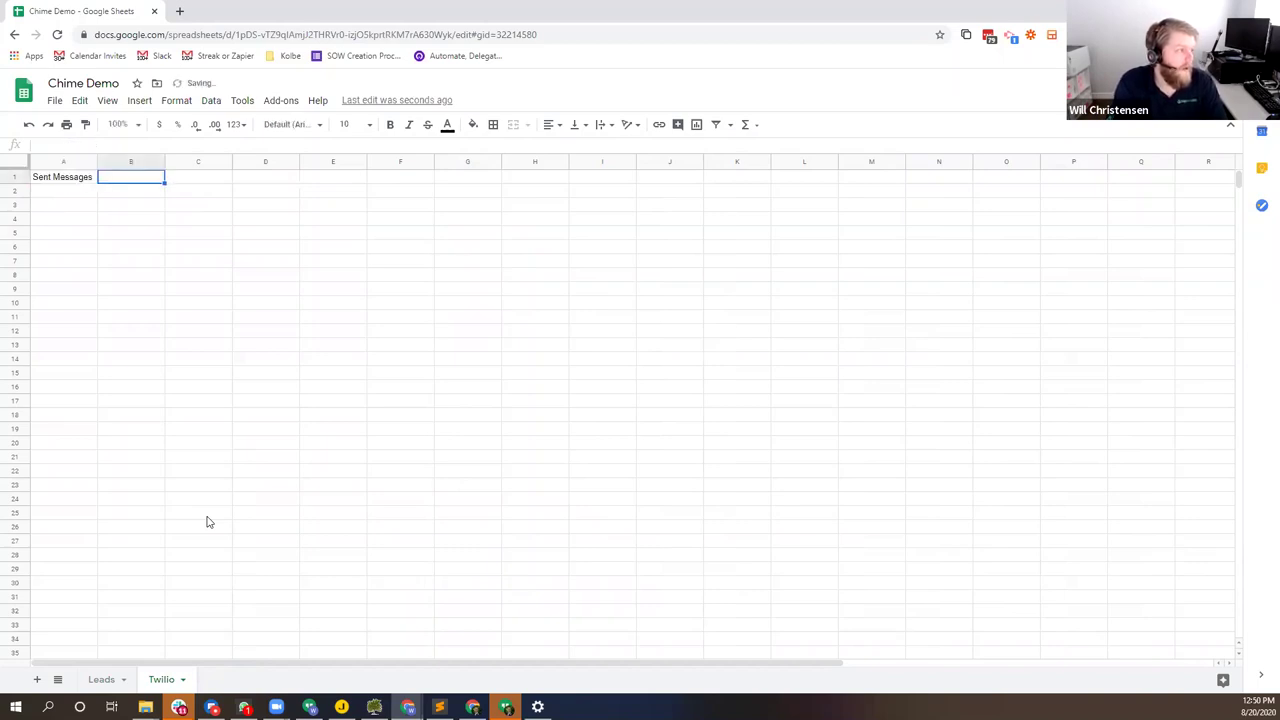
type("Timestapm")
key("BackSpace")
key("BackSpace")
type("mp")
key("Return")
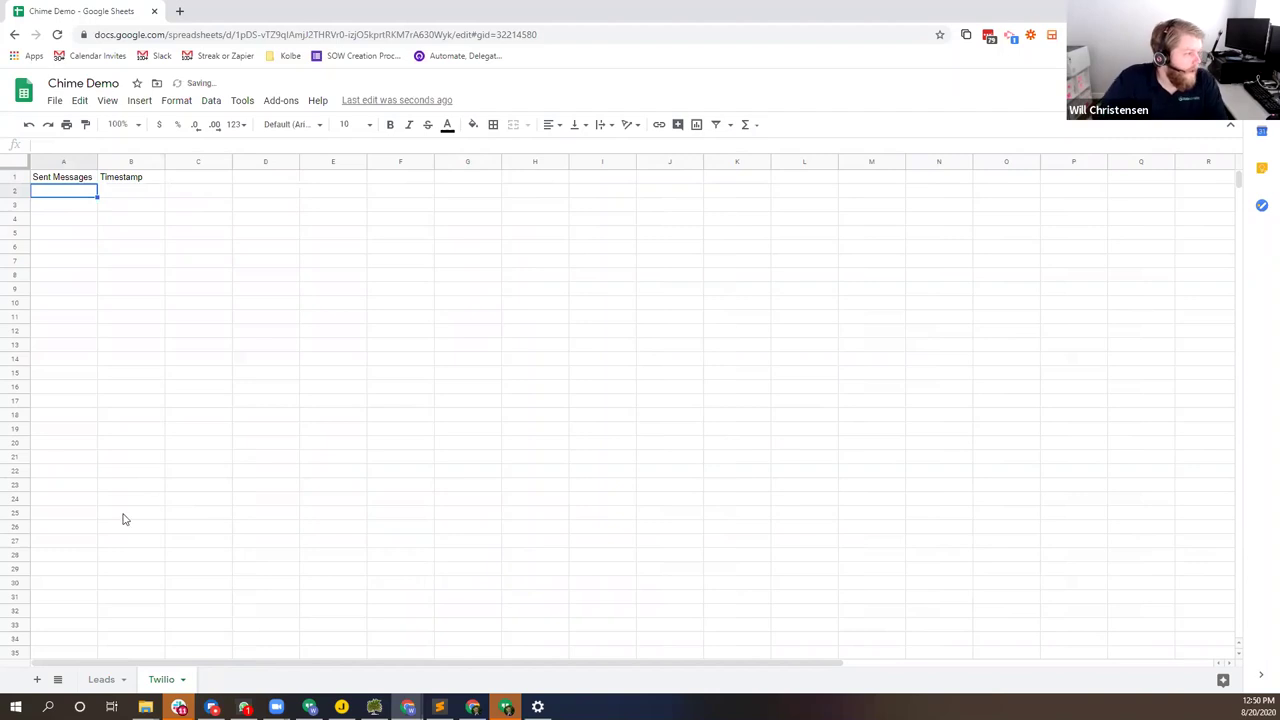
Step: Pick Twilio as the third step's app and browse its action events
key("alt+Tab")
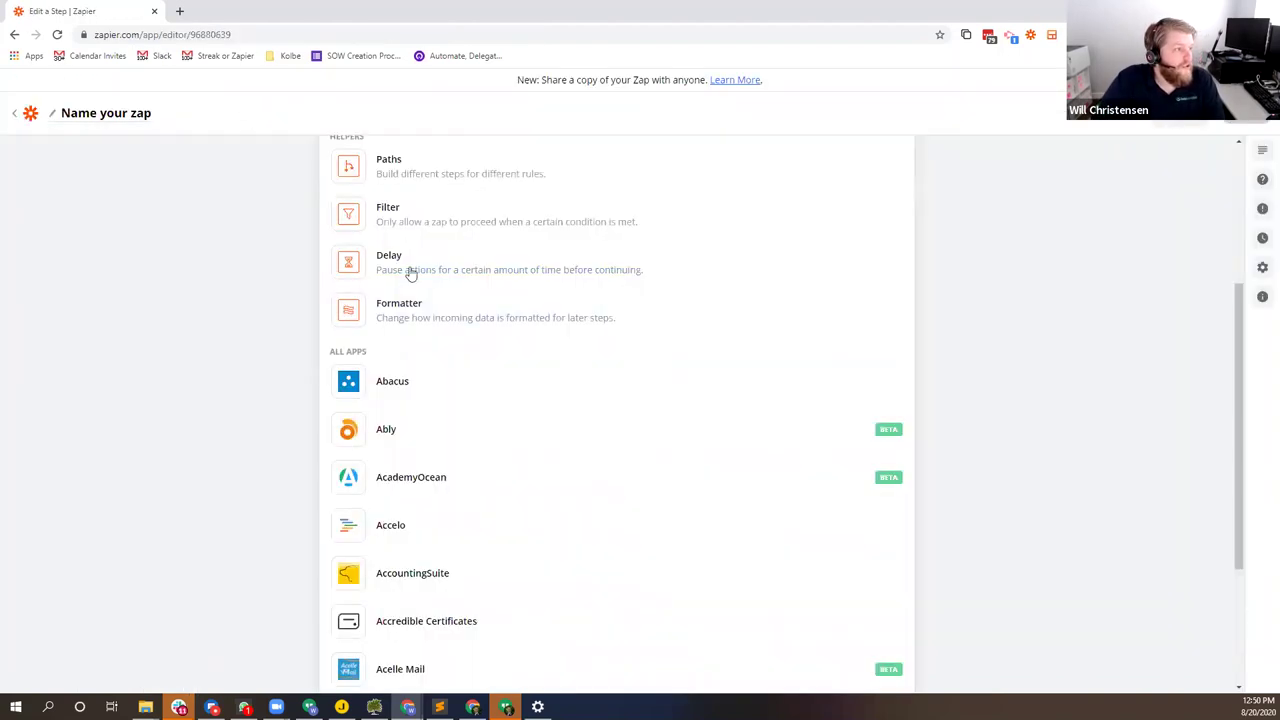
scroll(445, 340, "up", 3)
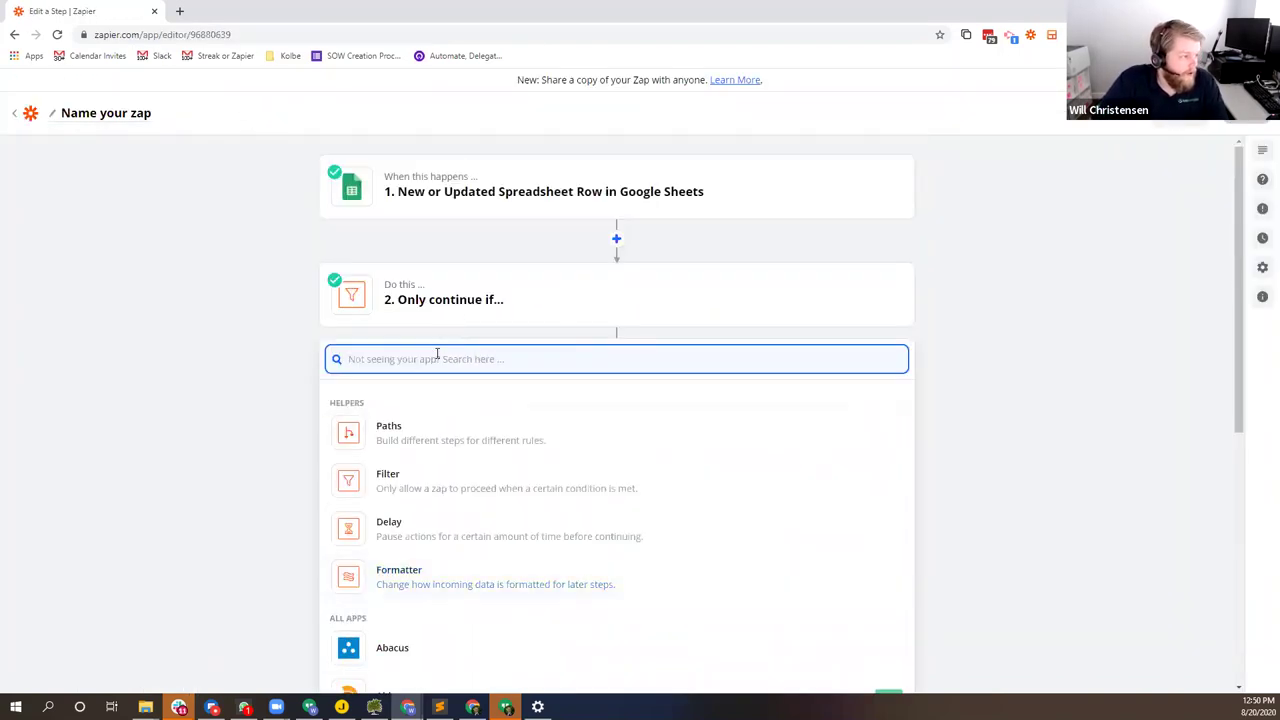
type("twilio")
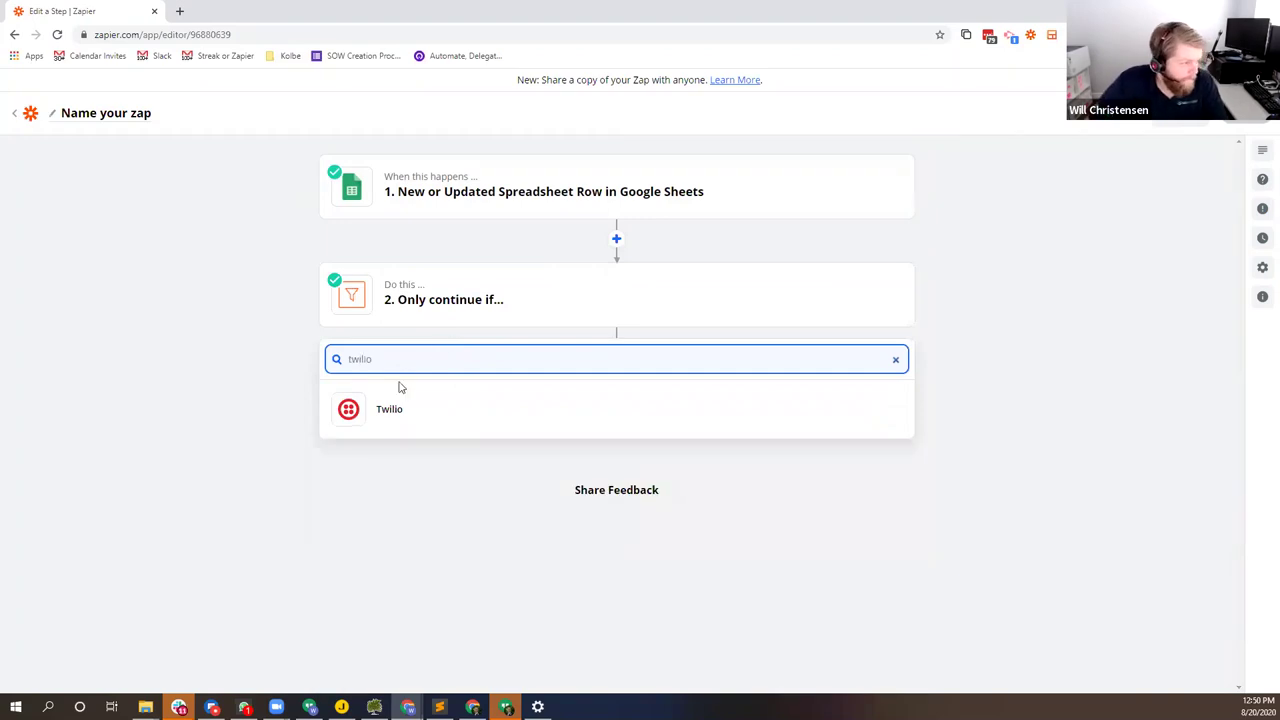
left_click(394, 401)
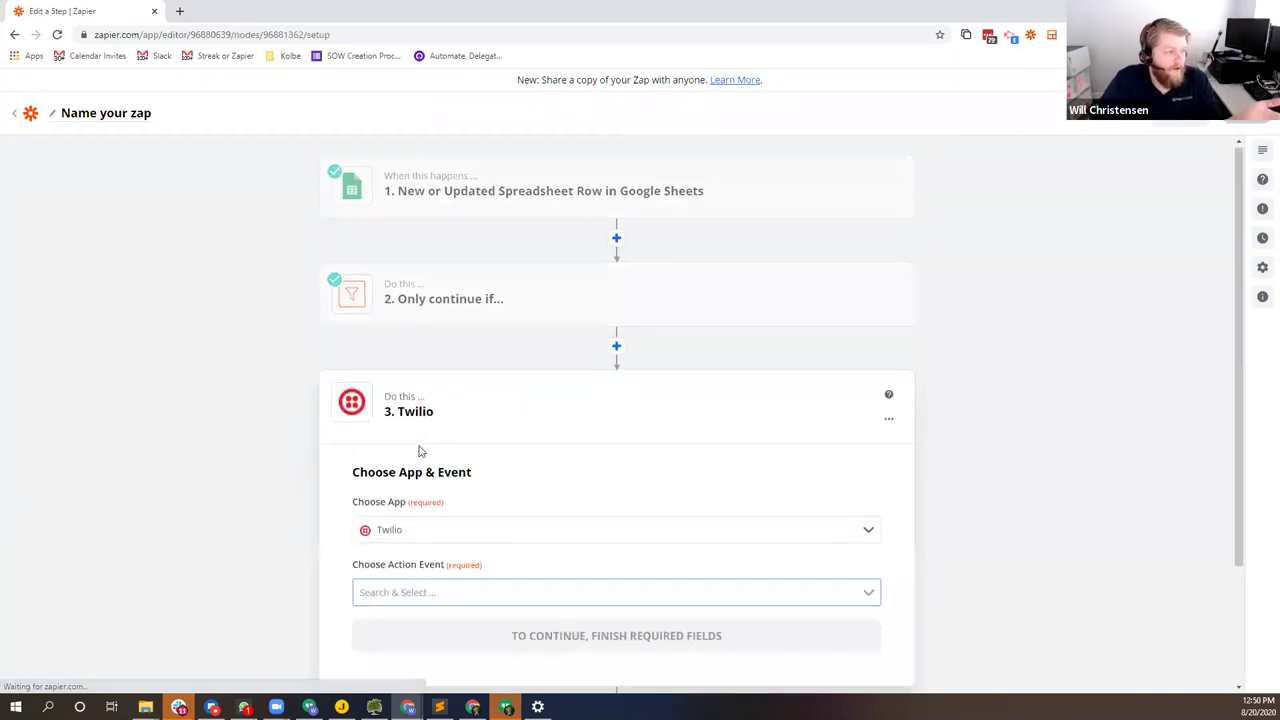
left_click(460, 584)
scroll(332, 523, "down", 2)
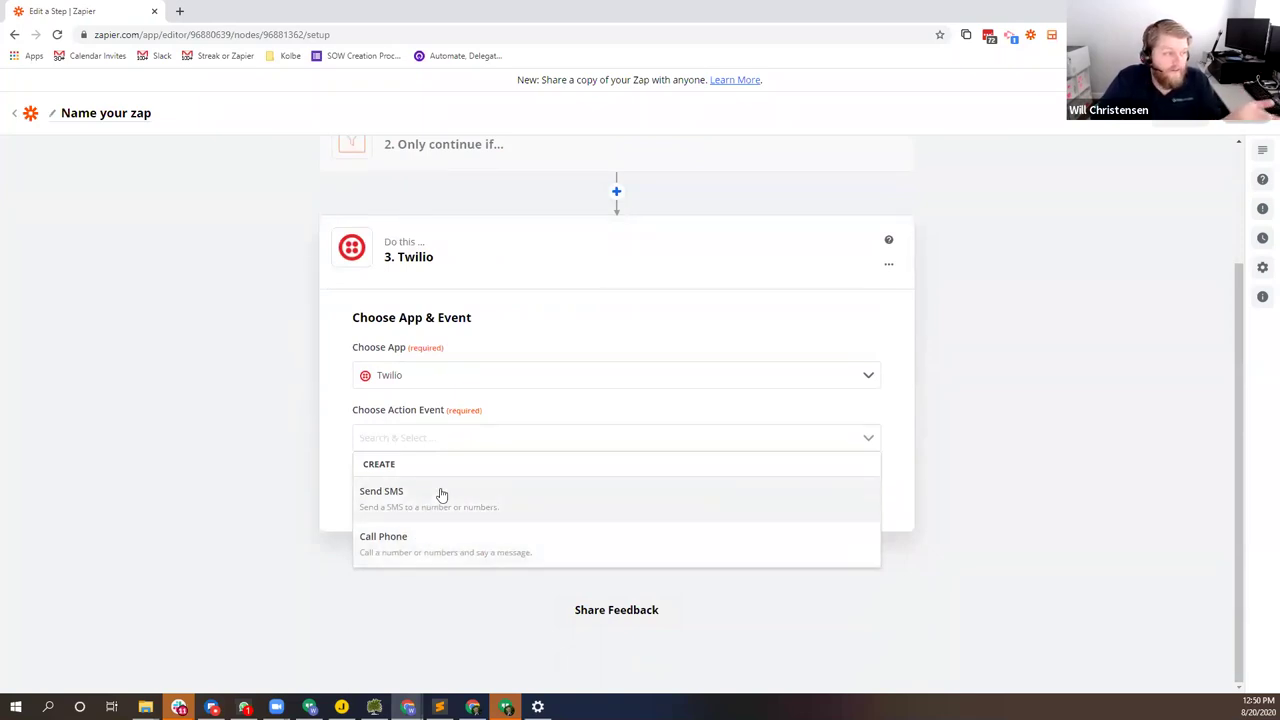
Step: Switch step 3's app to Google Sheets with the Create Spreadsheet Row action event
left_click(454, 376)
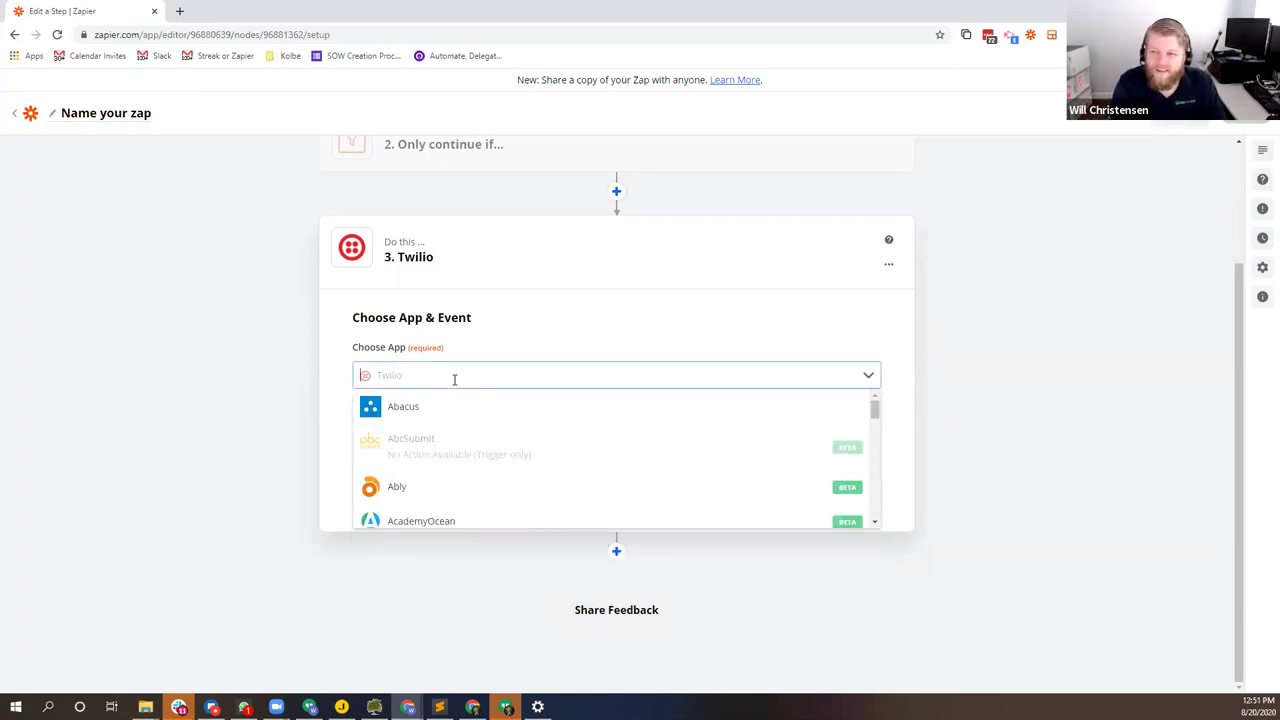
type("spread")
key("ctrl+a")
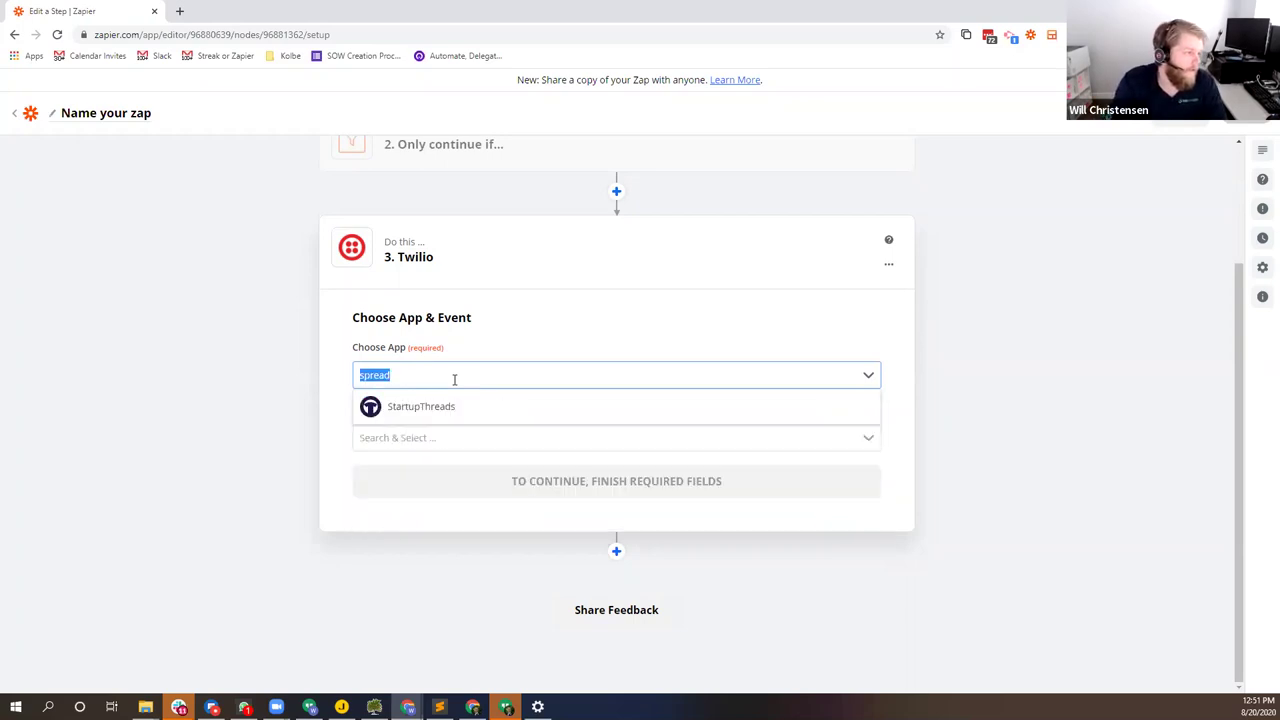
type("sheets")
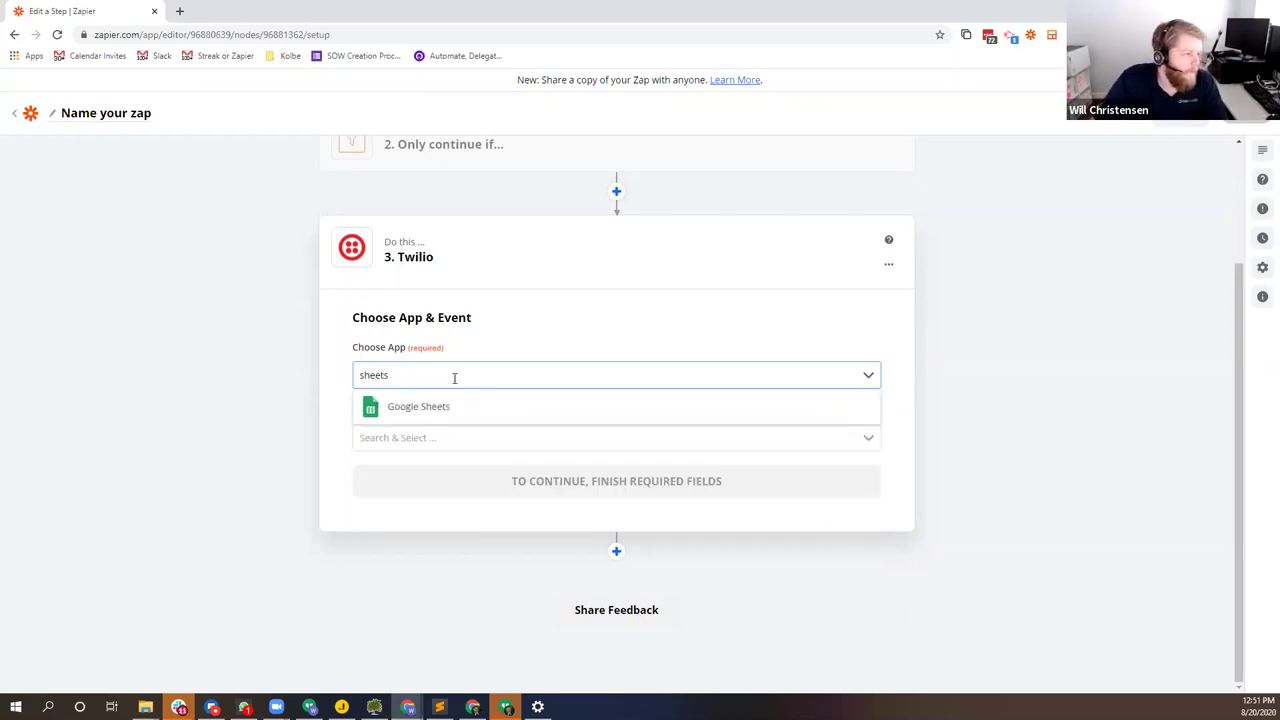
left_click(420, 407)
left_click(434, 437)
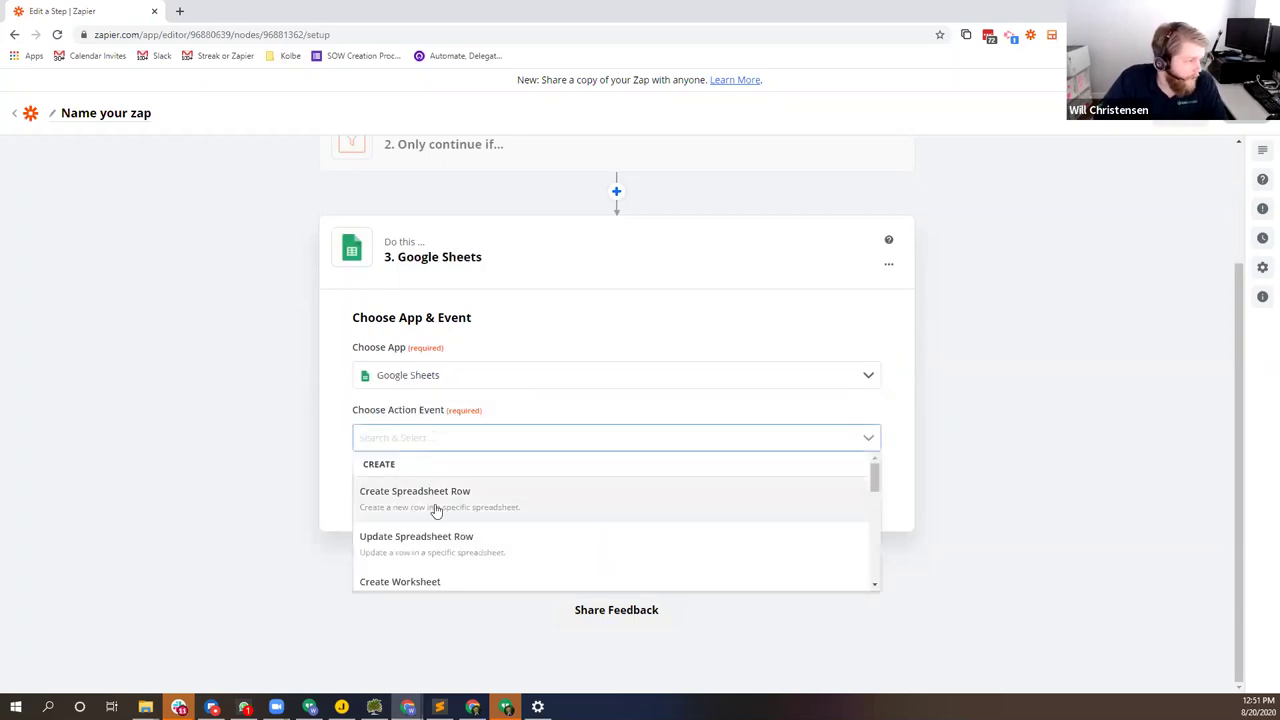
scroll(507, 524, "down", 1)
scroll(440, 510, "up", 1)
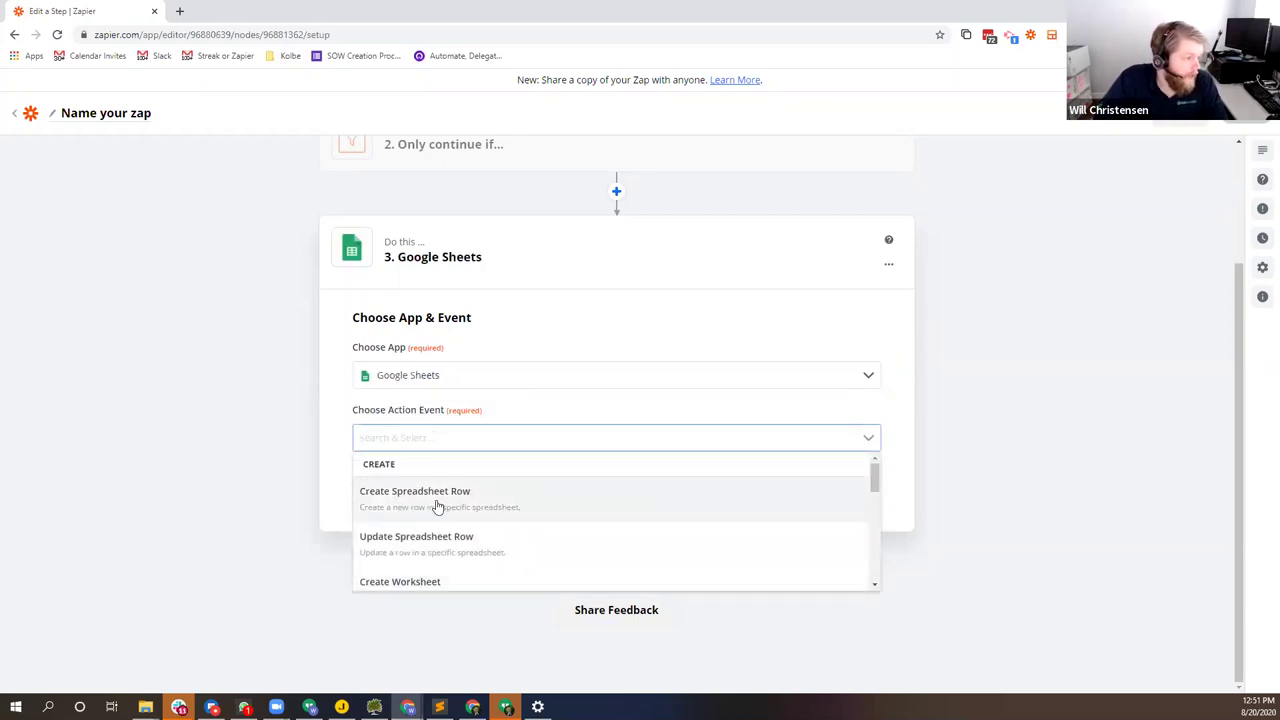
left_click(436, 506)
left_click(508, 481)
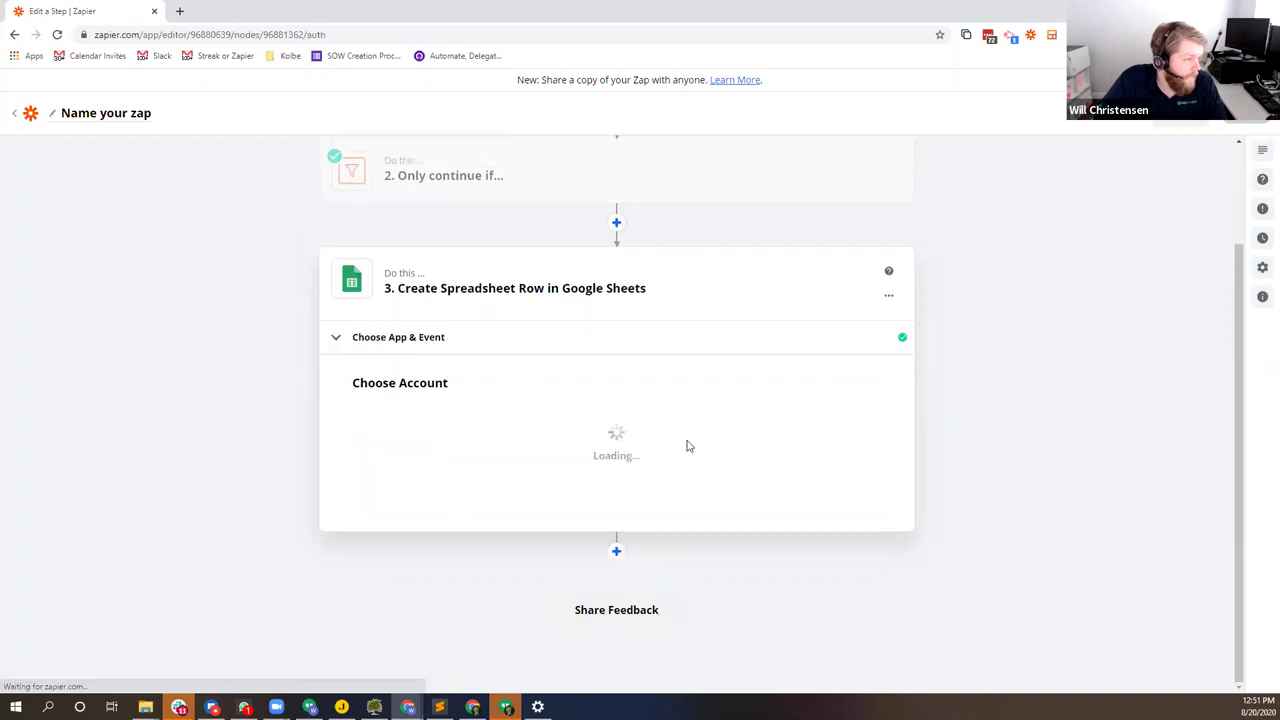
Step: Connect the Google Sheets account and target the Chime Demo spreadsheet's Twilio worksheet
left_click(483, 417)
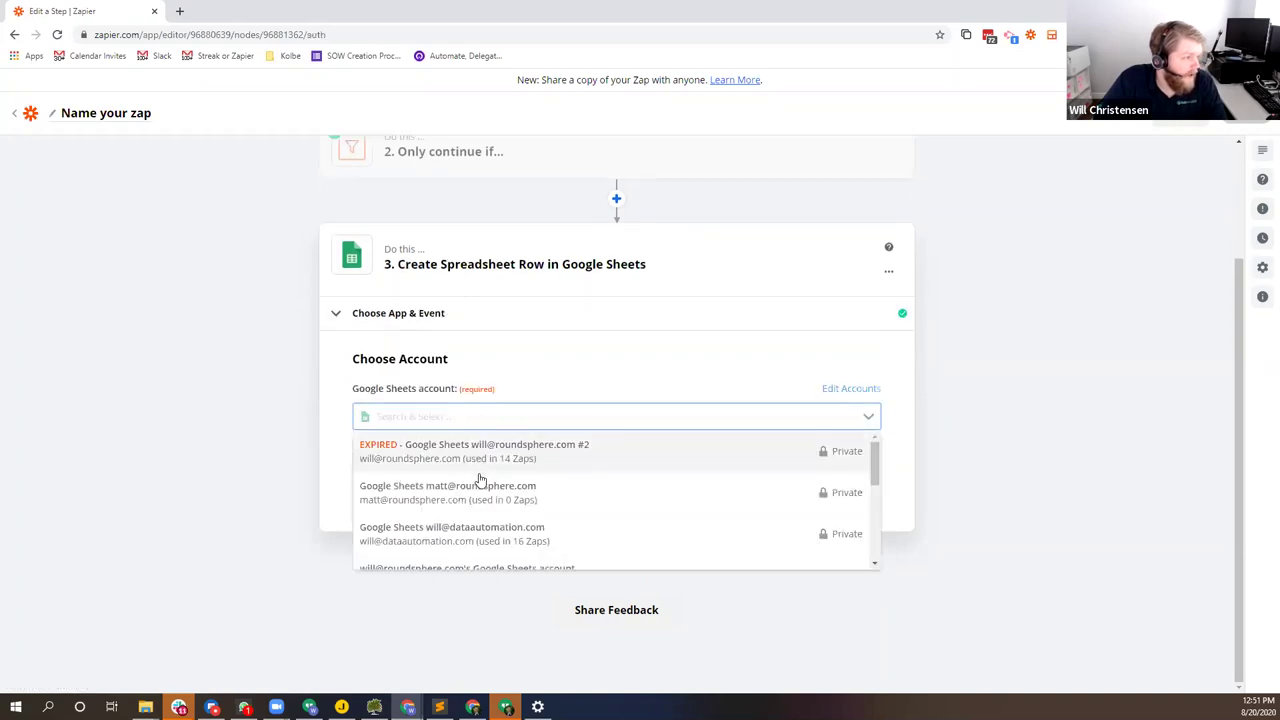
left_click(495, 530)
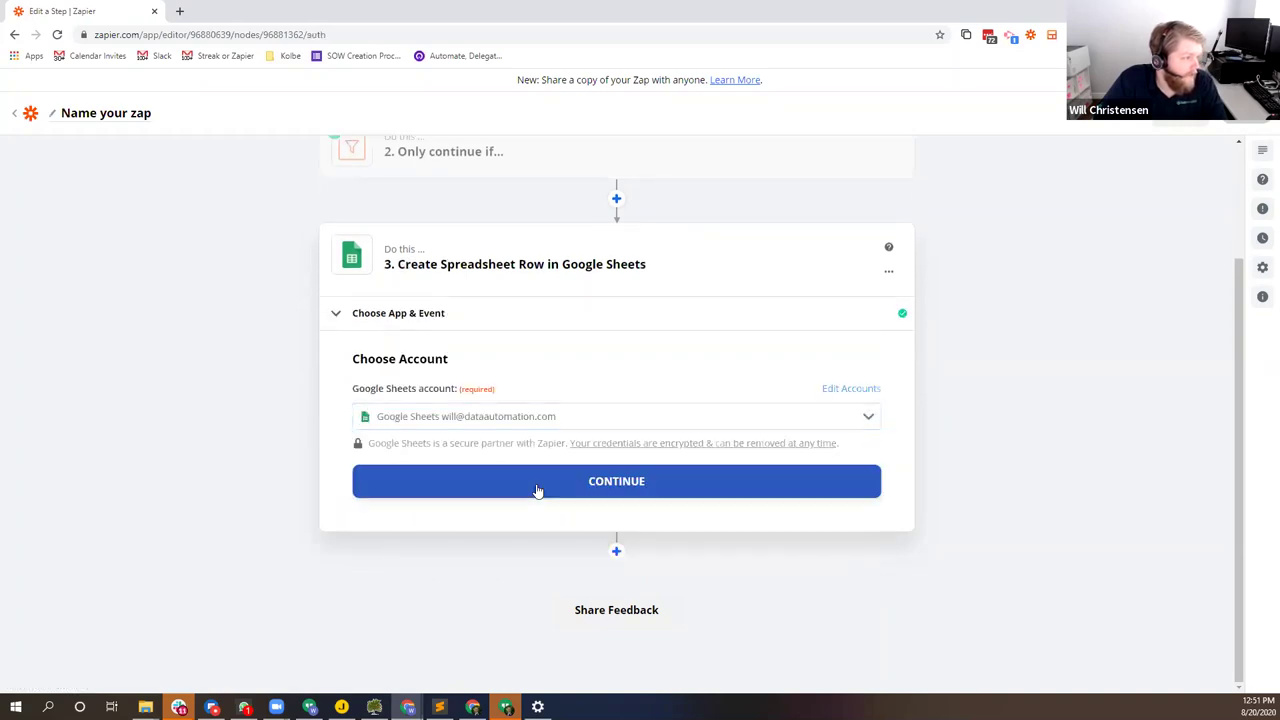
left_click(543, 476)
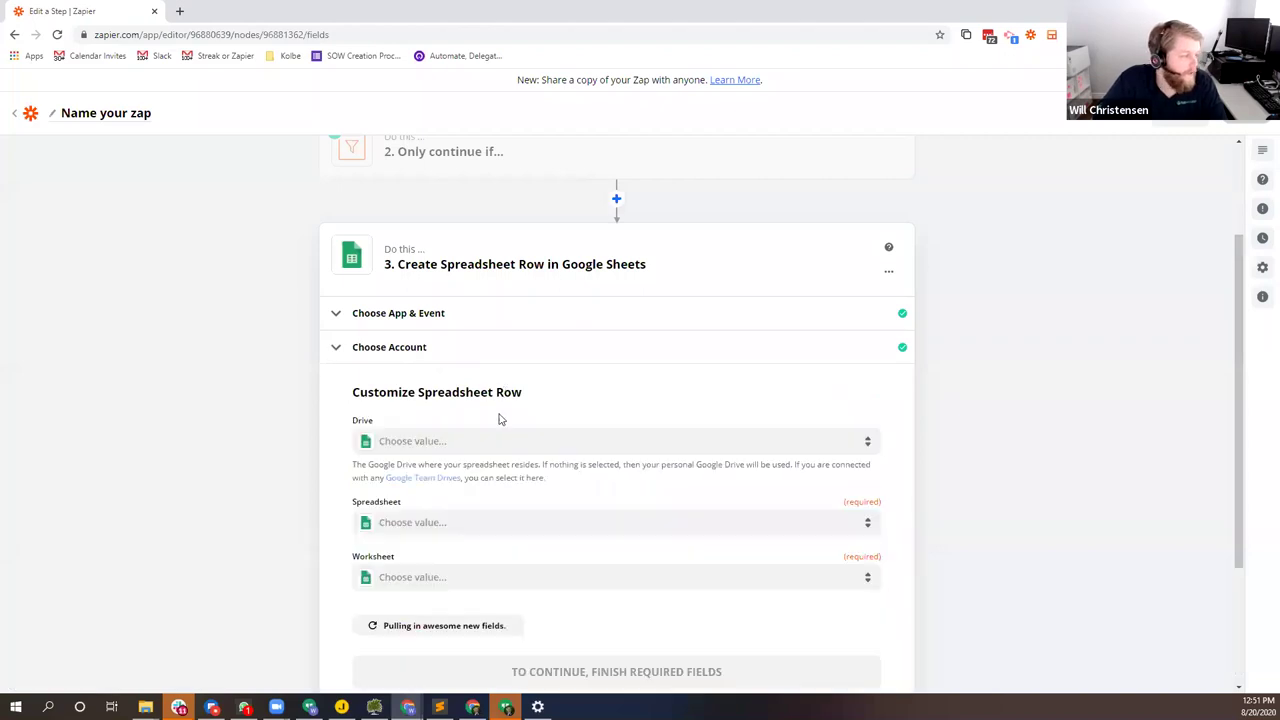
scroll(497, 417, "down", 2)
left_click(441, 389)
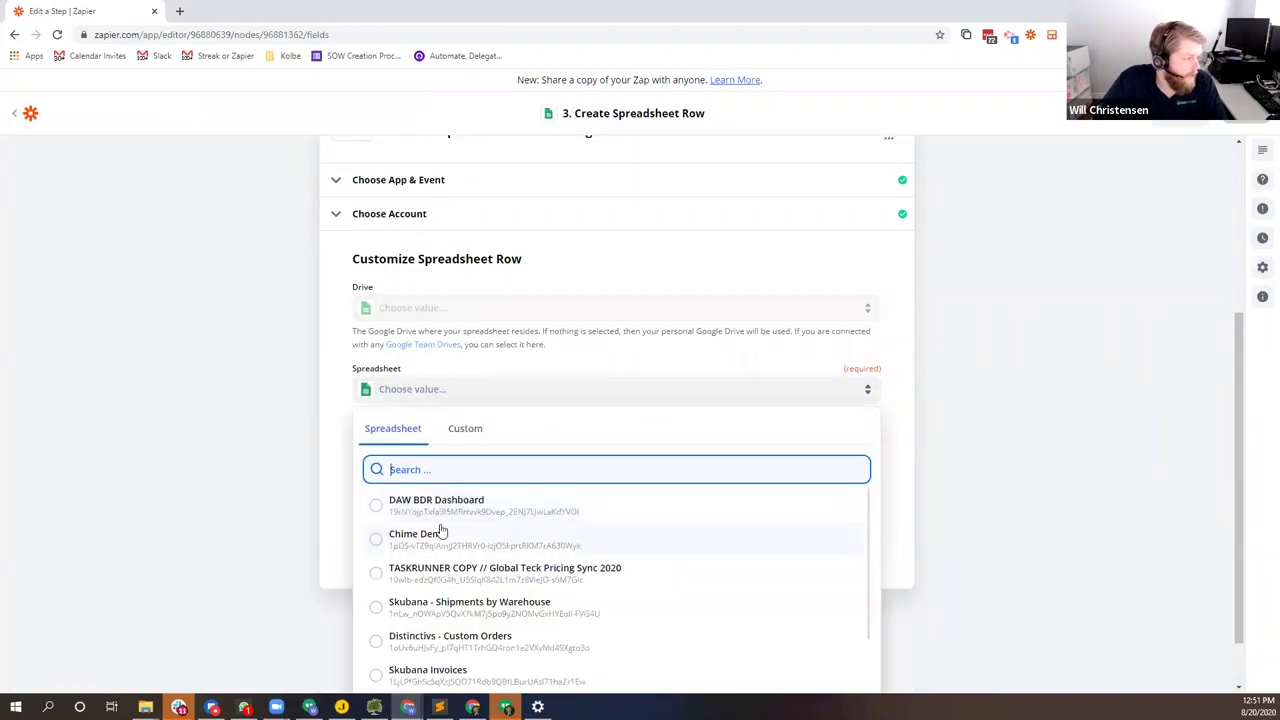
left_click(460, 525)
left_click(474, 448)
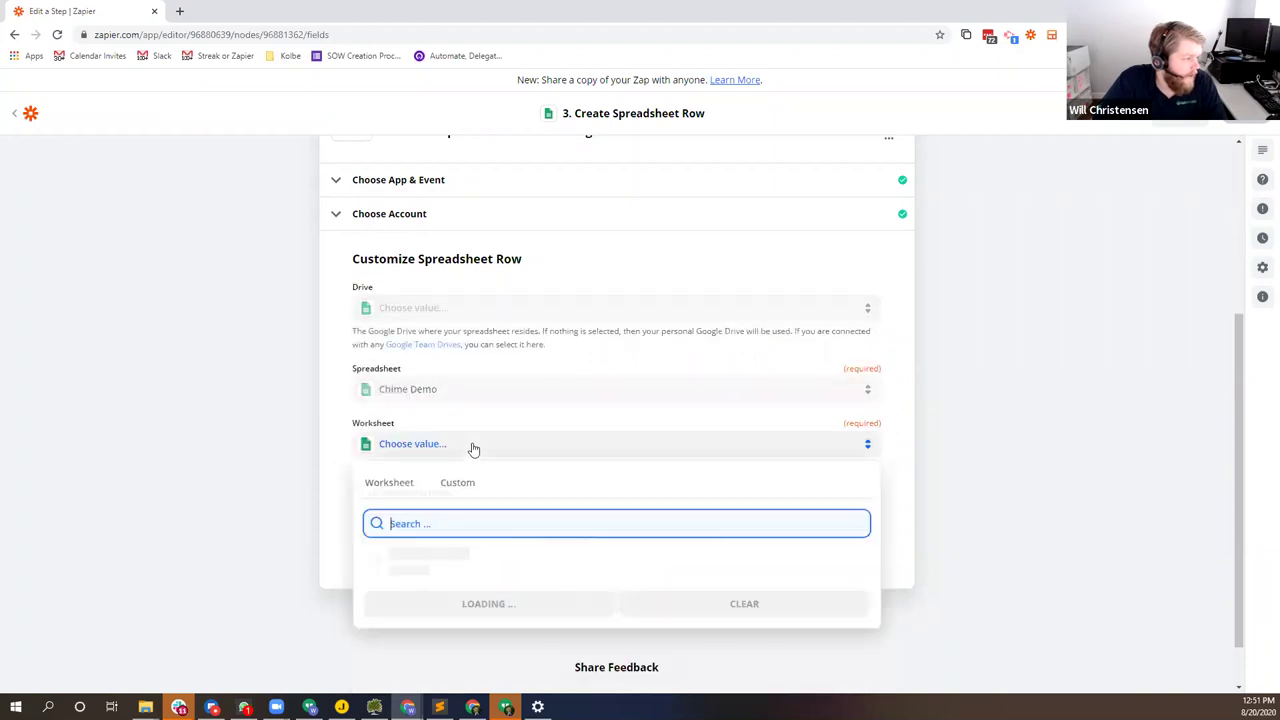
left_click(405, 591)
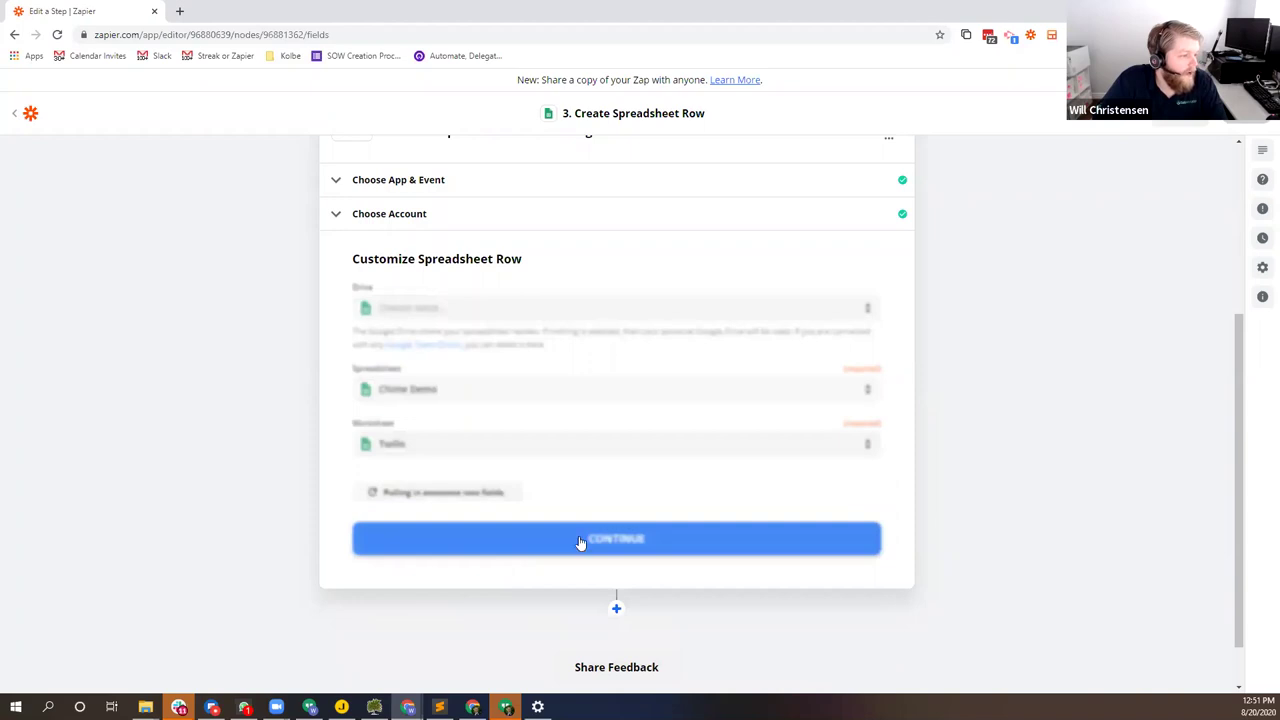
Step: Map Lead Name and Lead Last Name into the Sent Messages field
left_click(396, 496)
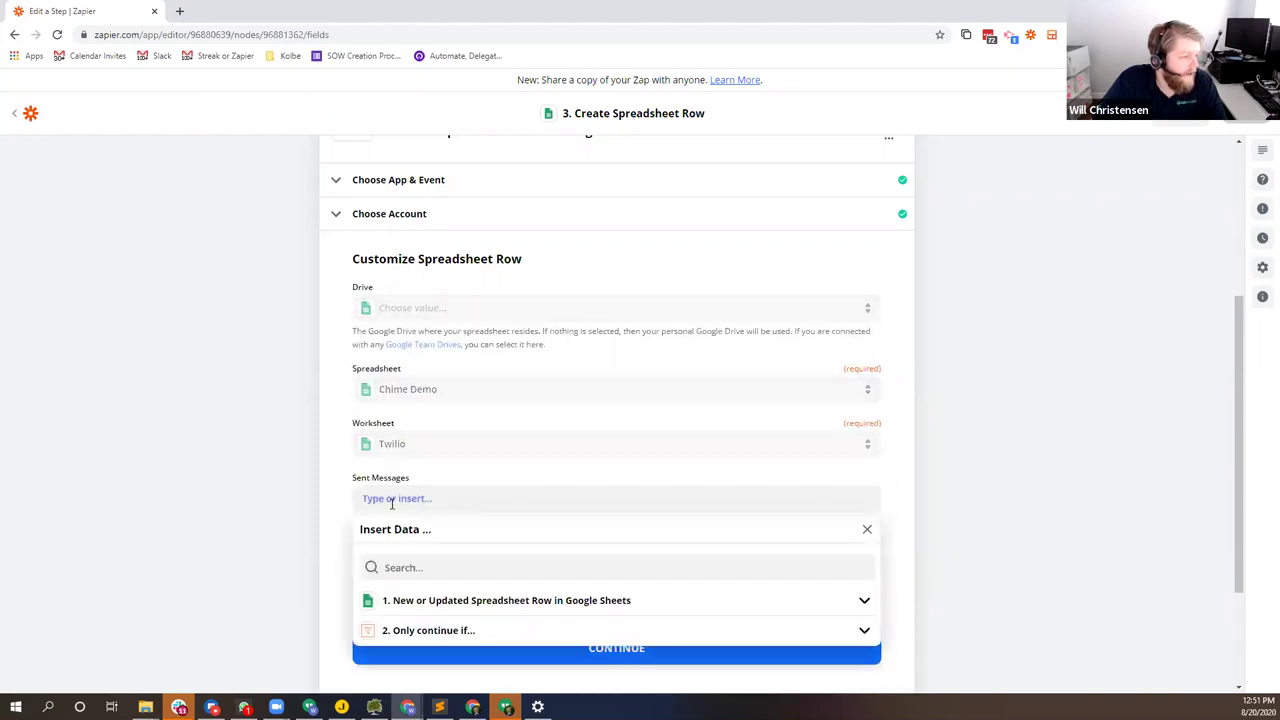
left_click(533, 603)
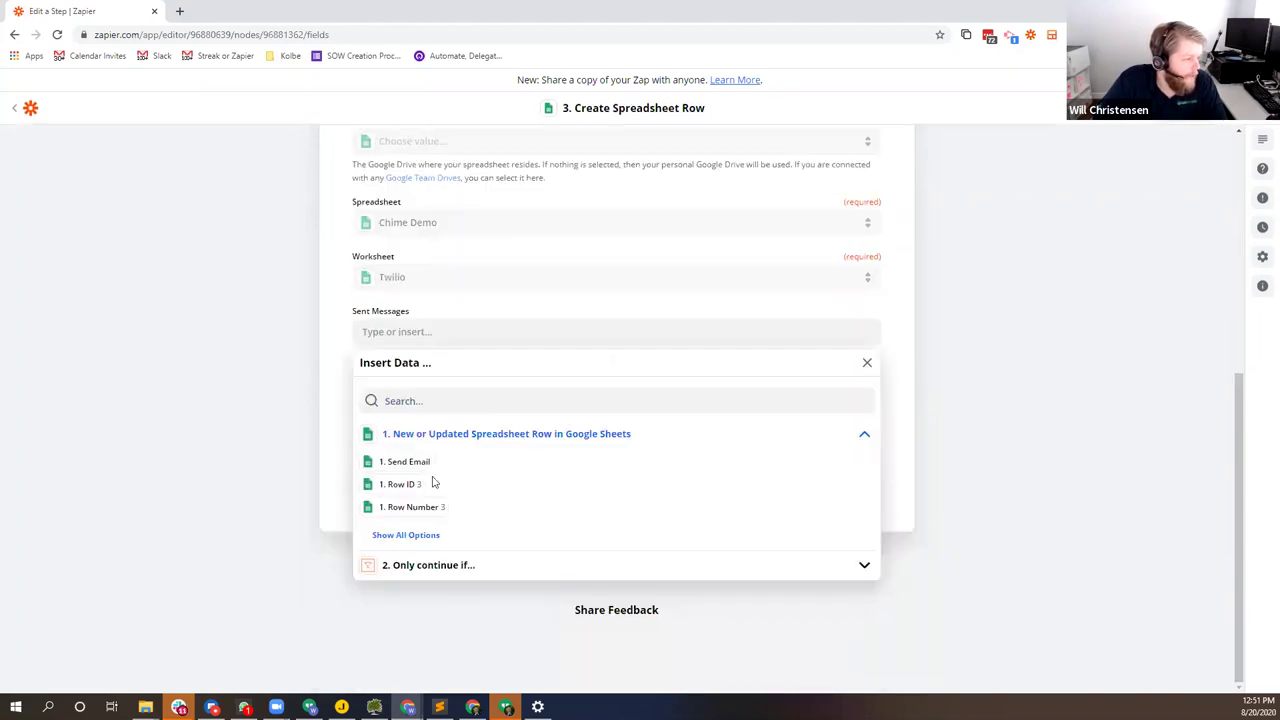
left_click(414, 534)
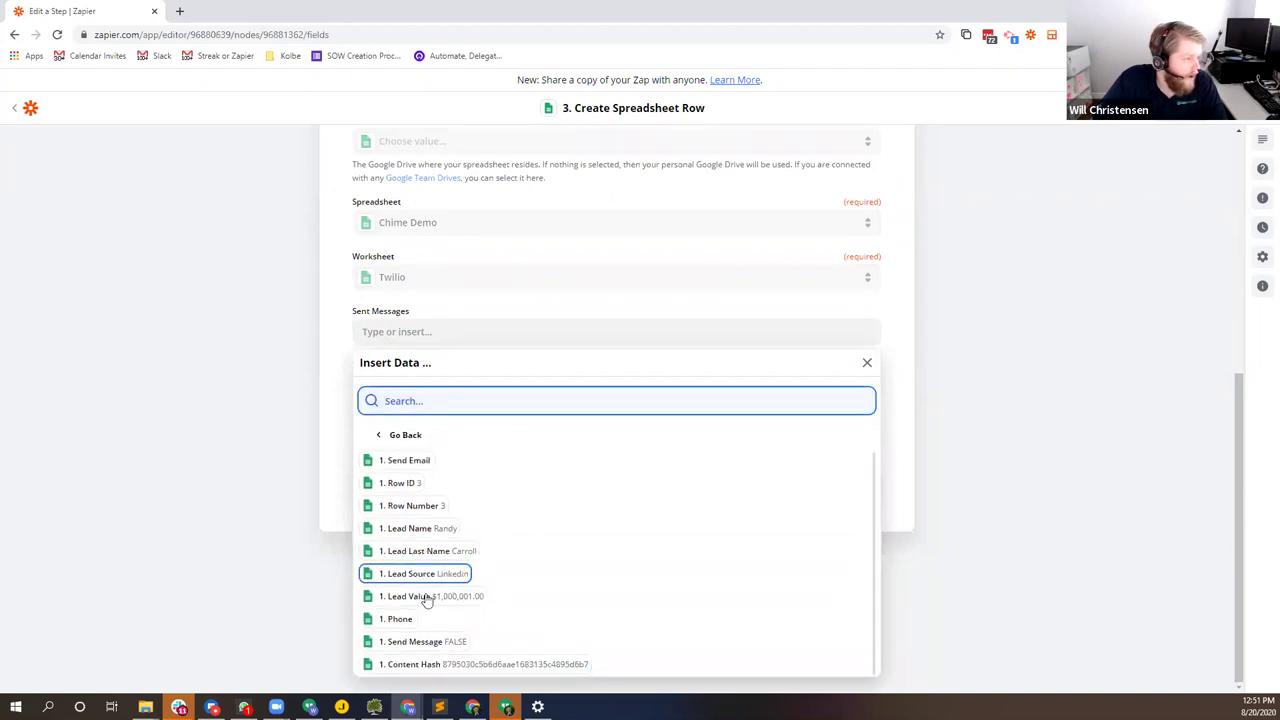
left_click(428, 532)
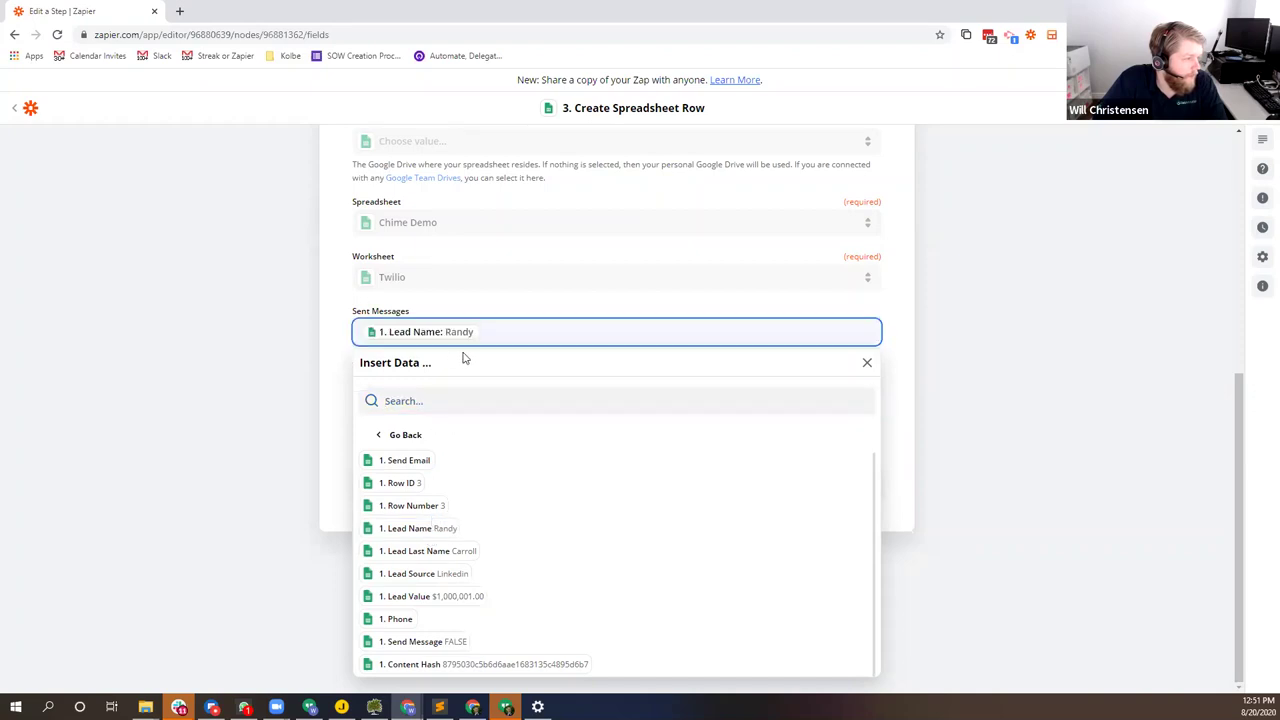
left_click(443, 558)
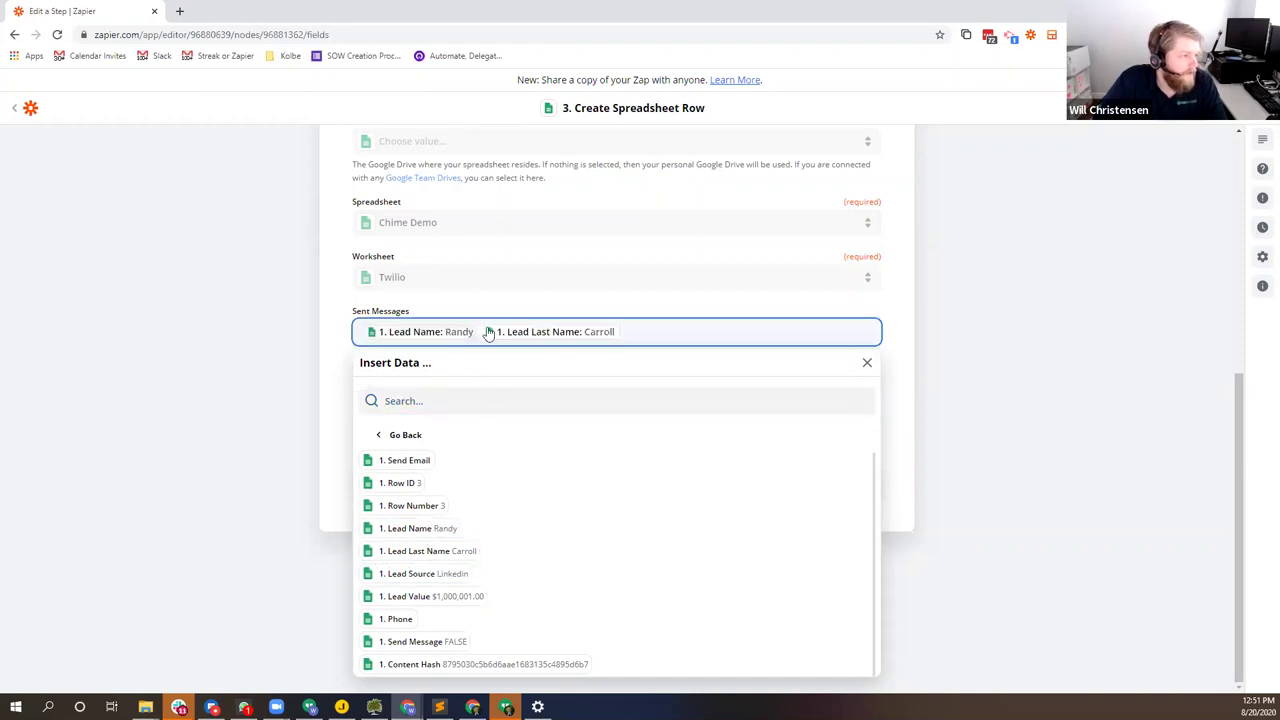
left_click(250, 345)
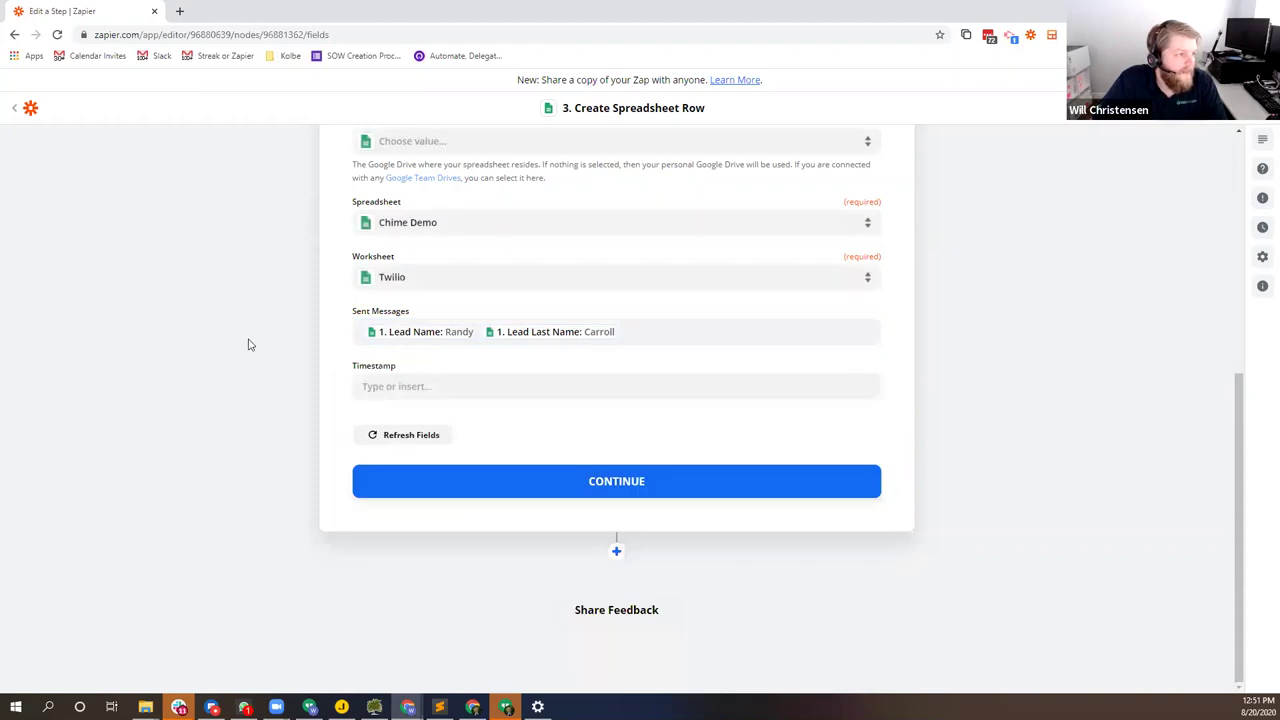
left_click(377, 385)
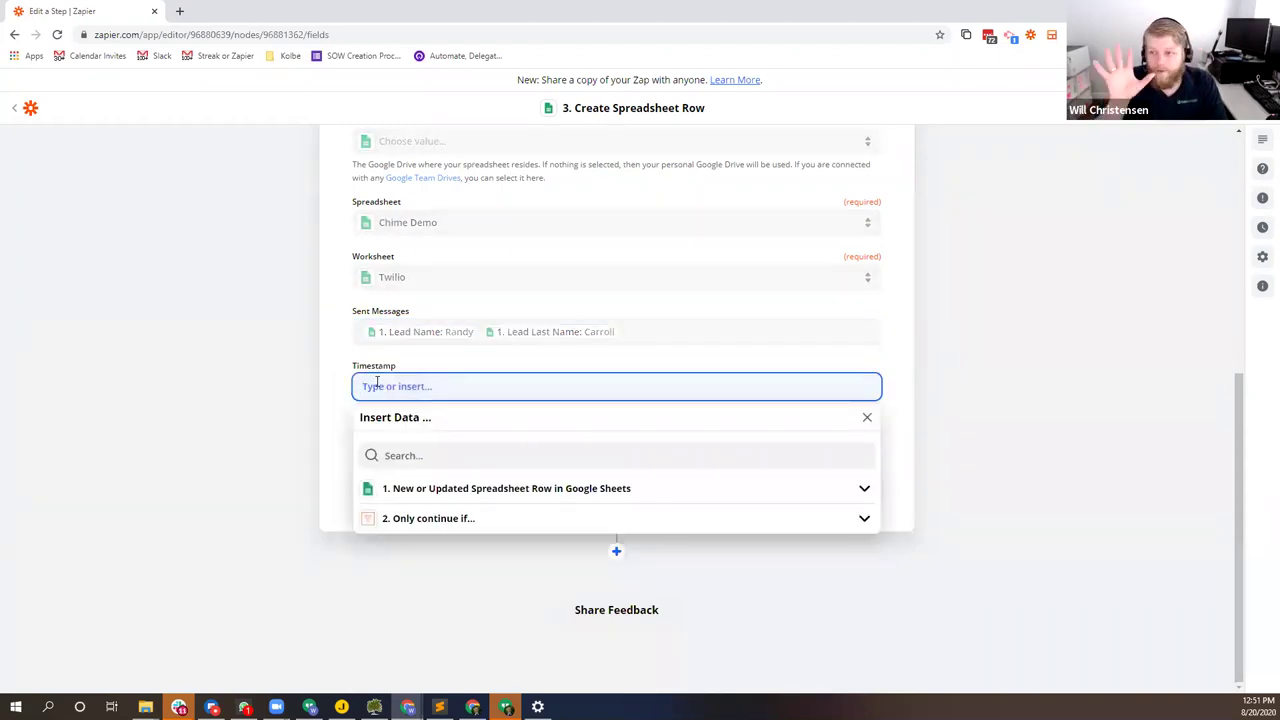
Step: Search Google for 'timesamp zapier field' and open Zapier's timestamp help article
key("ctrl+t")
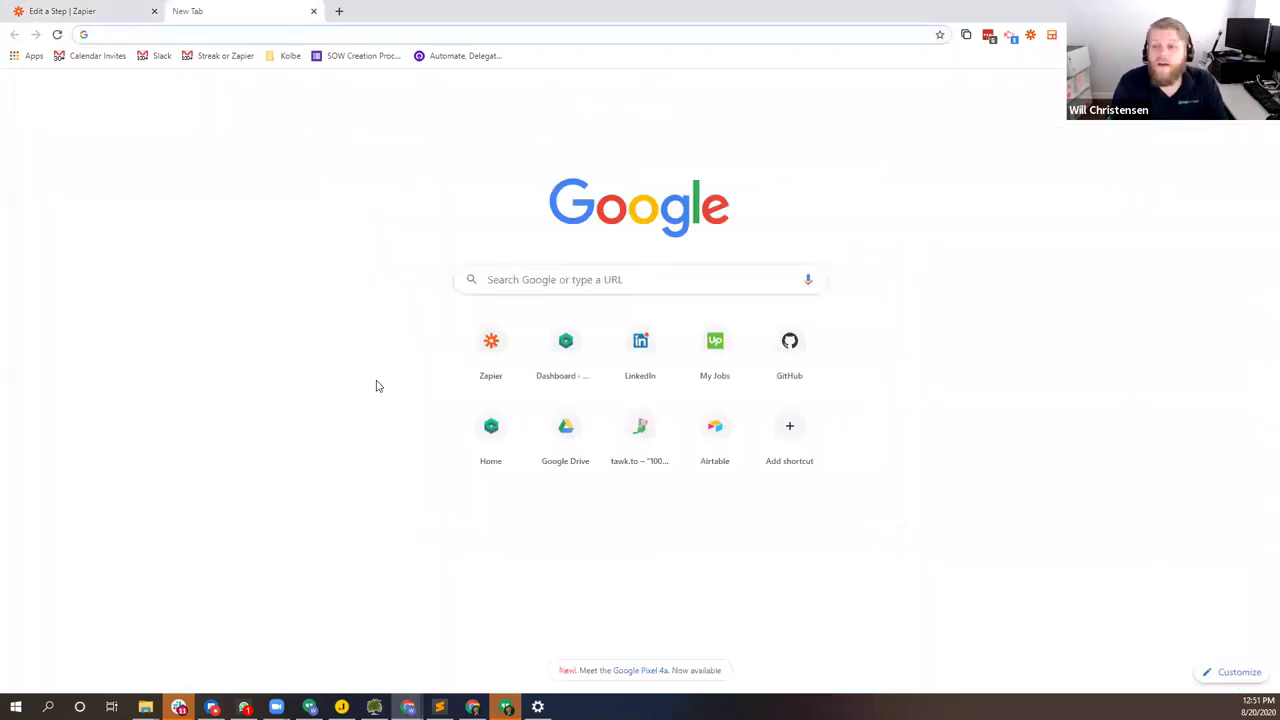
type("timesamp ")
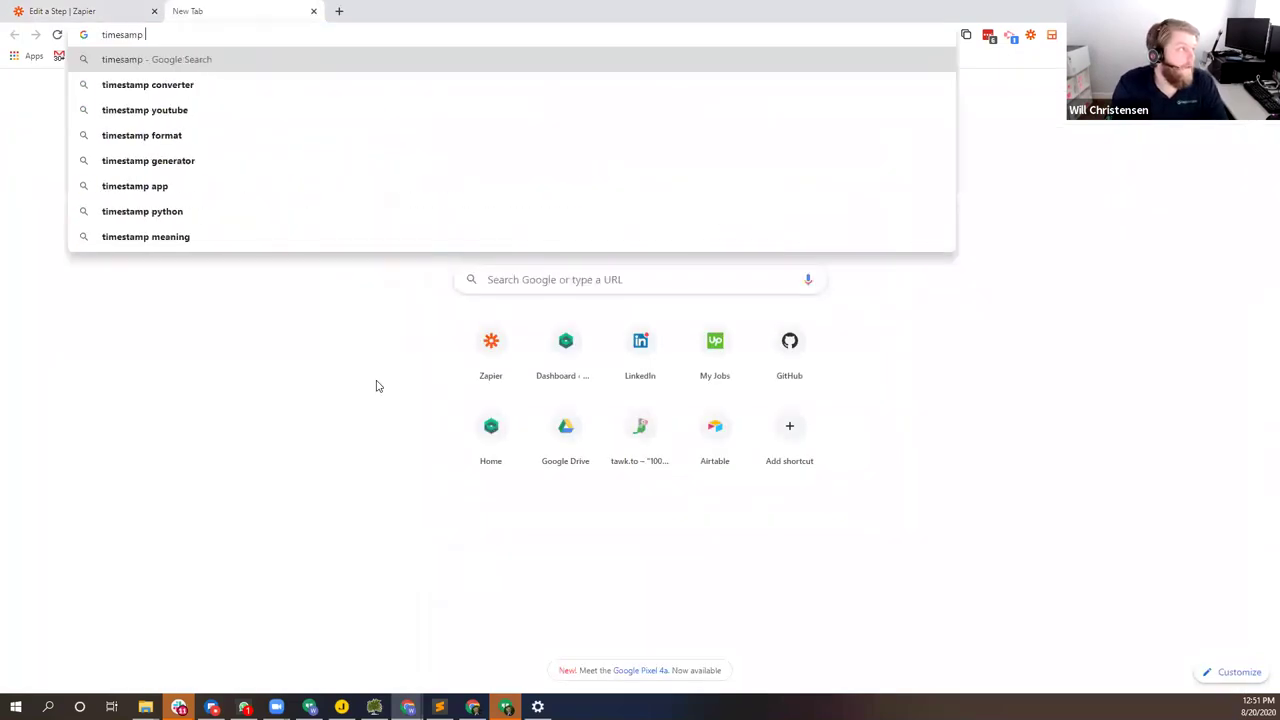
type("zapier field")
key("Return")
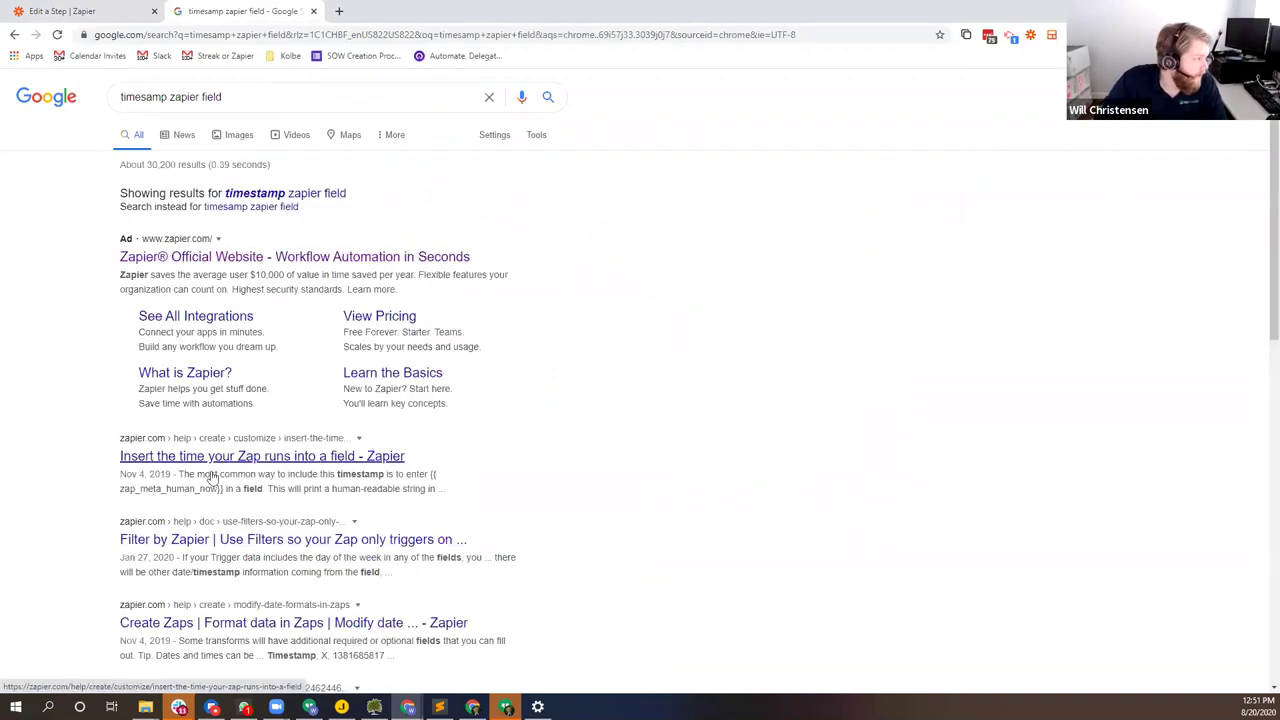
right_click(212, 462)
left_click(252, 470)
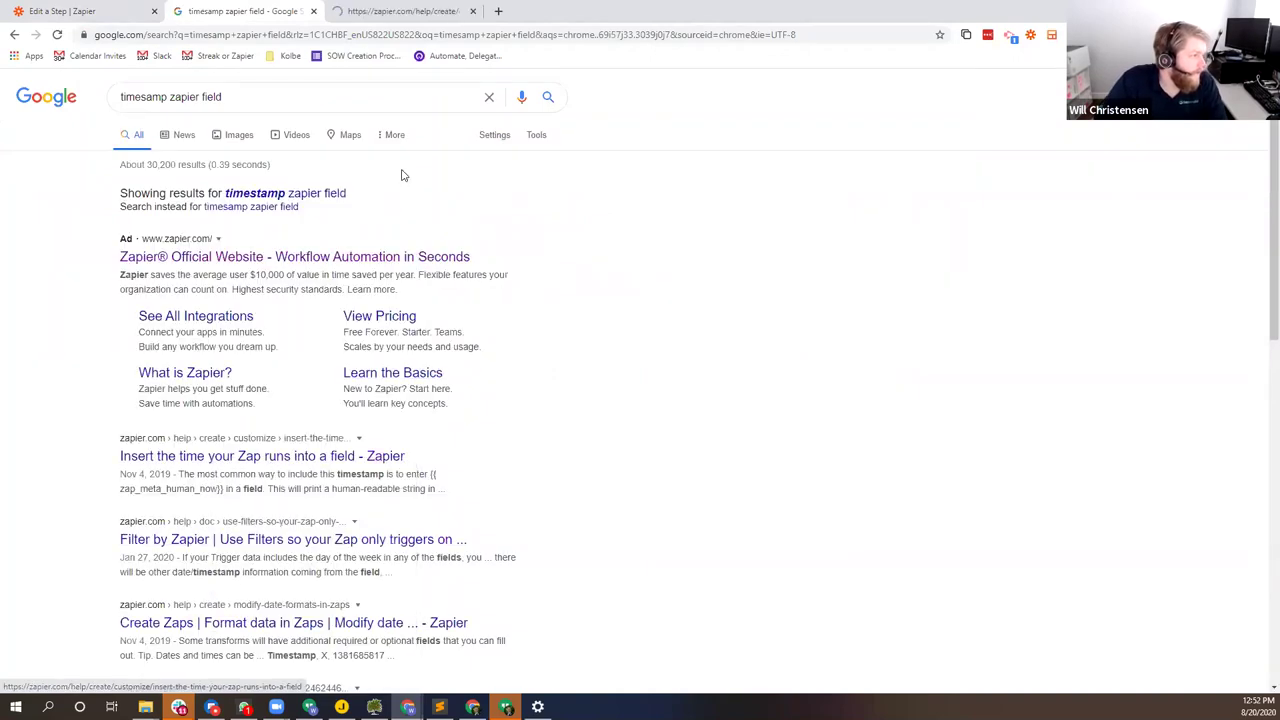
left_click(414, 11)
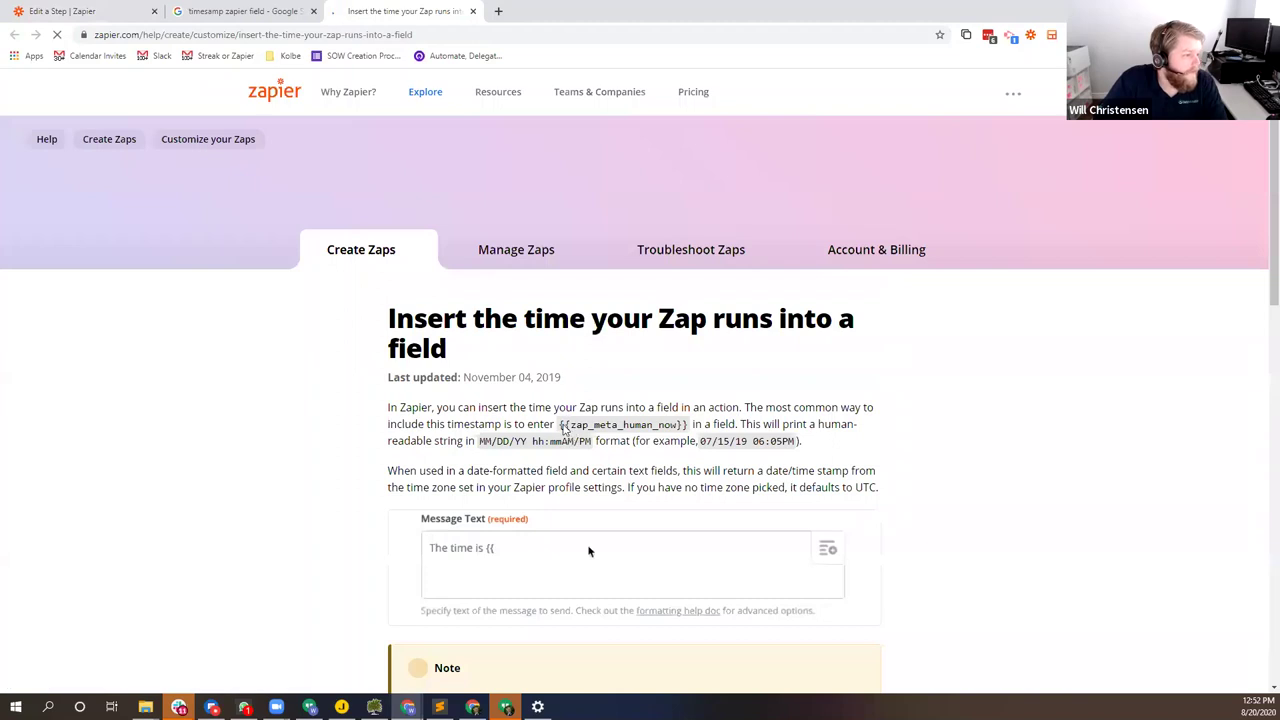
Step: Copy the {{zap_meta_human_now}} code from the article and return to the zap editor
left_click_drag(560, 424, 688, 427)
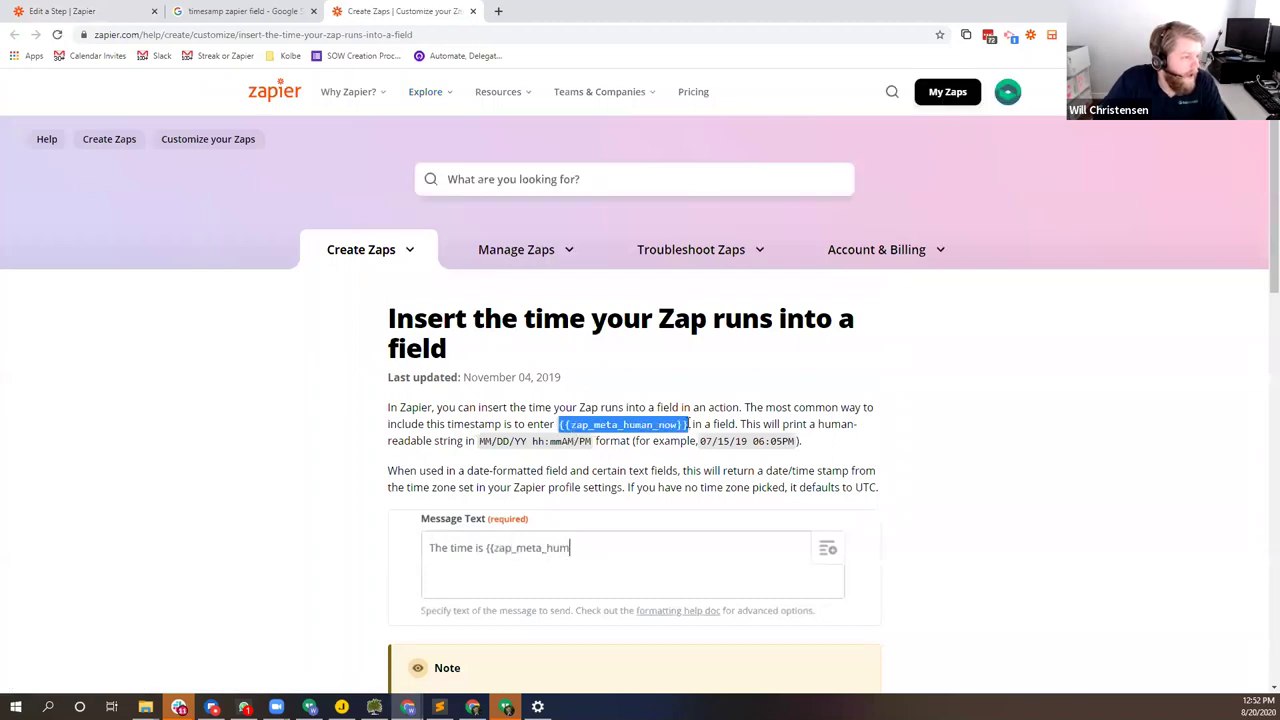
right_click(653, 429)
left_click(678, 436)
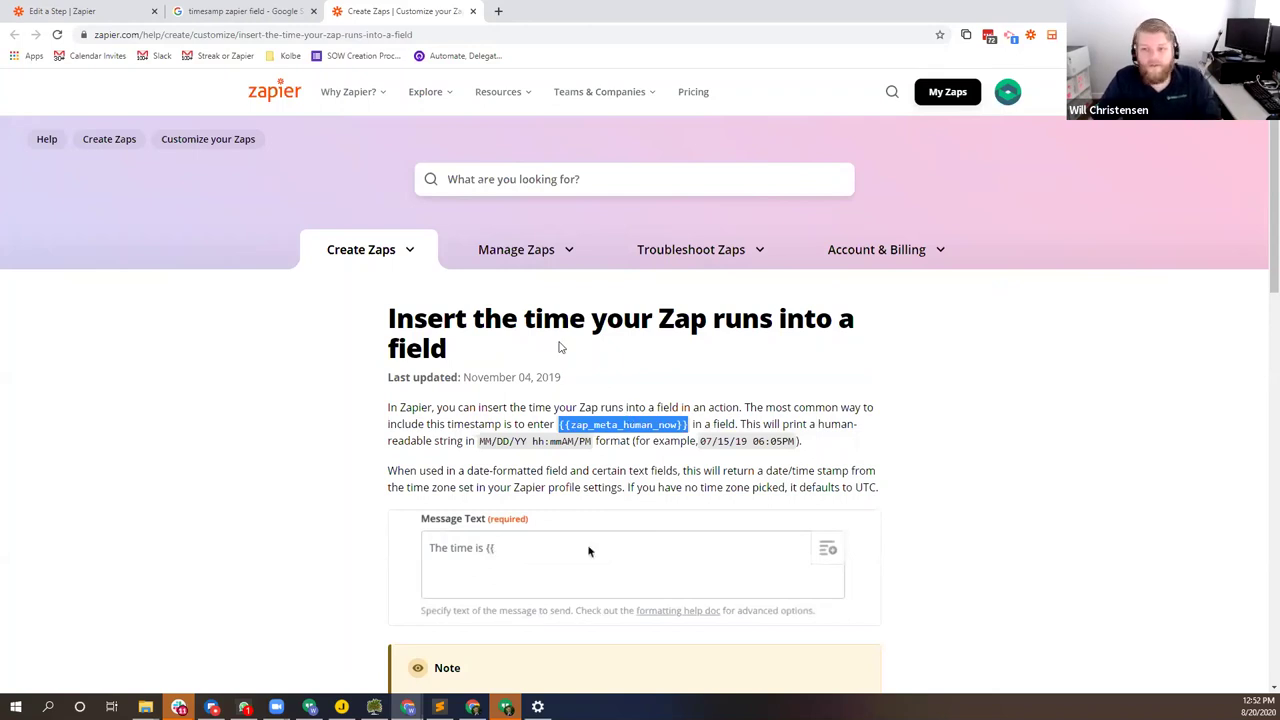
left_click(72, 11)
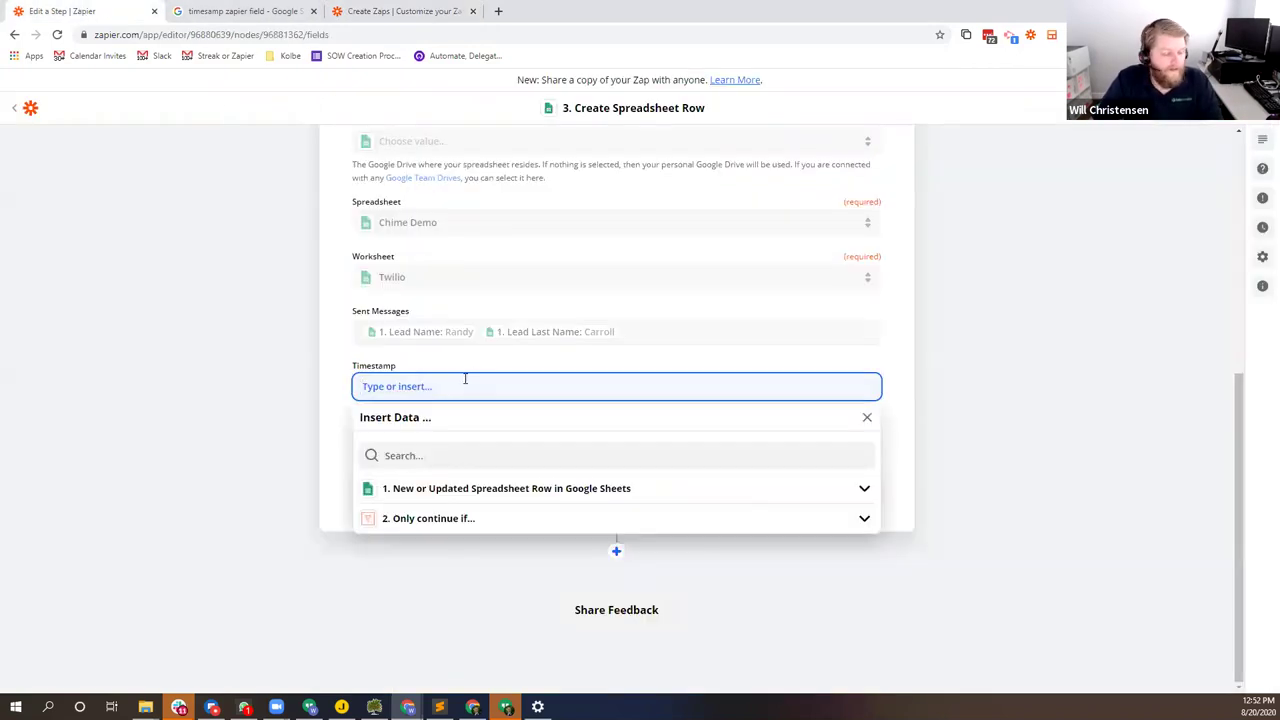
Step: Paste {{zap_meta_human_now}} into the Timestamp field and continue to the step test
key("ctrl+v")
left_click(283, 376)
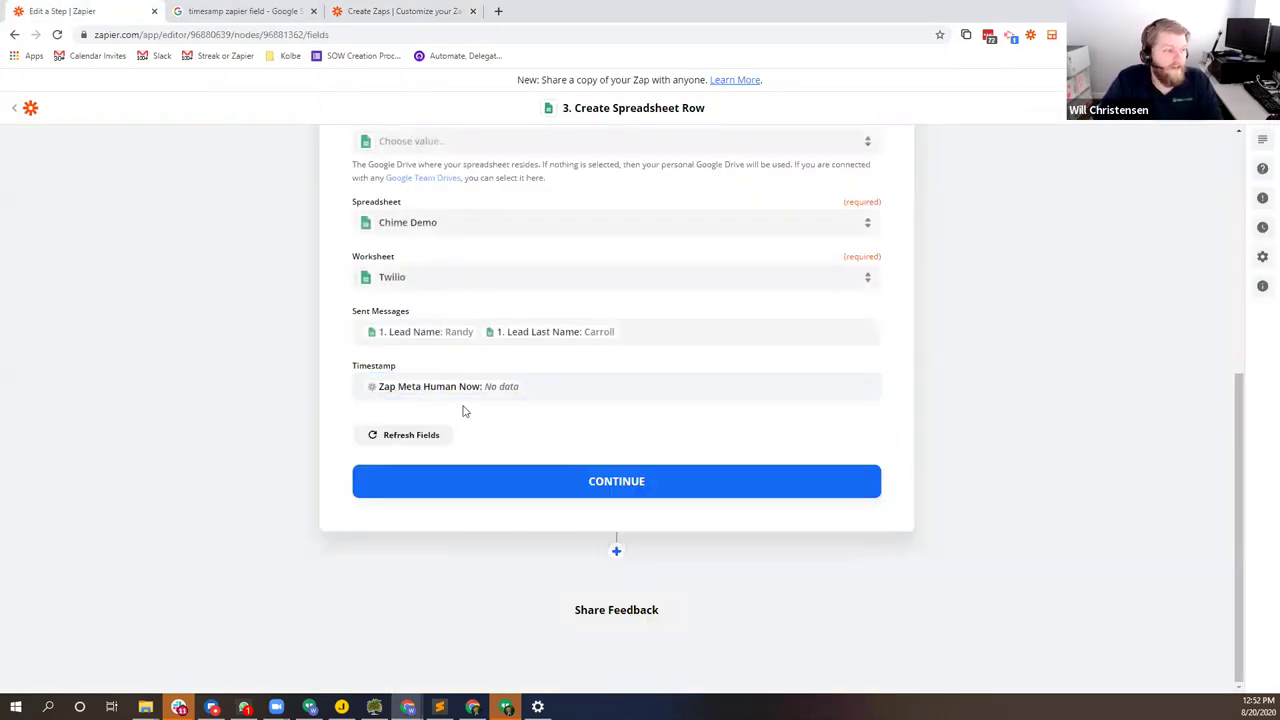
left_click(561, 387)
left_click(488, 488)
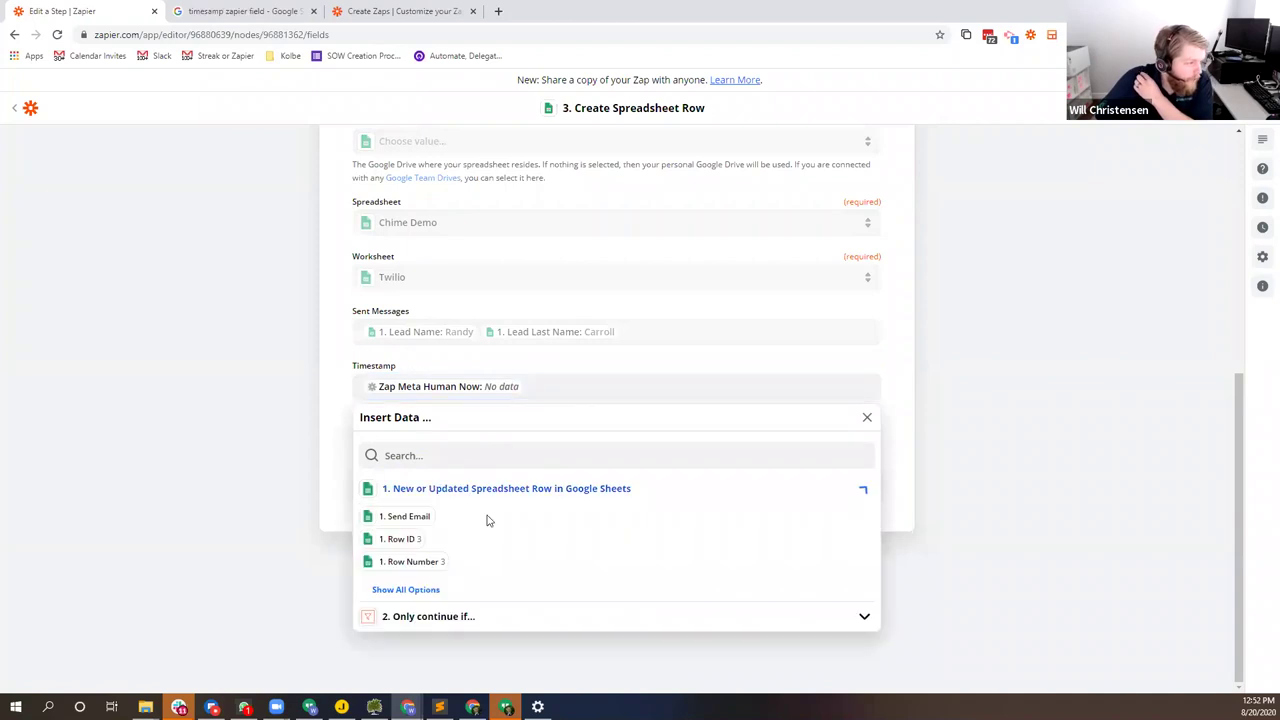
left_click(423, 588)
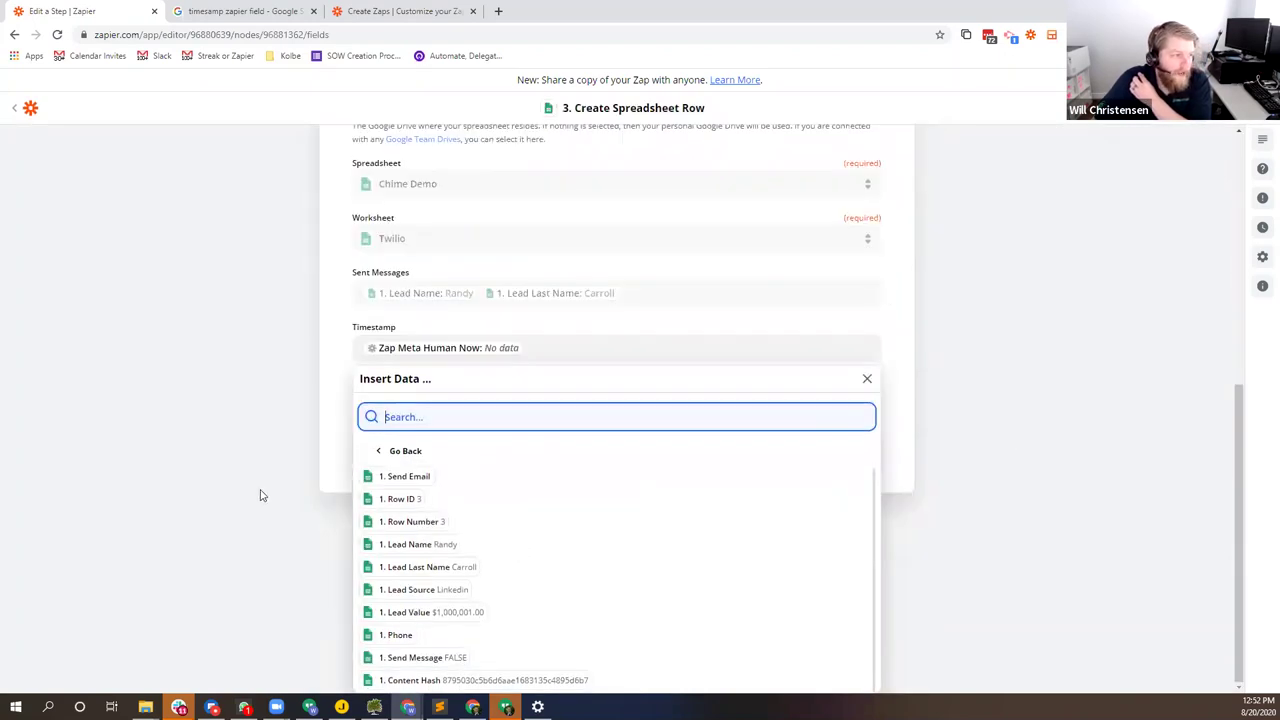
left_click(260, 495)
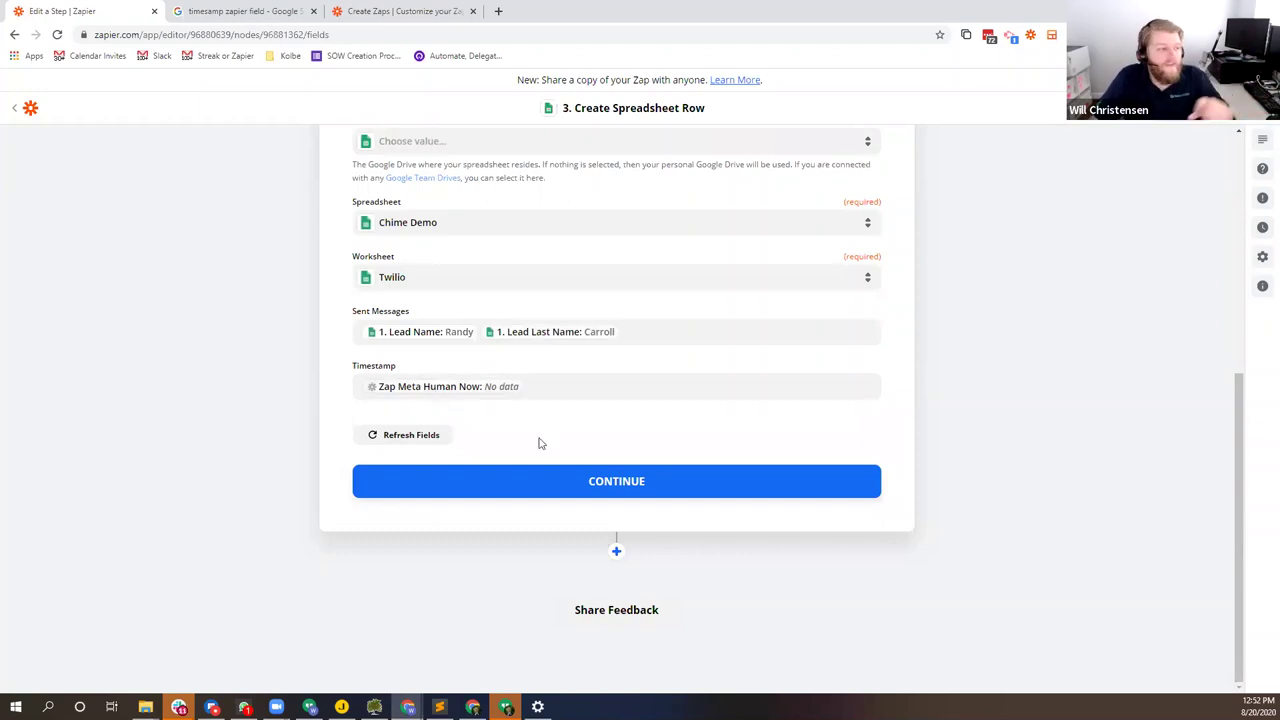
left_click(547, 483)
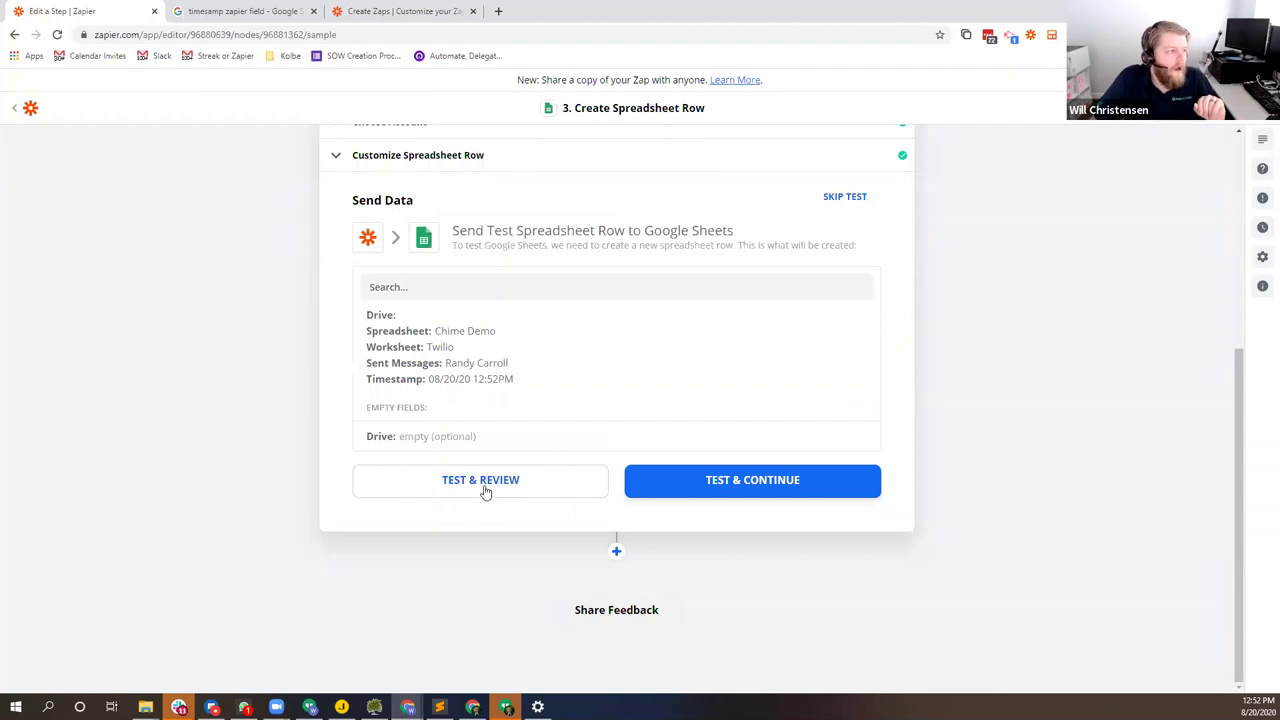
Step: Send a test row to Google Sheets and widen columns A and B of the Twilio sheet to view it
left_click(484, 486)
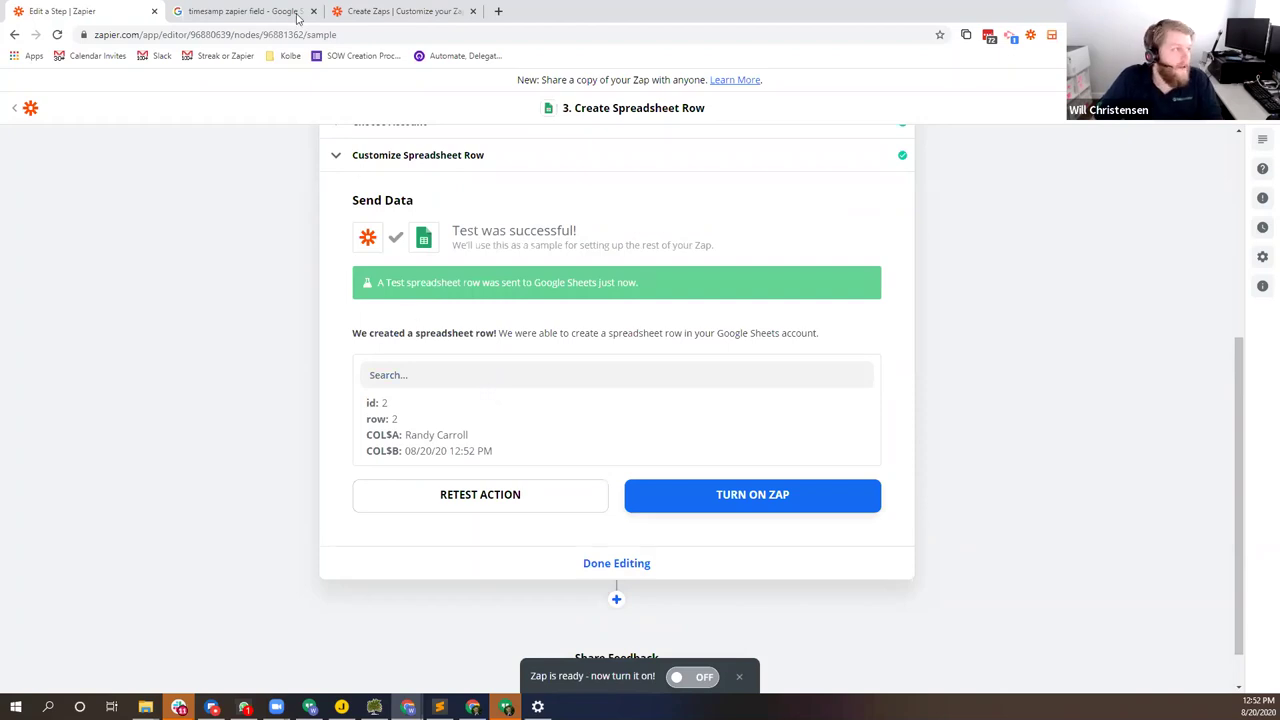
key("alt+Tab")
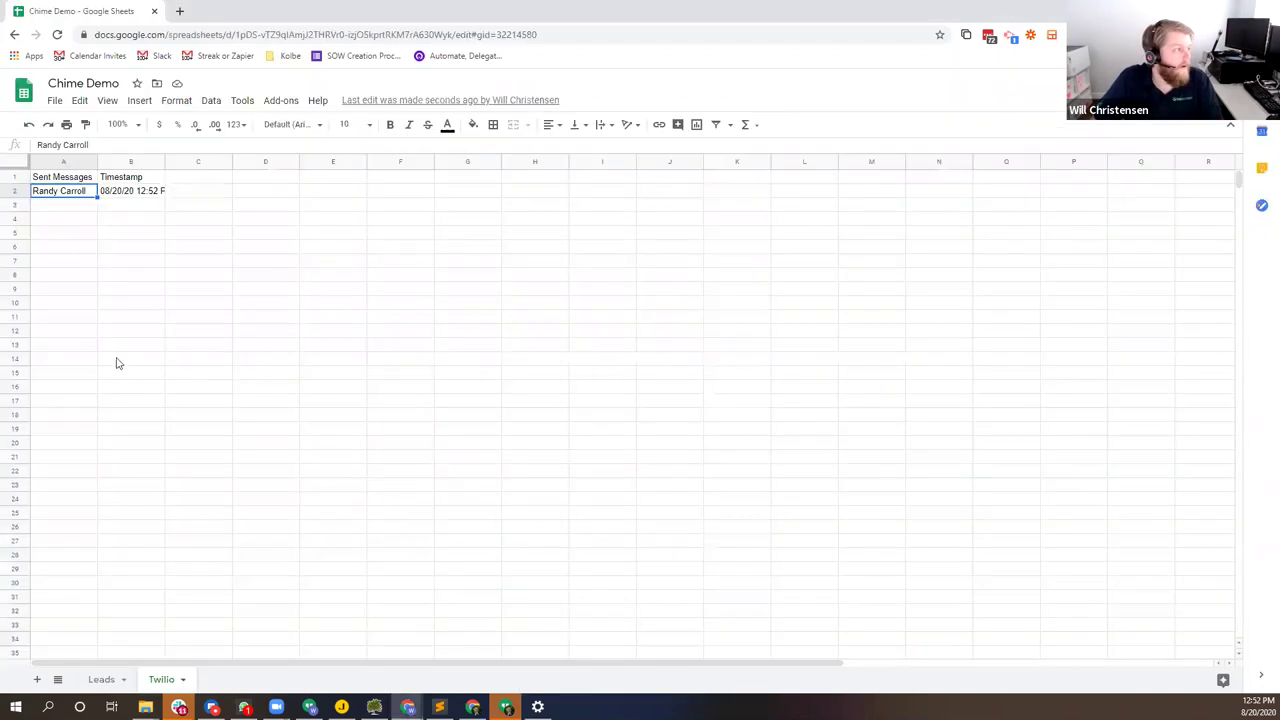
left_click_drag(165, 161, 262, 161)
left_click_drag(97, 158, 150, 160)
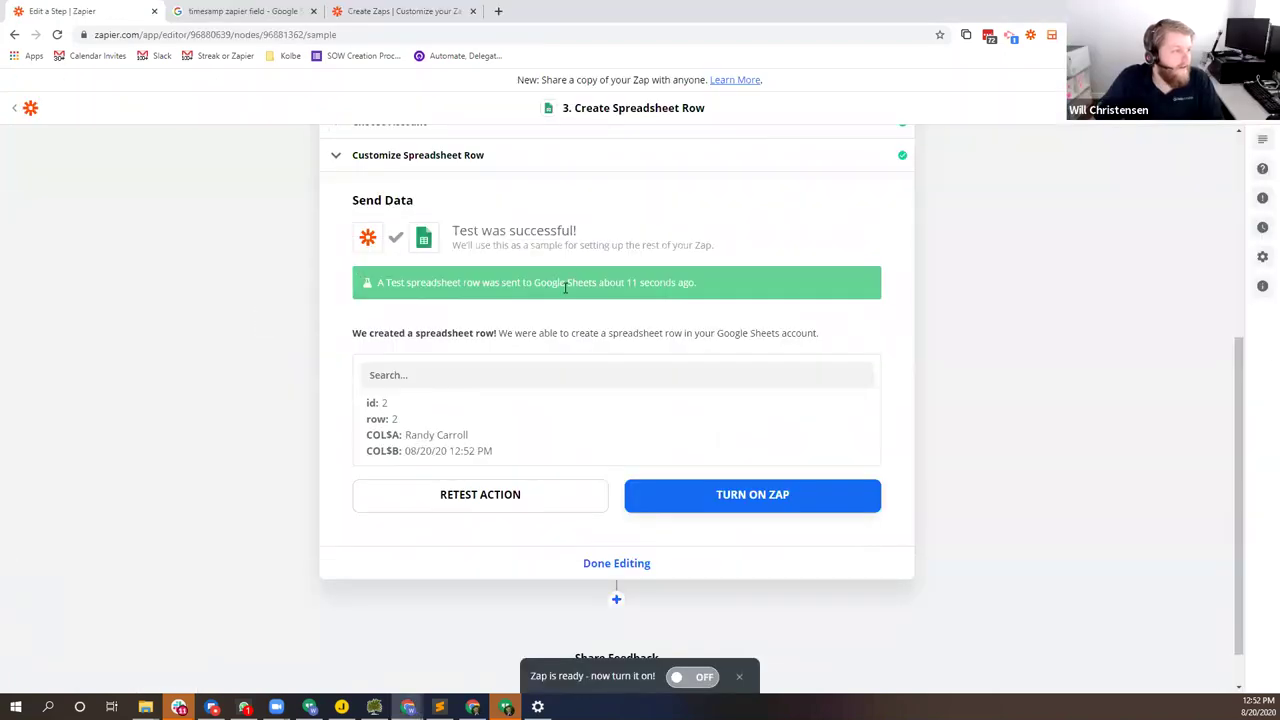
scroll(565, 287, "up", 4)
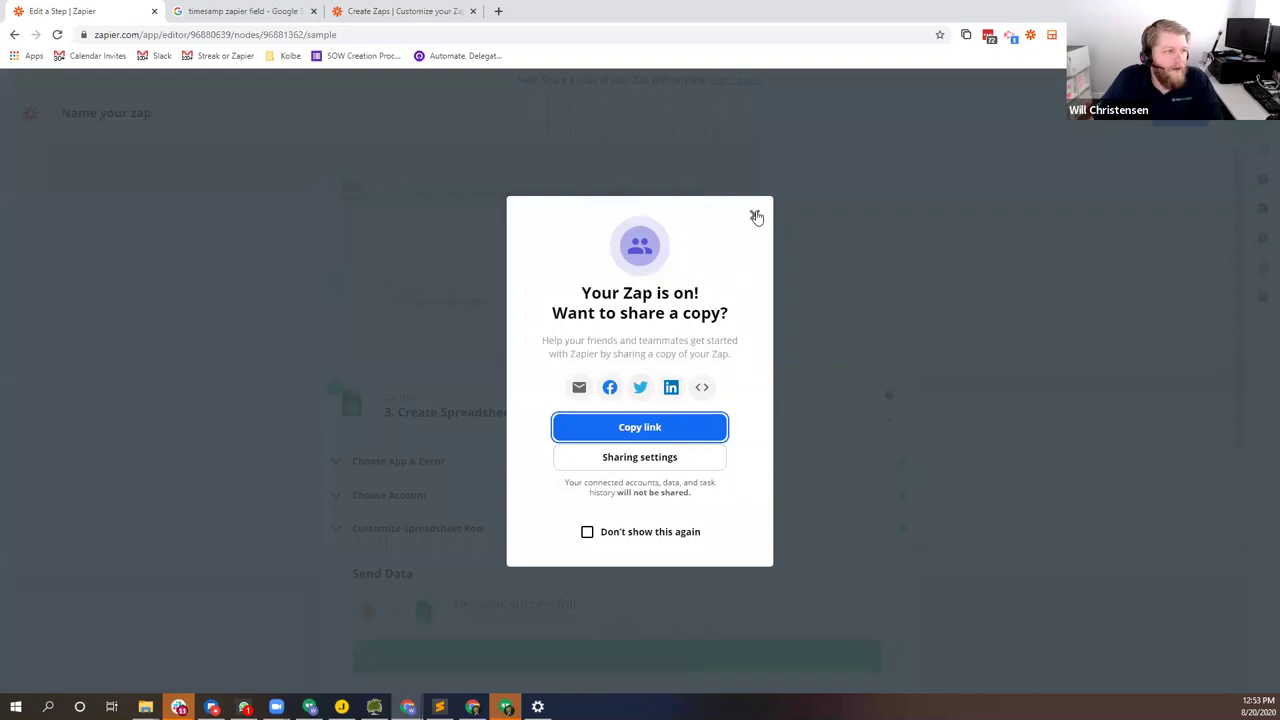
Step: Dismiss the sharing prompt and tick Send Message in F2 on the Leads sheet
left_click(754, 214)
key("alt+Tab")
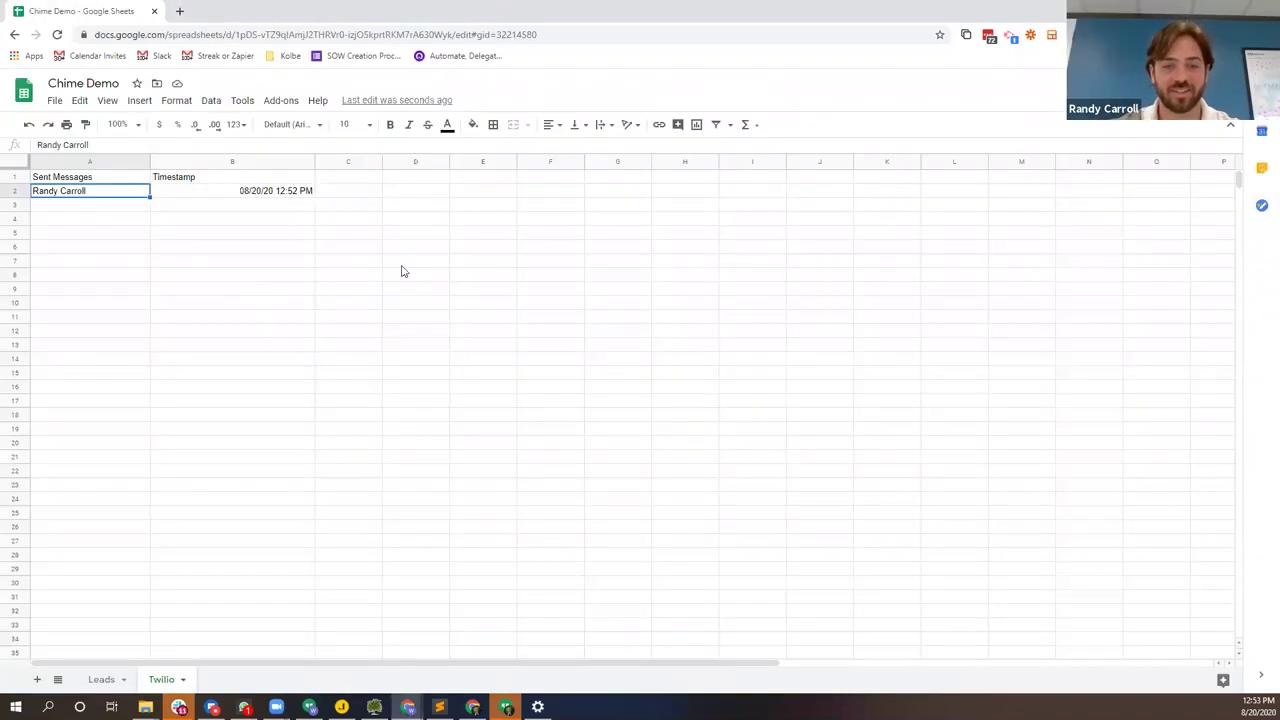
left_click(100, 680)
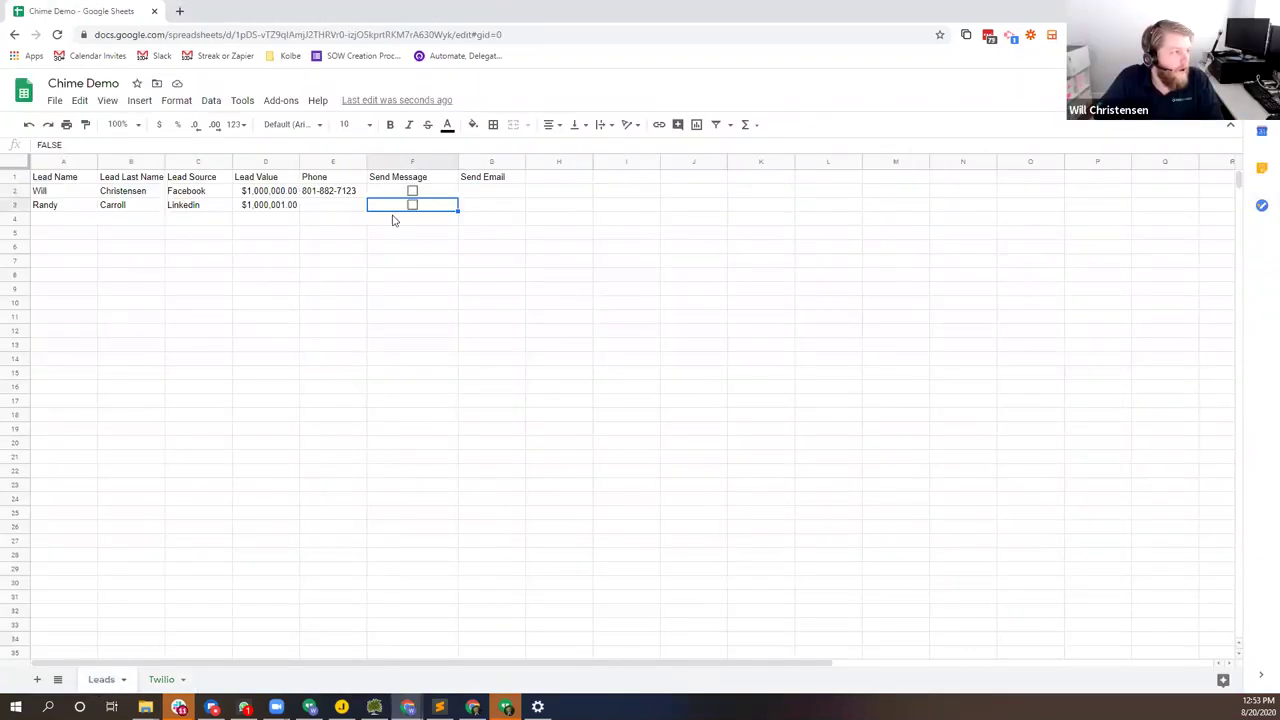
left_click(412, 193)
Step: Check the Twilio sheet for a newly logged row, then return to Zapier
left_click(162, 680)
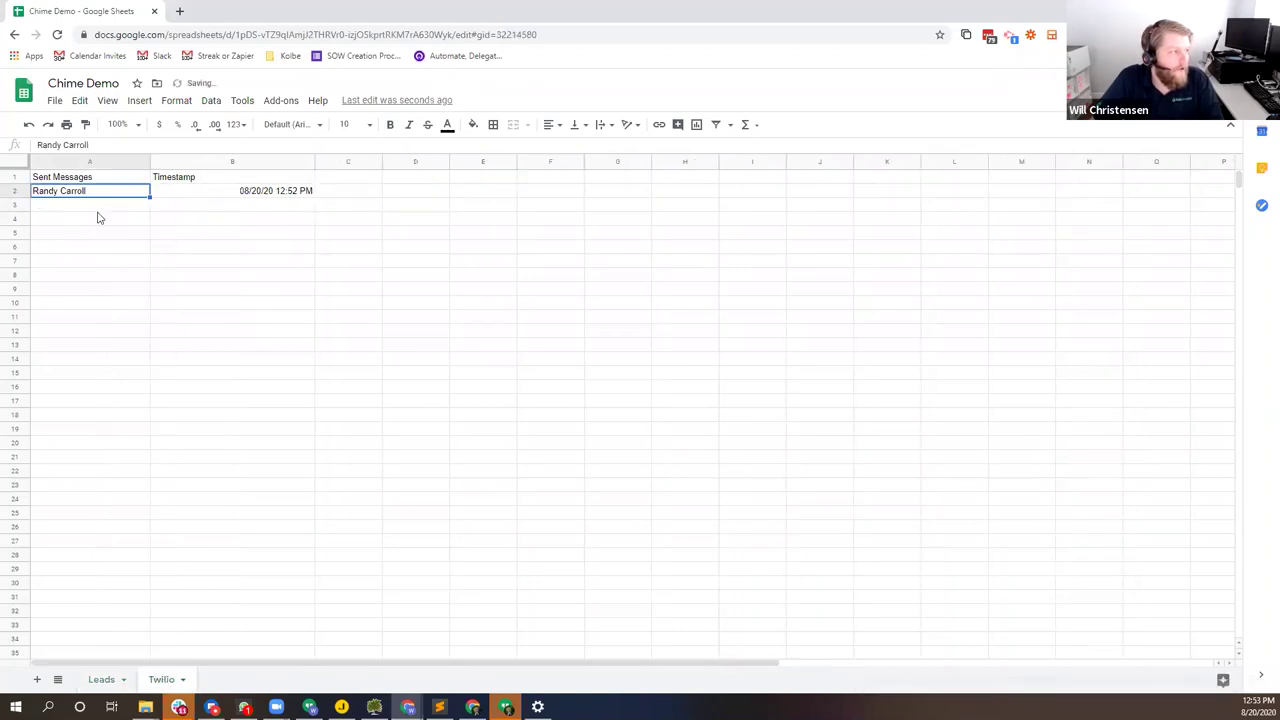
left_click(101, 680)
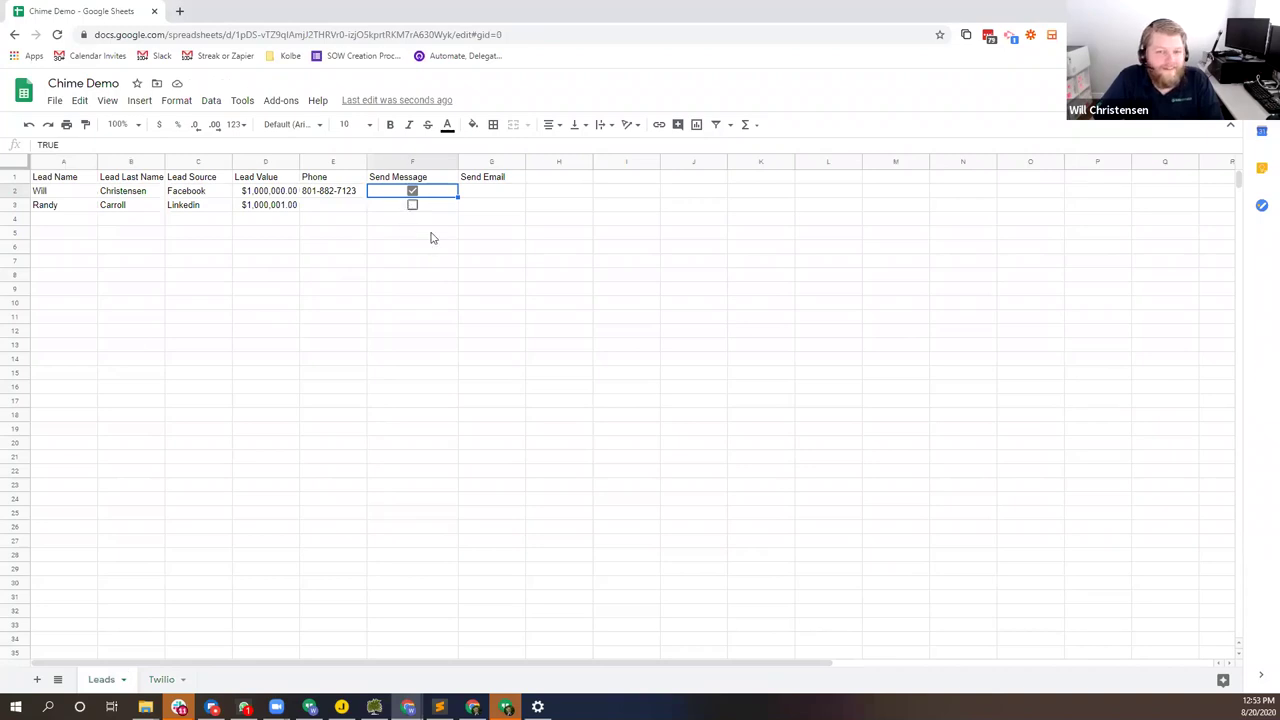
left_click(166, 679)
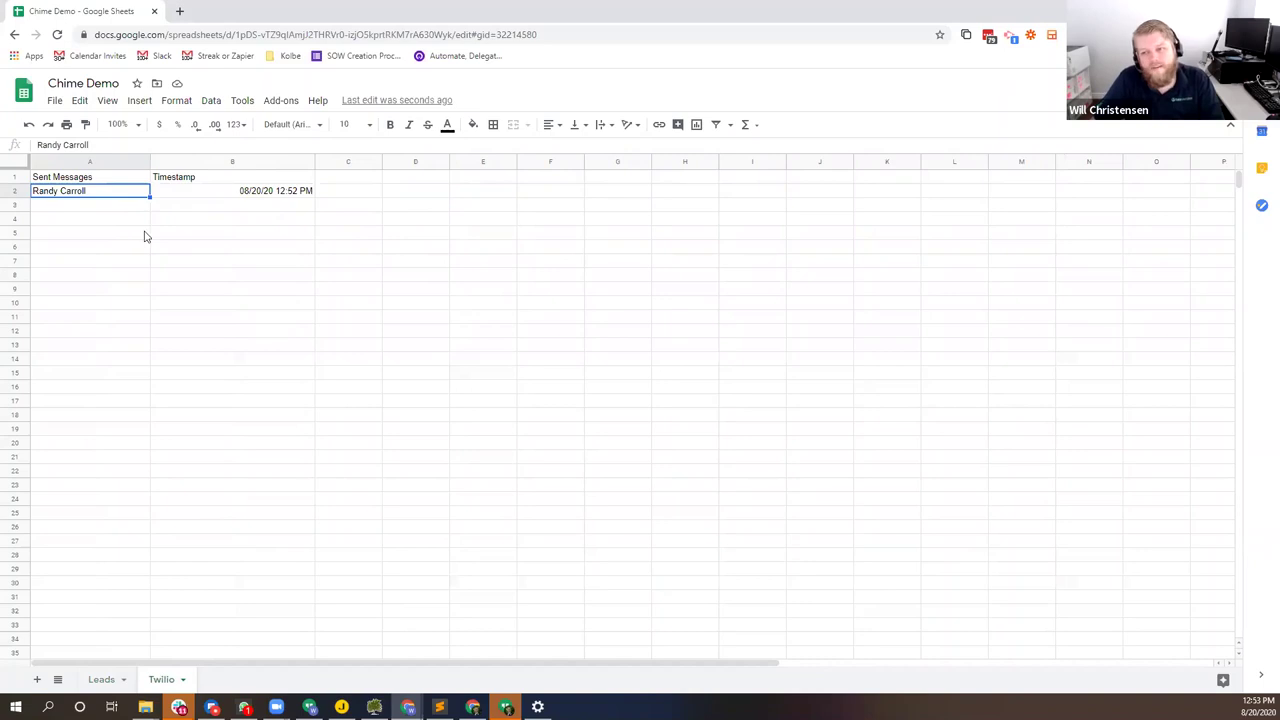
key("alt+Tab")
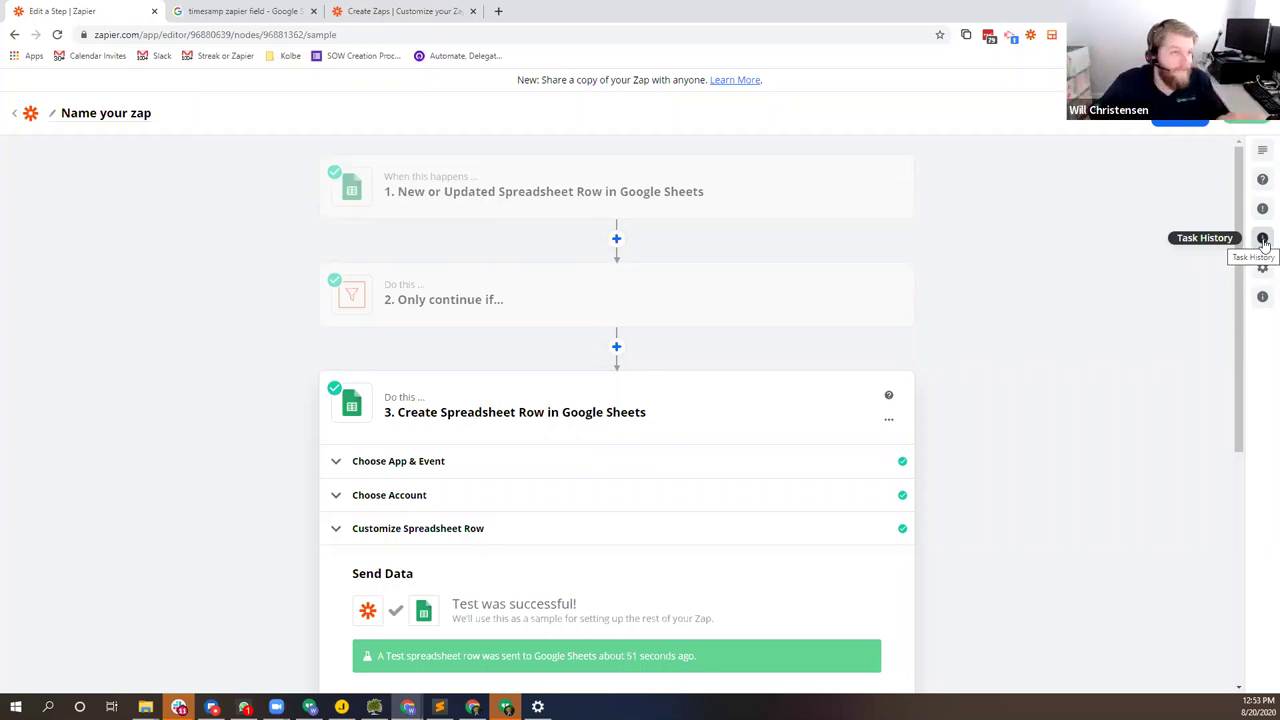
Step: Open the zap's Task History and refresh it twice; no tasks are found
left_click(1262, 240)
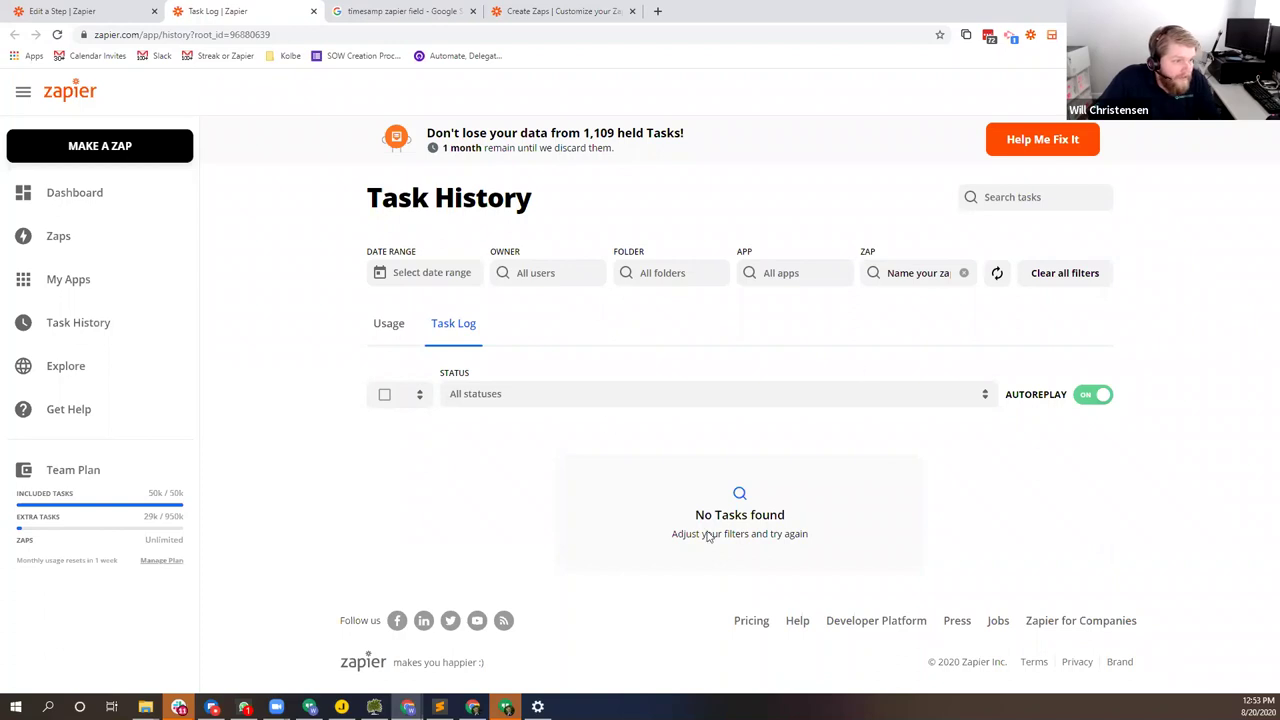
left_click(997, 275)
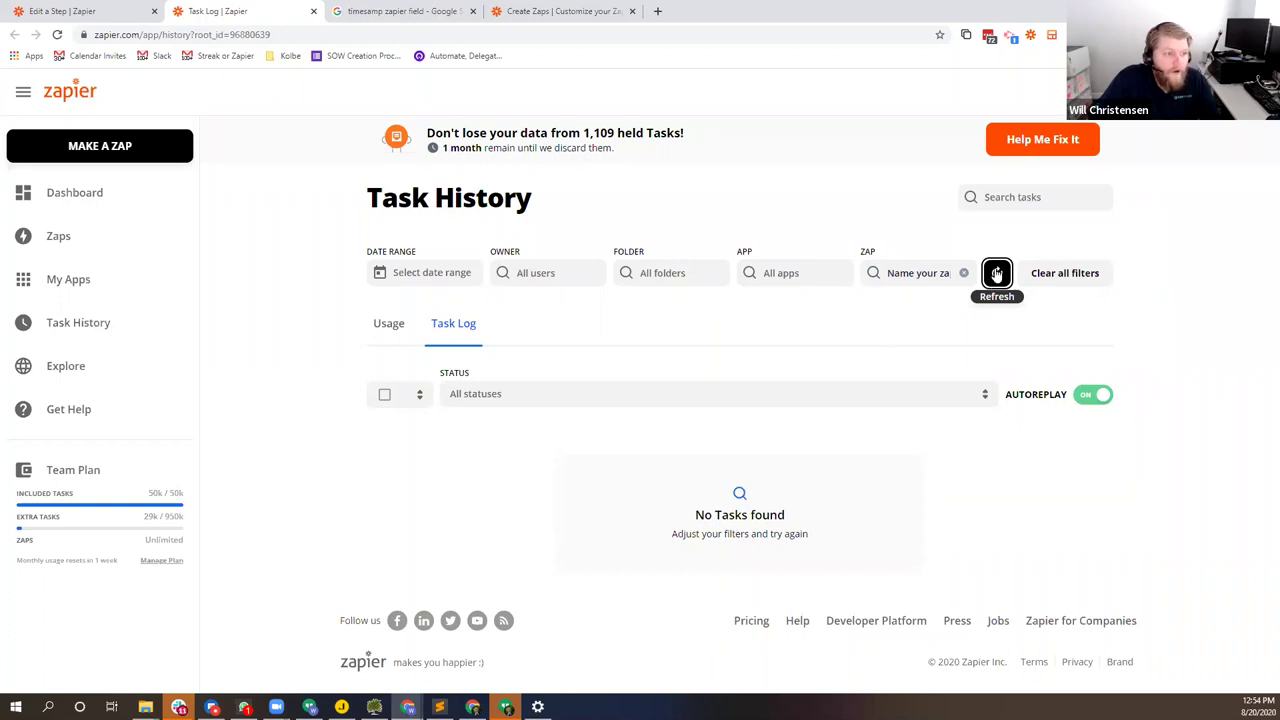
left_click(997, 274)
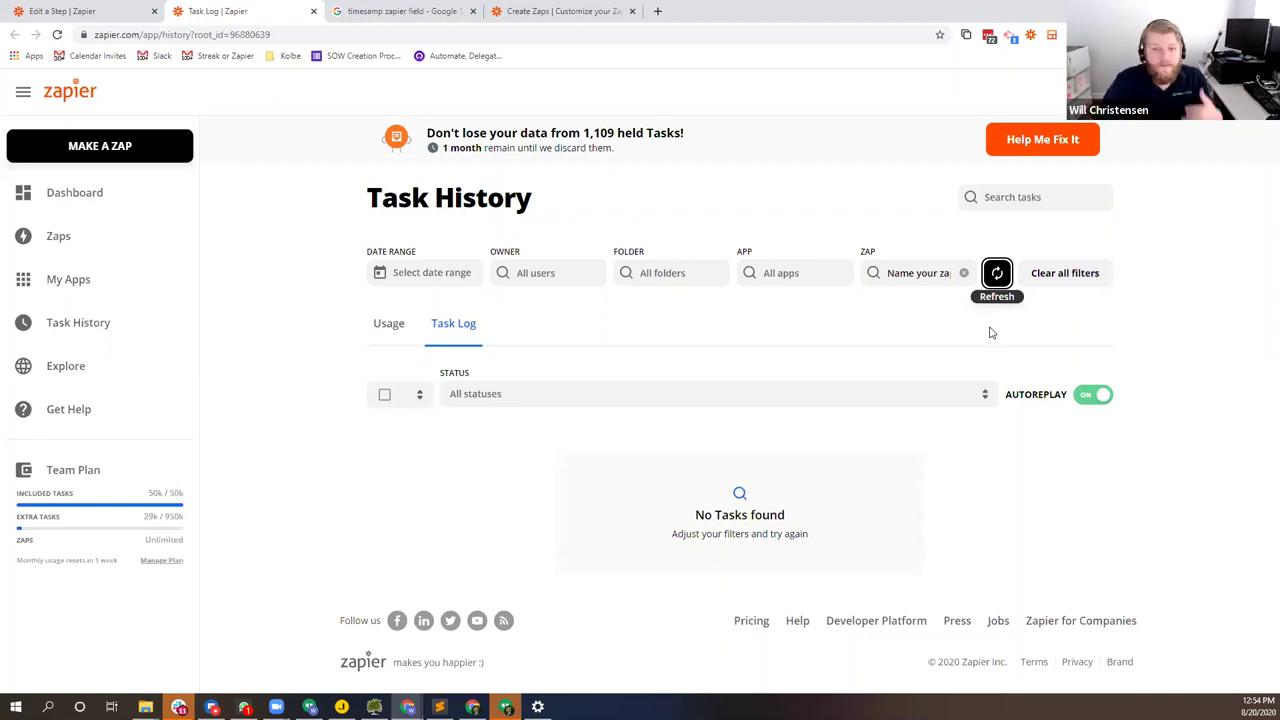
Step: Back in the zap editor, open the zap's settings and close them again
left_click(108, 10)
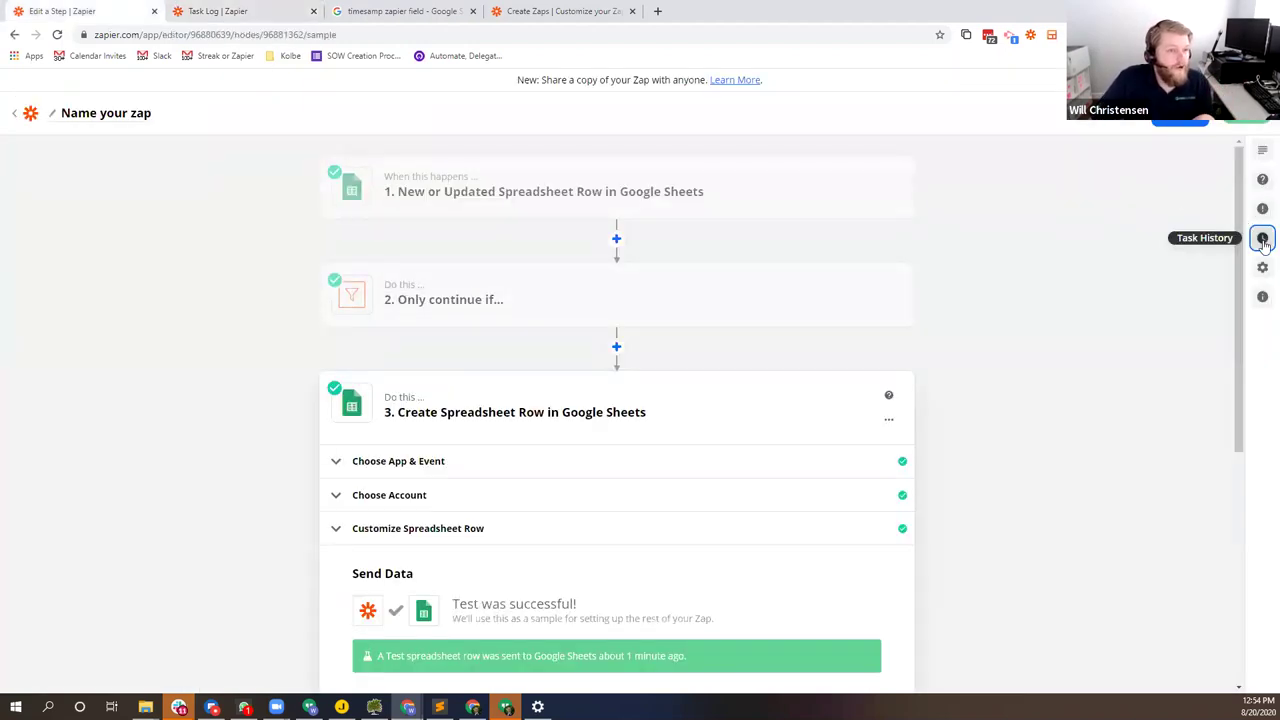
left_click(1262, 267)
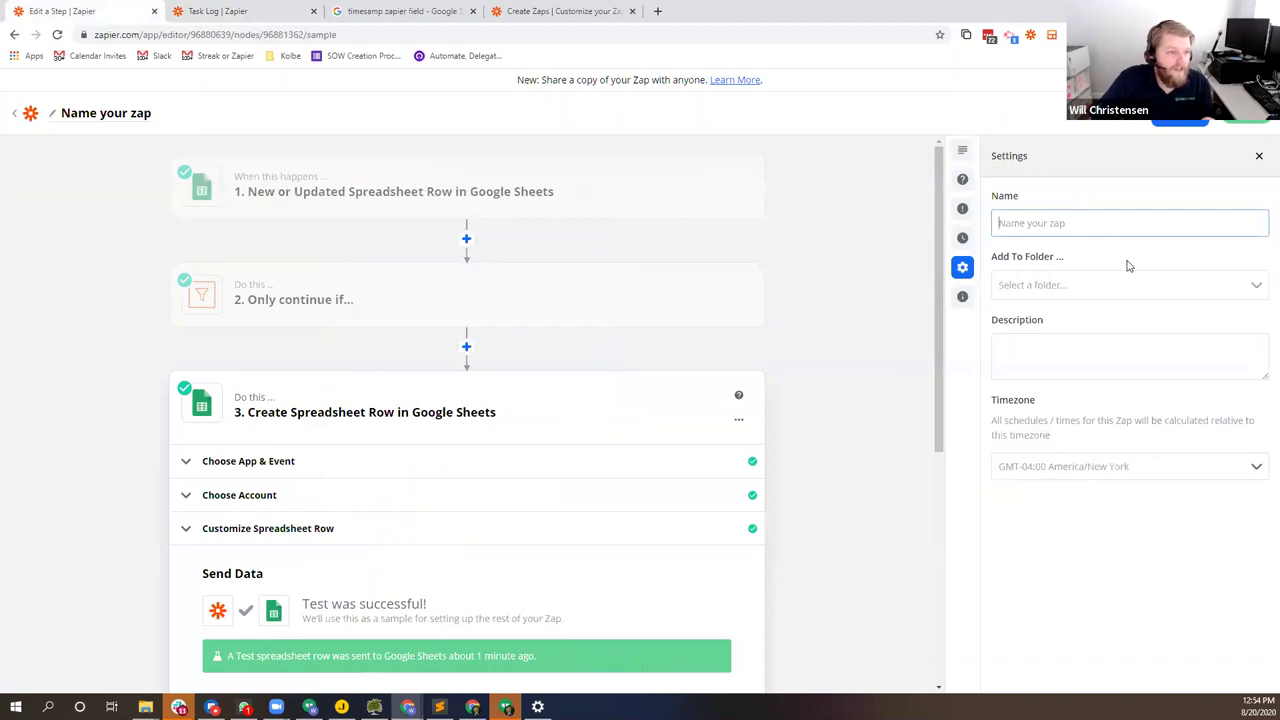
left_click(1259, 157)
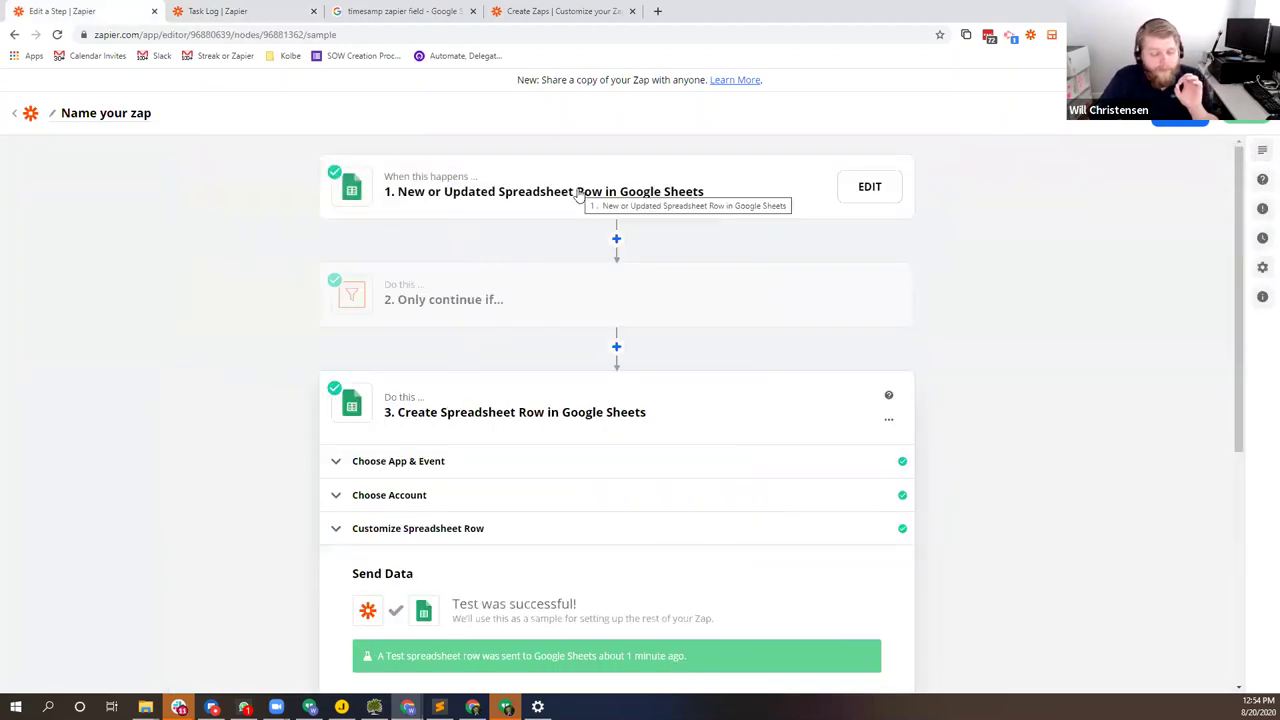
Step: On the Leads sheet, tick the Send Message checkbox for the second lead in F3
key("alt+Tab")
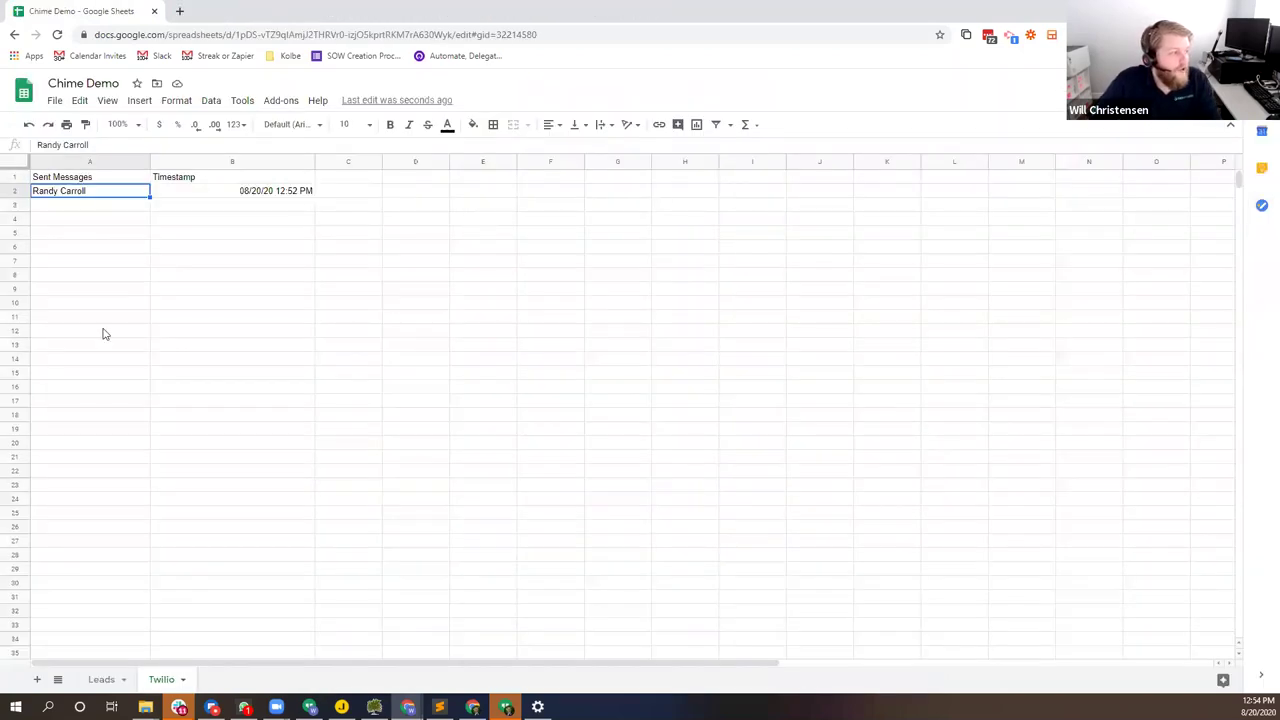
left_click(100, 679)
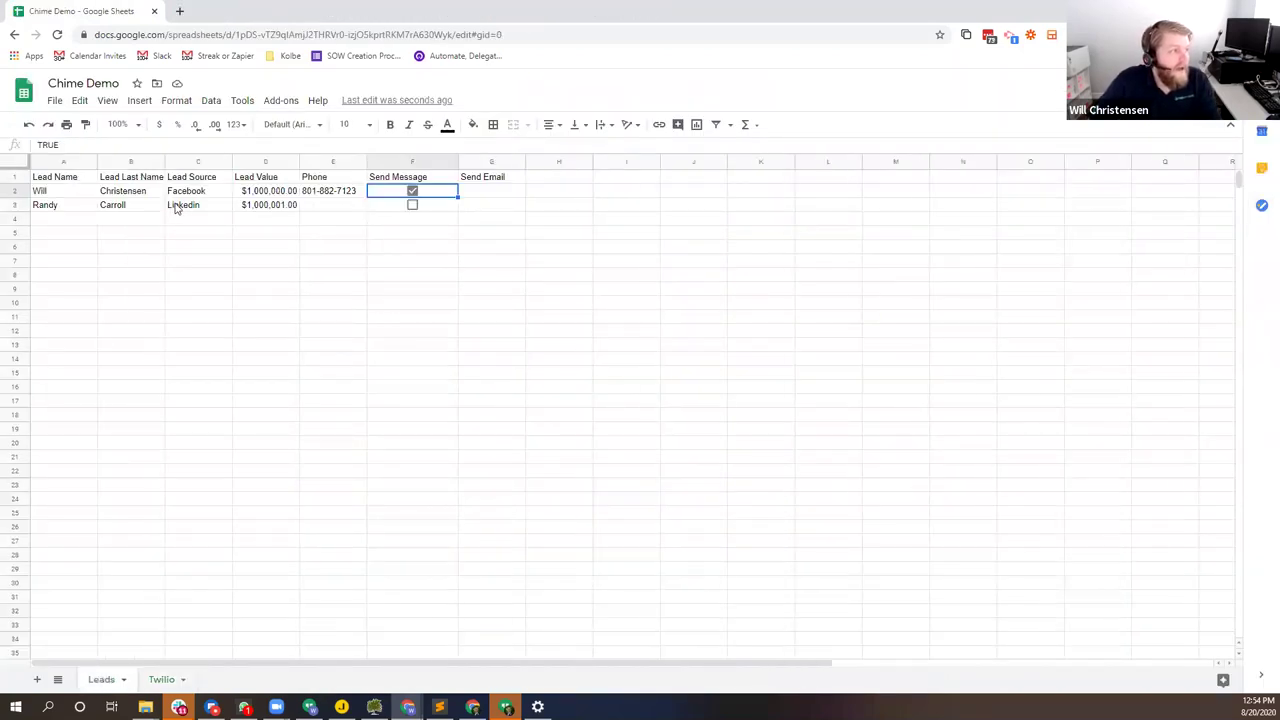
left_click(412, 205)
left_click(398, 274)
Step: Check the Twilio sheet for a new logged row; it still holds only the test row
left_click(160, 680)
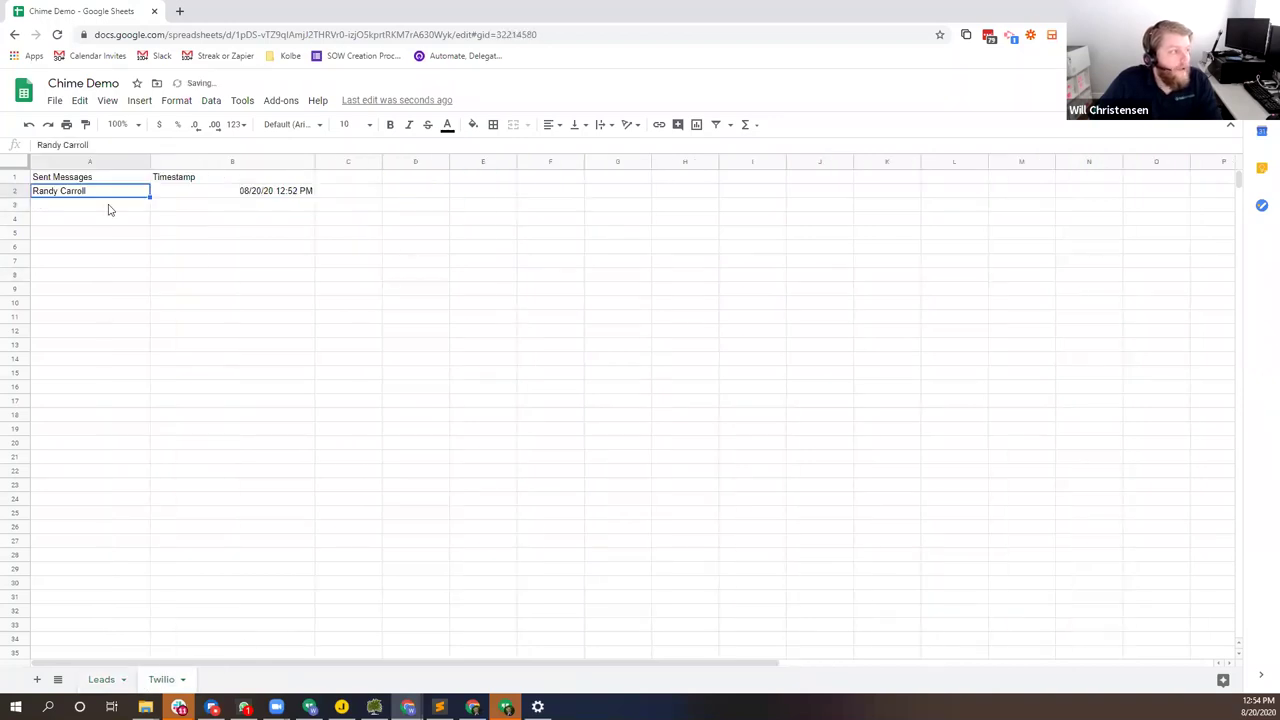
left_click_drag(101, 205, 234, 210)
left_click_drag(132, 218, 216, 212)
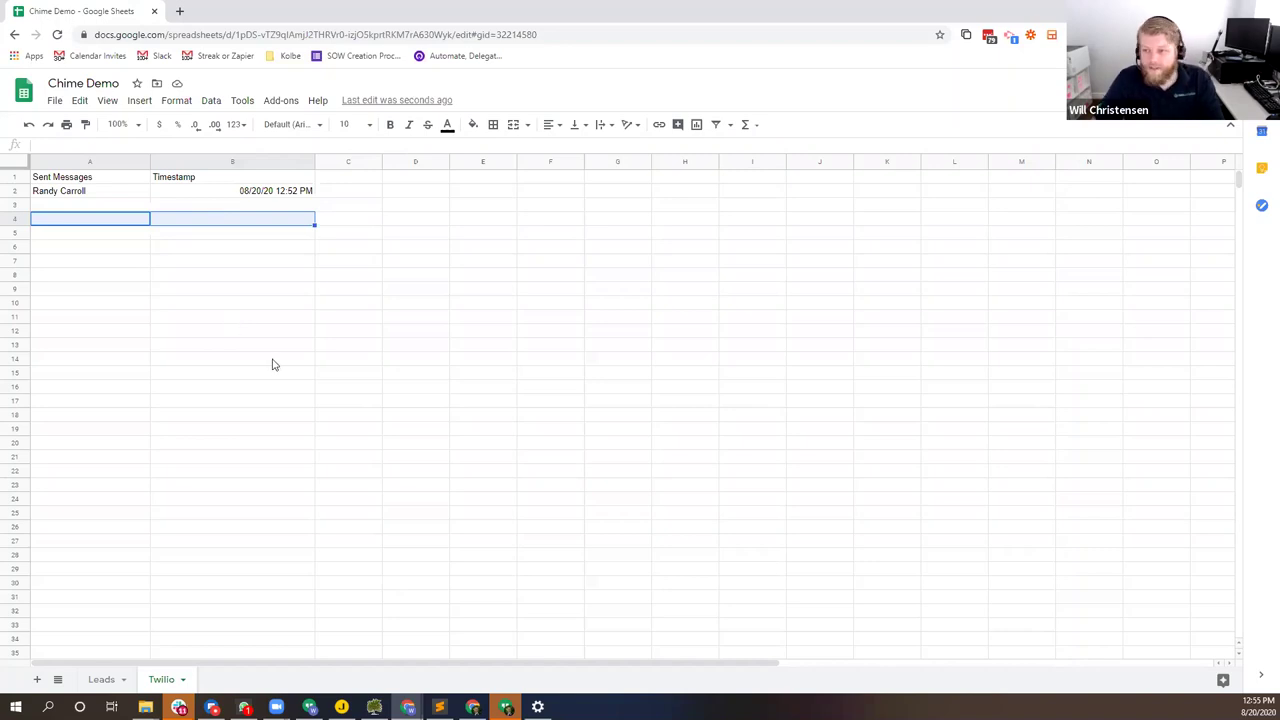
left_click(103, 681)
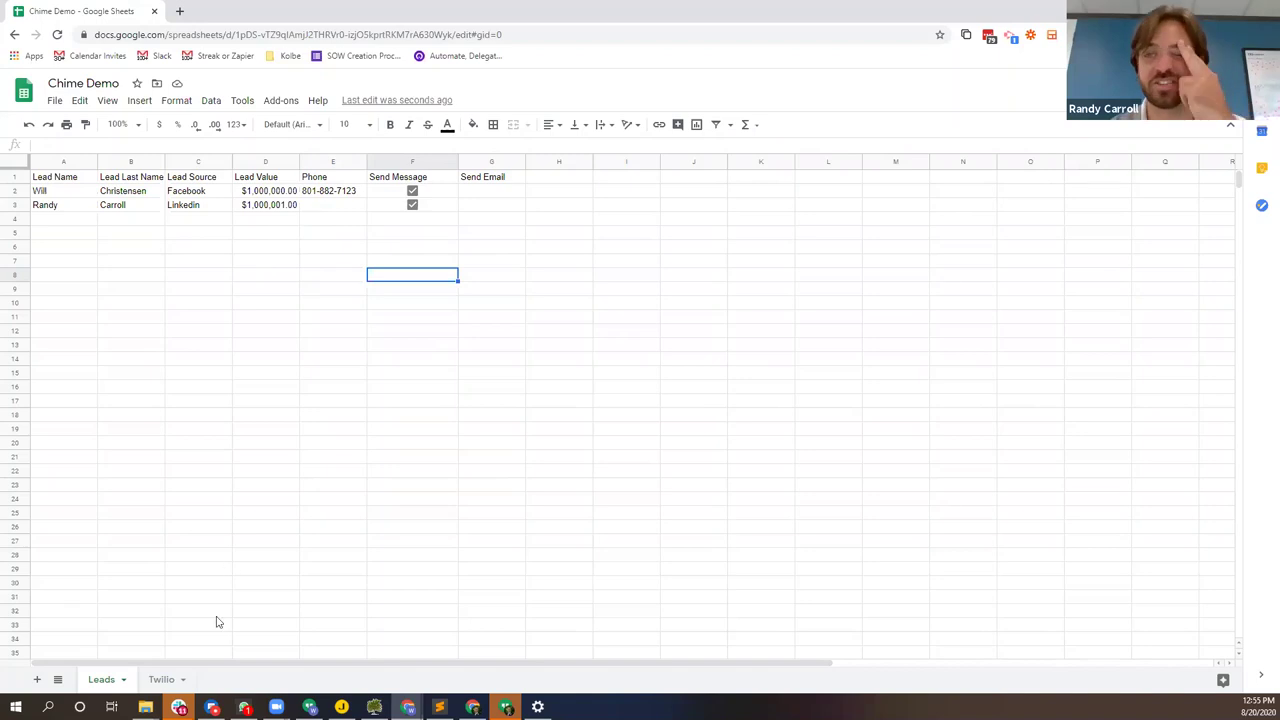
left_click(163, 681)
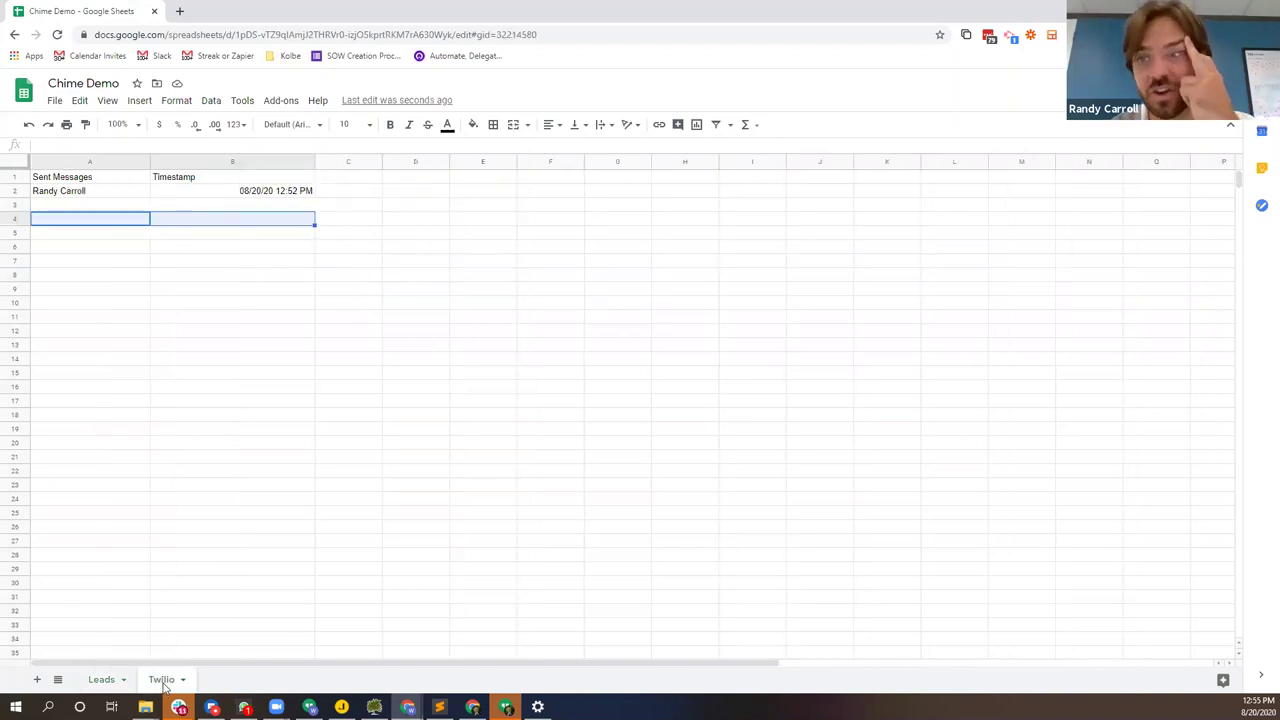
left_click(113, 681)
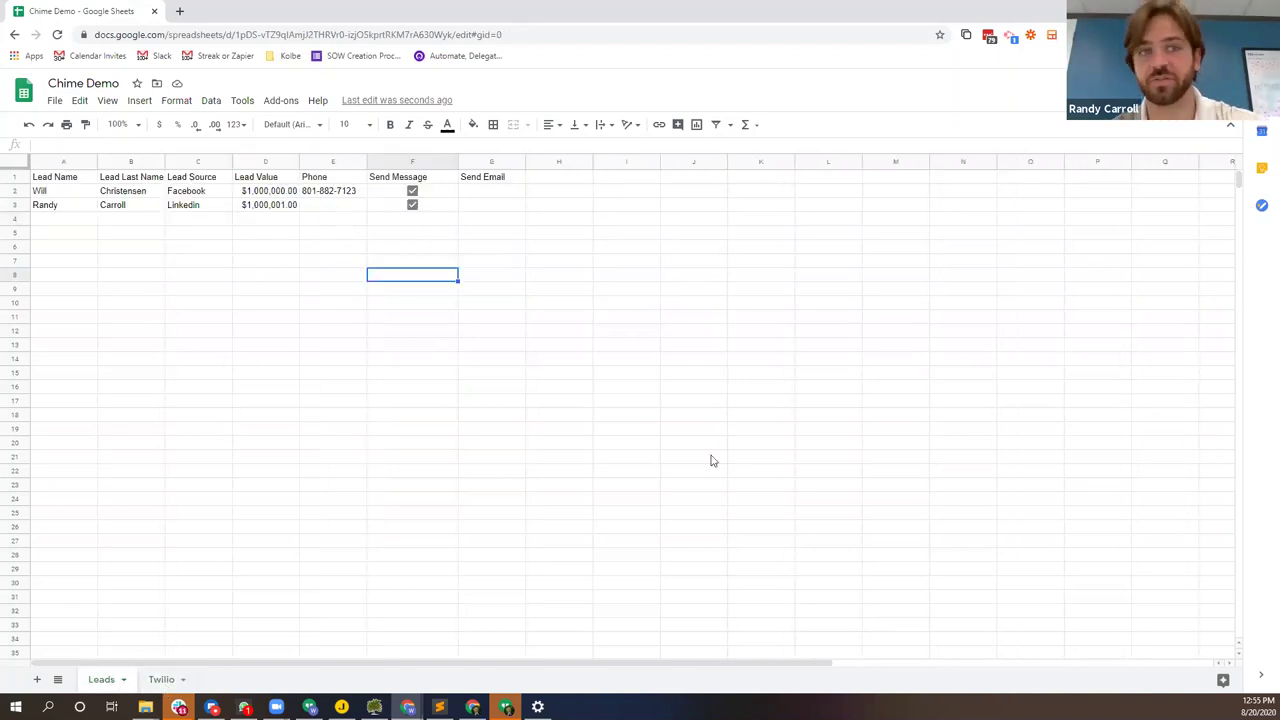
left_click(163, 680)
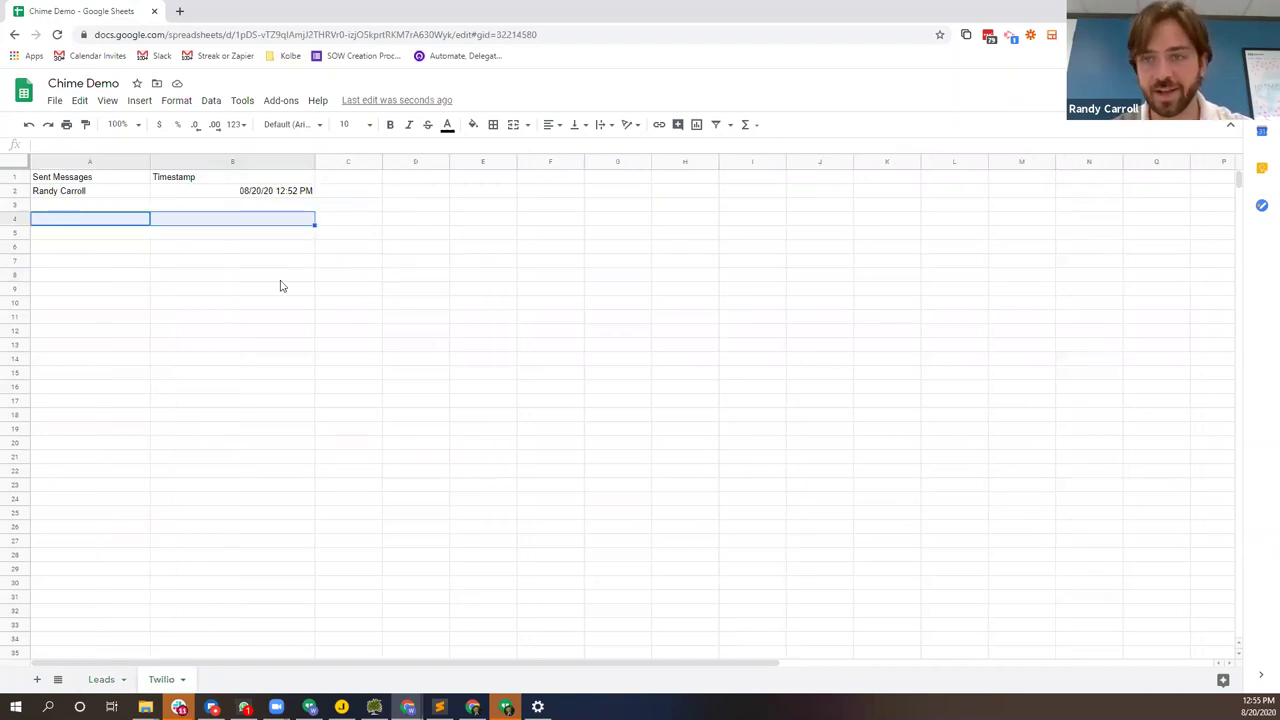
left_click(114, 205)
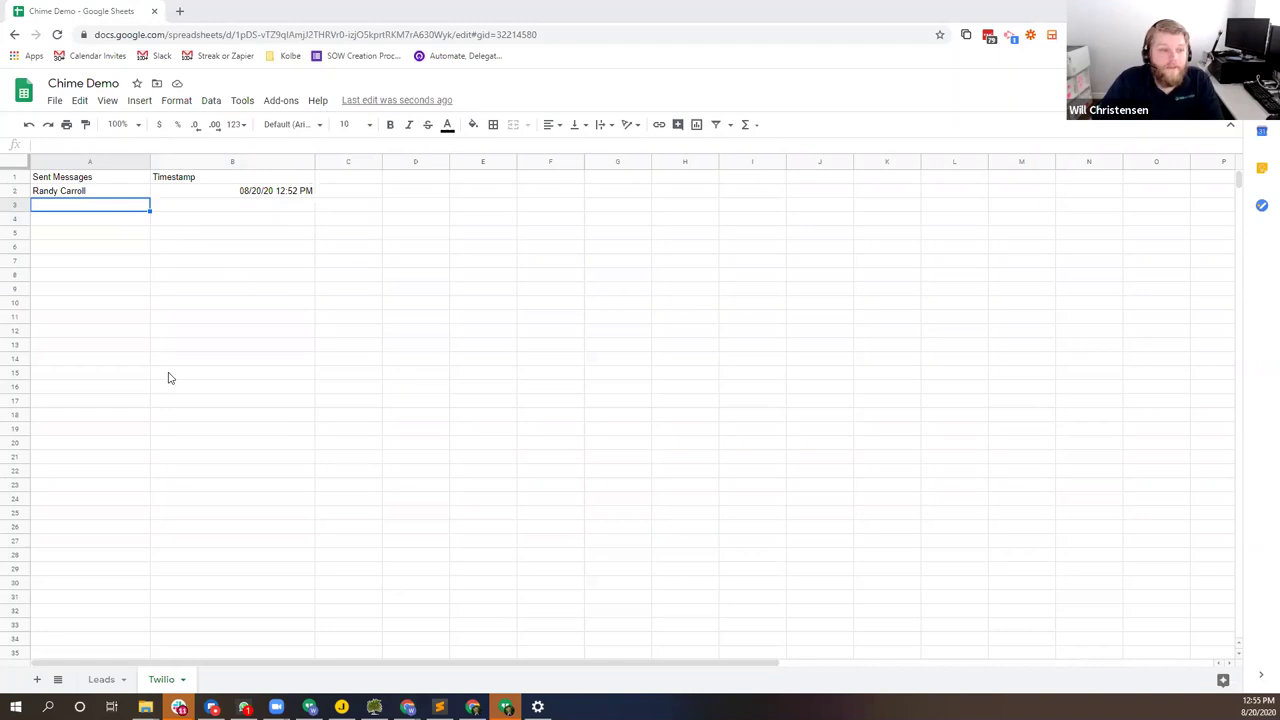
key("alt+Tab")
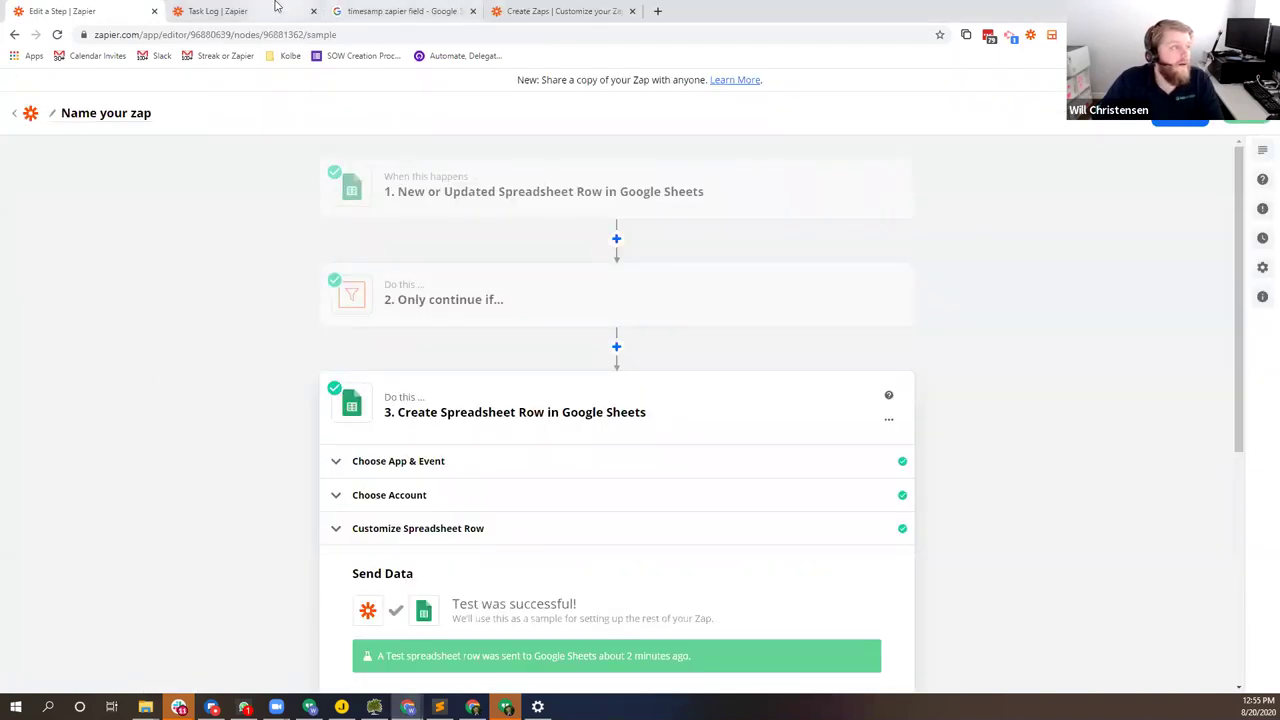
Step: Reload the zap's Task History, which still reports no tasks, then return to the editor
left_click(220, 11)
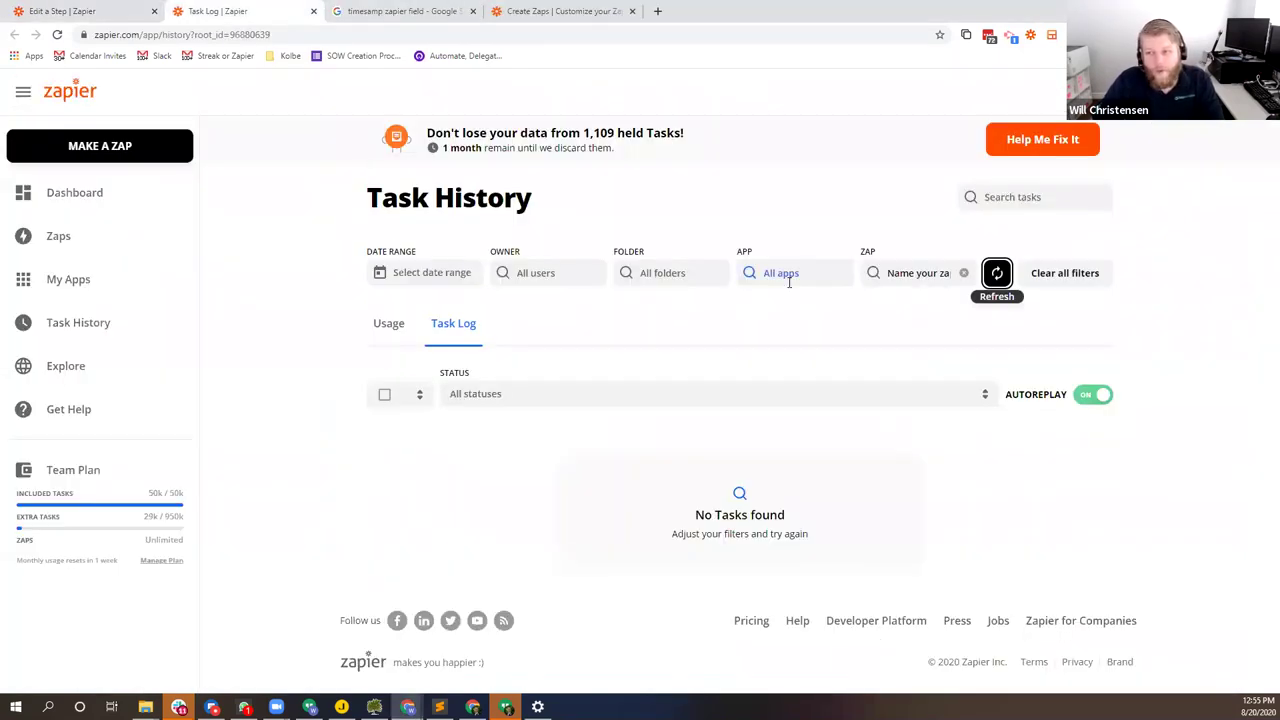
left_click(1001, 286)
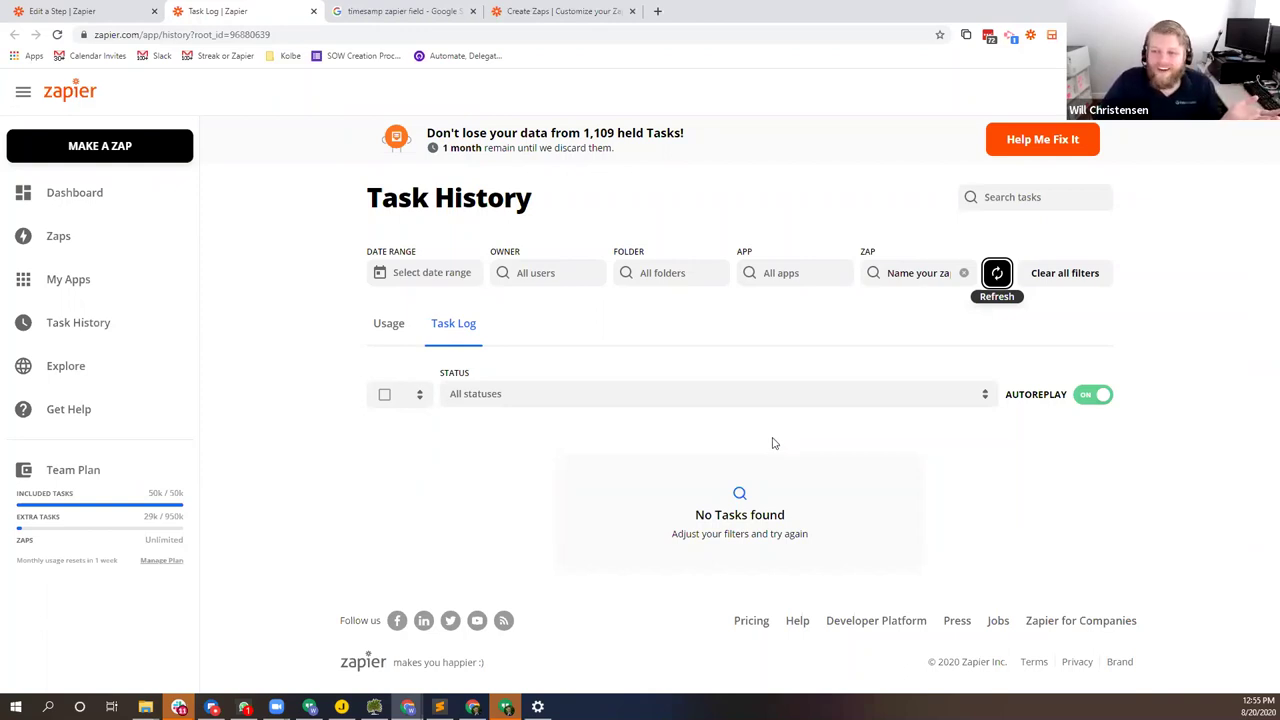
left_click(100, 10)
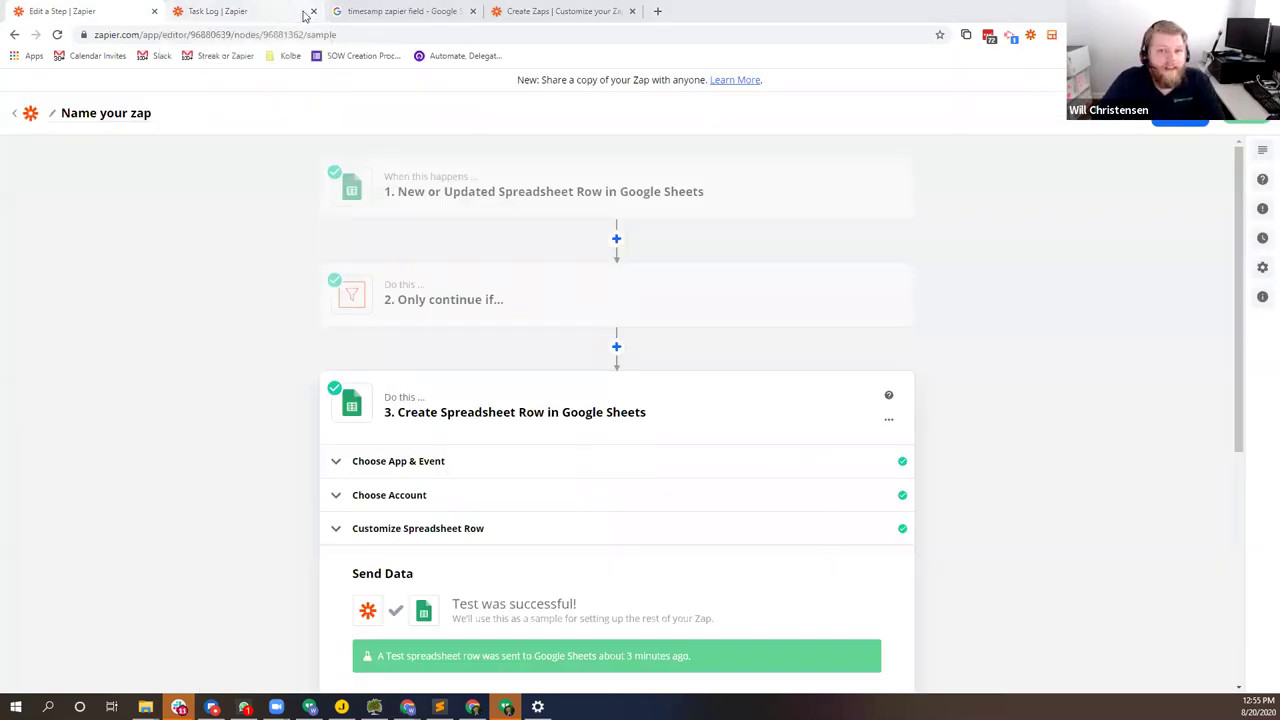
Step: Review the Leads sheet, then refresh Task History again; still no tasks found
key("alt+Tab")
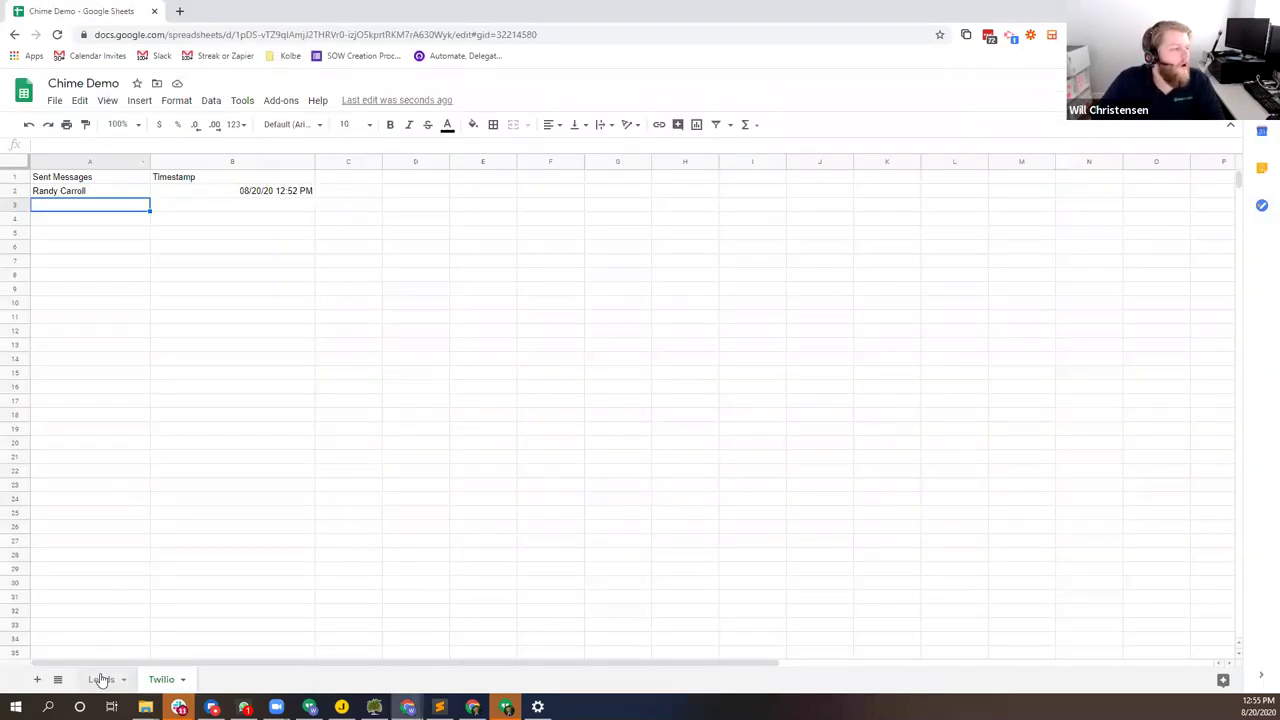
left_click(100, 679)
left_click(73, 183)
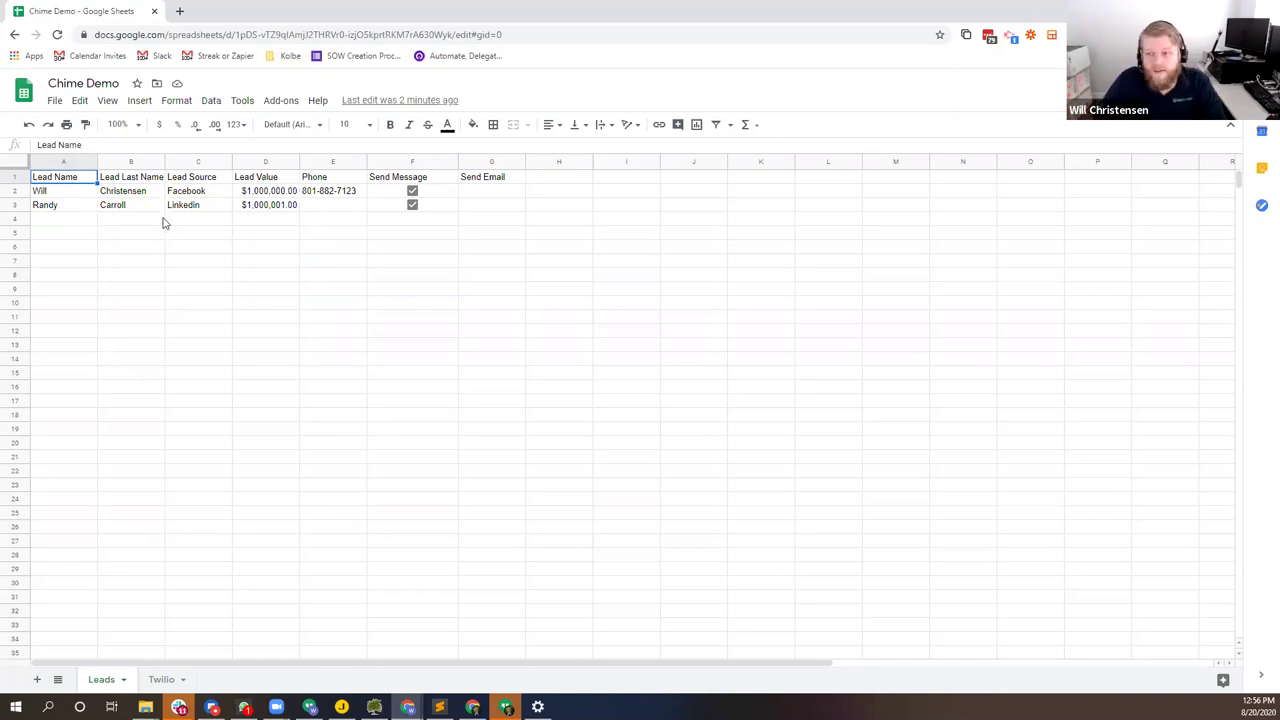
key("alt+Tab")
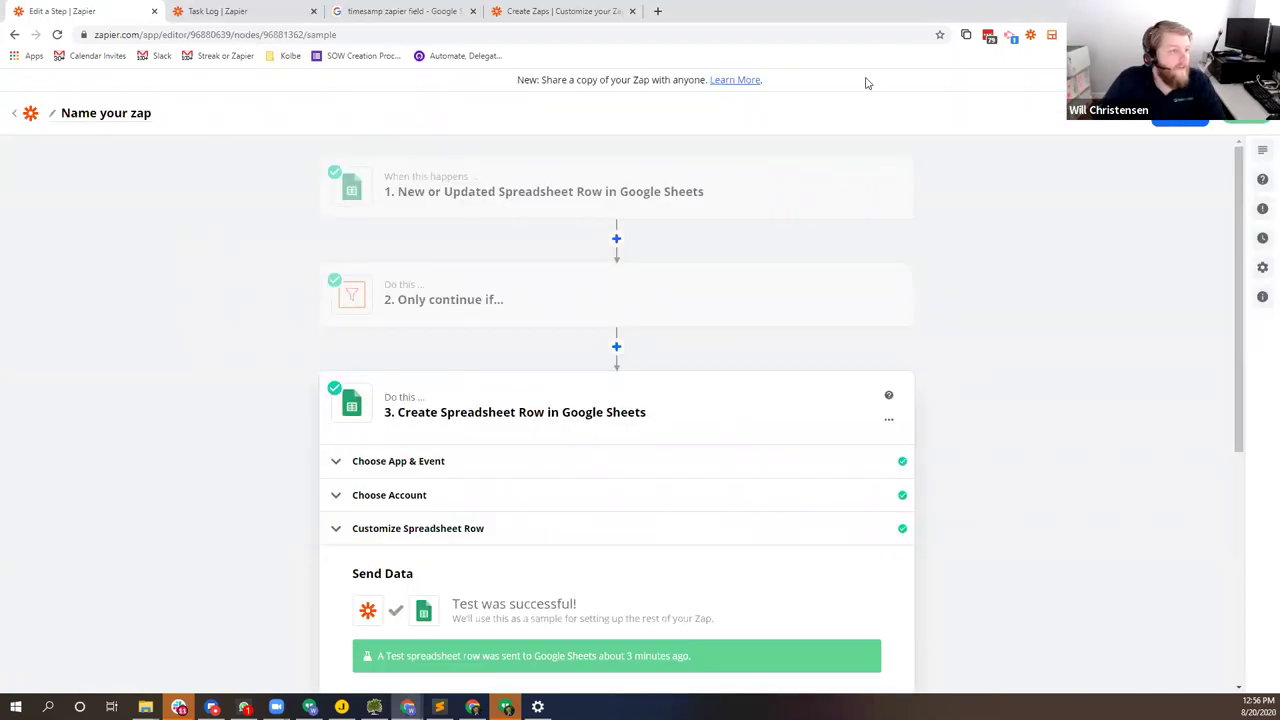
left_click(212, 12)
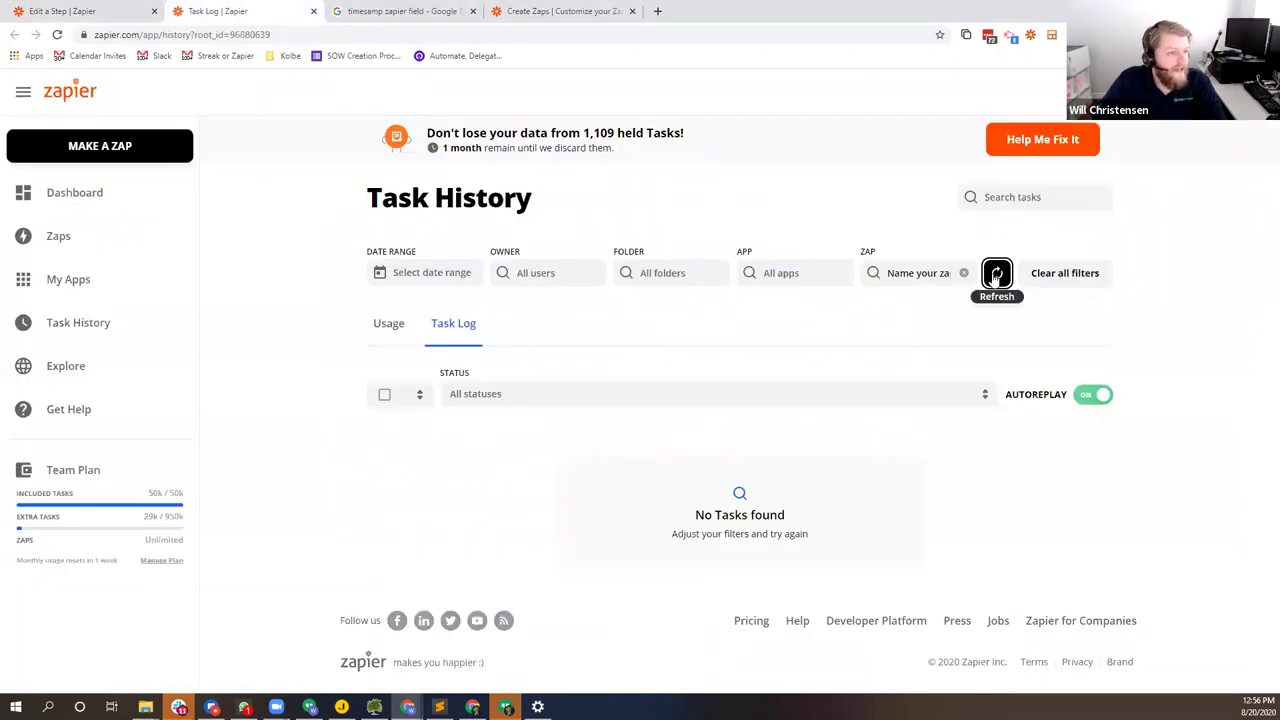
left_click(991, 274)
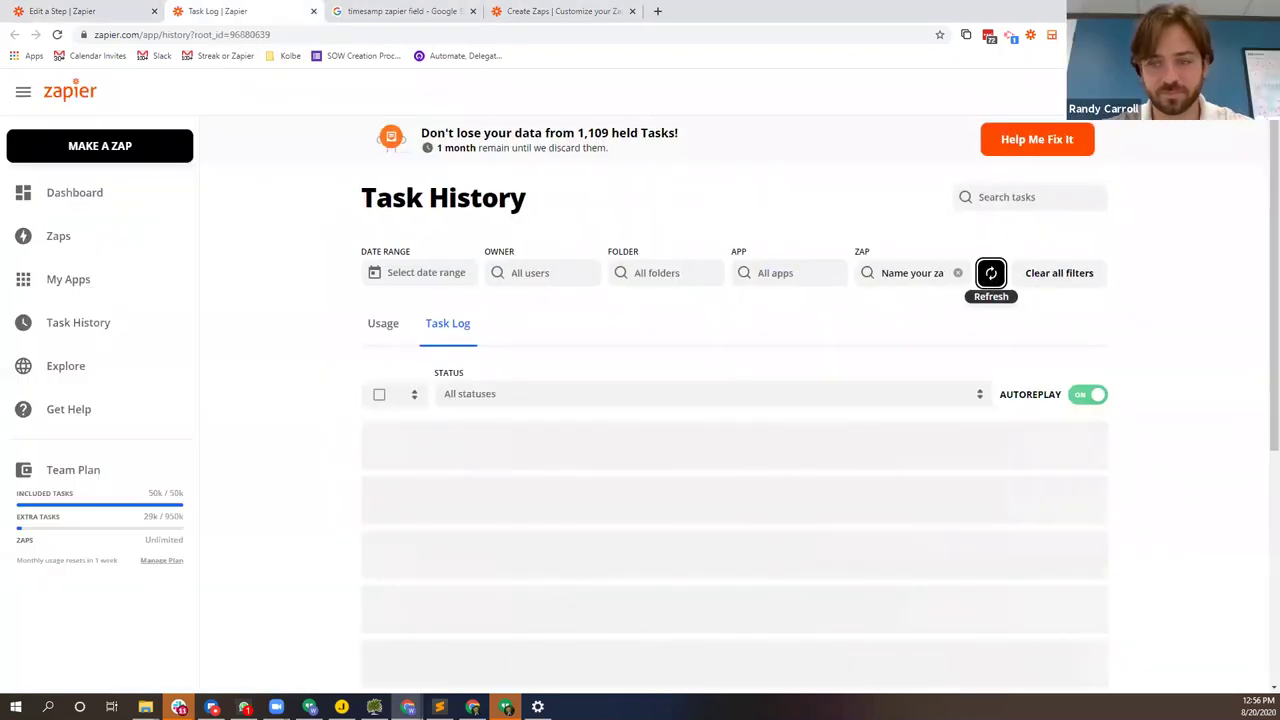